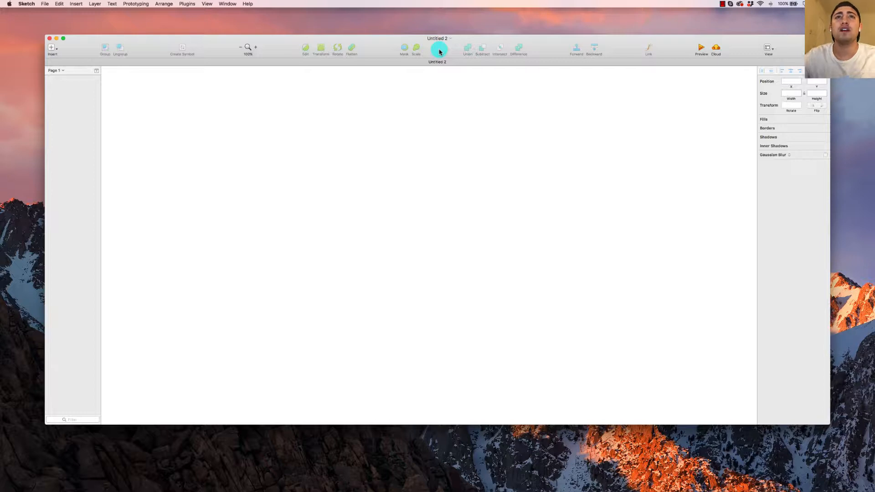
- Switch to Chrome and look through the Roast Site design on Dribbble from its header to the server side rendering section
{"action": "mouse_move", "coordinate": [439, 51]}
{"action": "left_mouse_down"}
{"action": "mouse_move", "coordinate": [443, 119]}
{"action": "mouse_move", "coordinate": [444, 83]}
{"action": "left_mouse_up"}
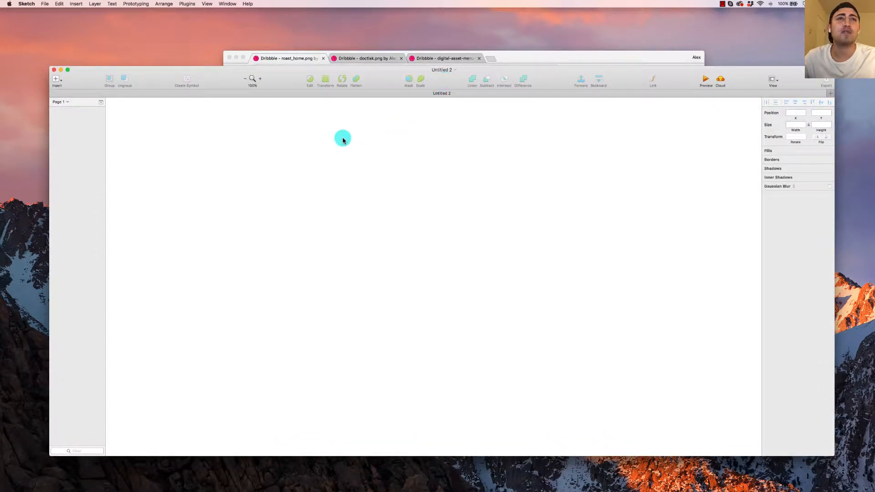
{"action": "left_click_drag", "start_coordinate": [527, 55], "coordinate": [515, 26]}
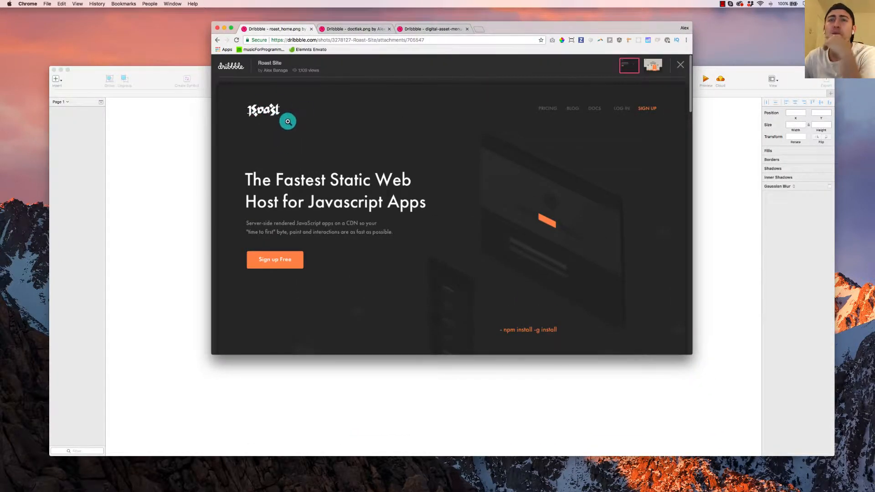
{"action": "scroll", "coordinate": [288, 122], "scroll_direction": "down", "scroll_amount": 2}
{"action": "scroll", "coordinate": [287, 122], "scroll_direction": "down", "scroll_amount": 2}
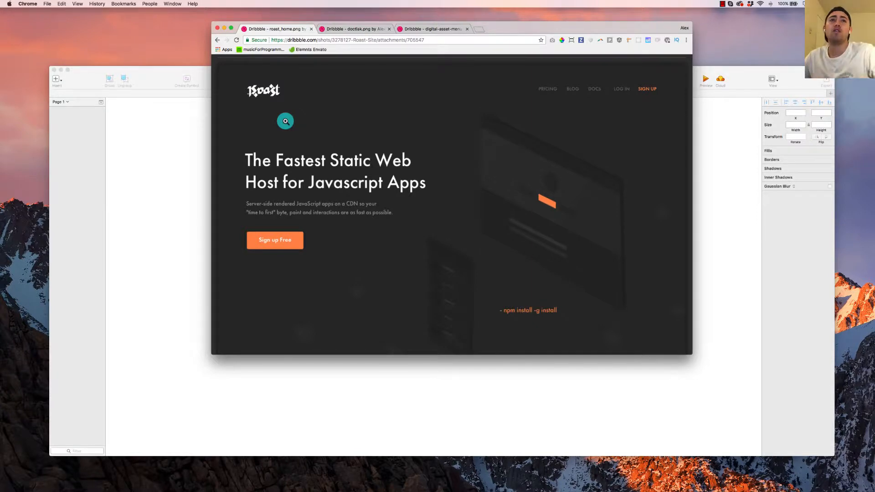
{"action": "scroll", "coordinate": [286, 121], "scroll_direction": "down", "scroll_amount": 10}
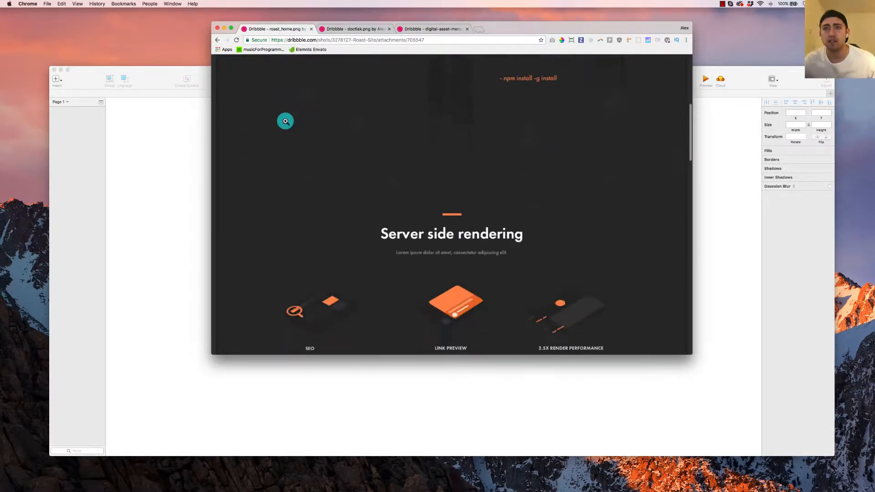
{"action": "scroll", "coordinate": [285, 121], "scroll_direction": "up", "scroll_amount": 10}
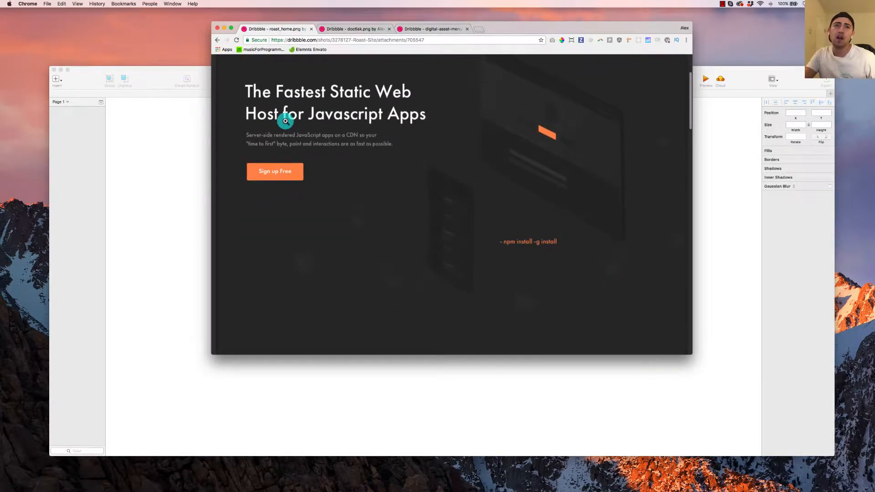
{"action": "scroll", "coordinate": [371, 152], "scroll_direction": "down", "scroll_amount": 10}
{"action": "scroll", "coordinate": [443, 73], "scroll_direction": "up", "scroll_amount": 14}
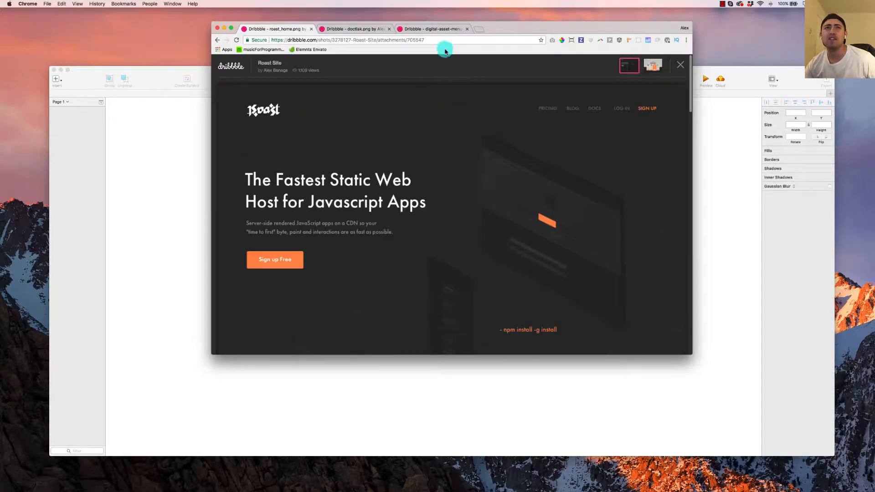
- Open the live roast.io website in a new browser tab, trying roast.com first
{"action": "left_click", "coordinate": [478, 29]}
{"action": "type", "text": "ro"}
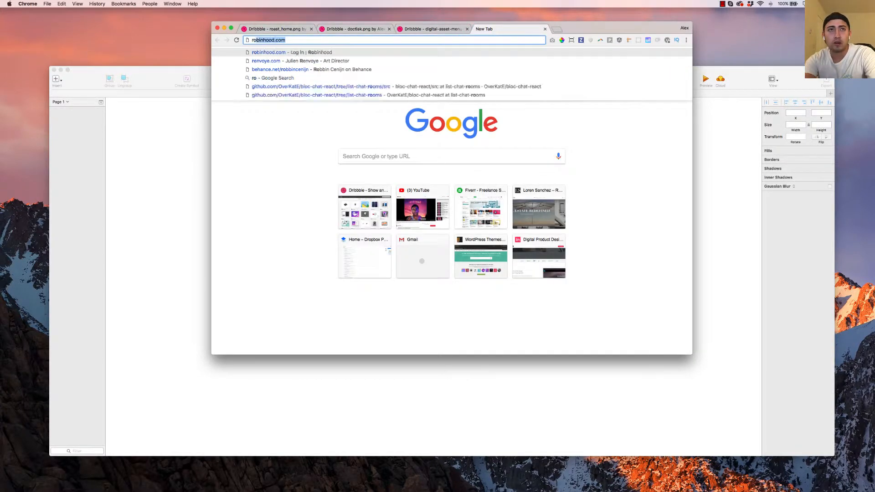
{"action": "type", "text": "ast.com"}
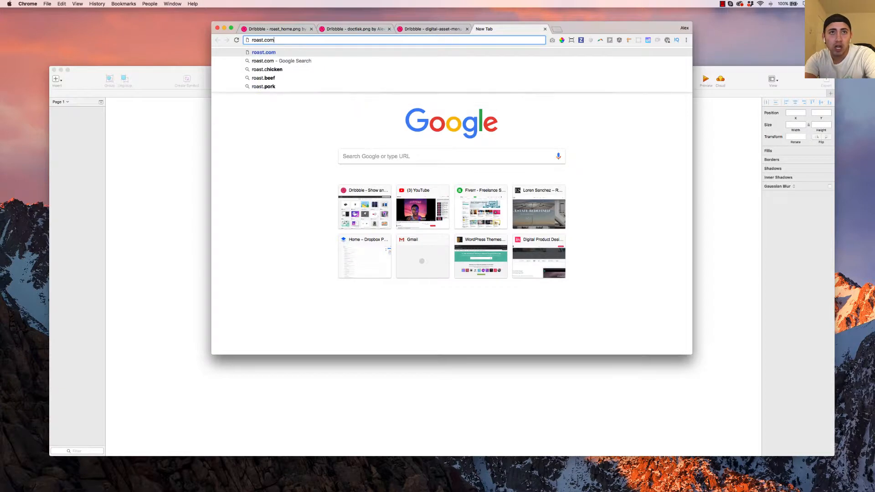
{"action": "key", "text": "Return"}
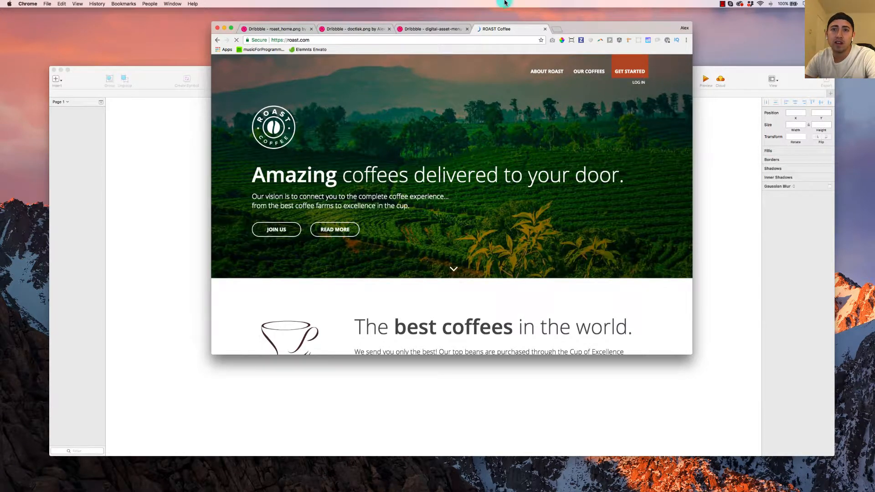
{"action": "left_click", "coordinate": [301, 41]}
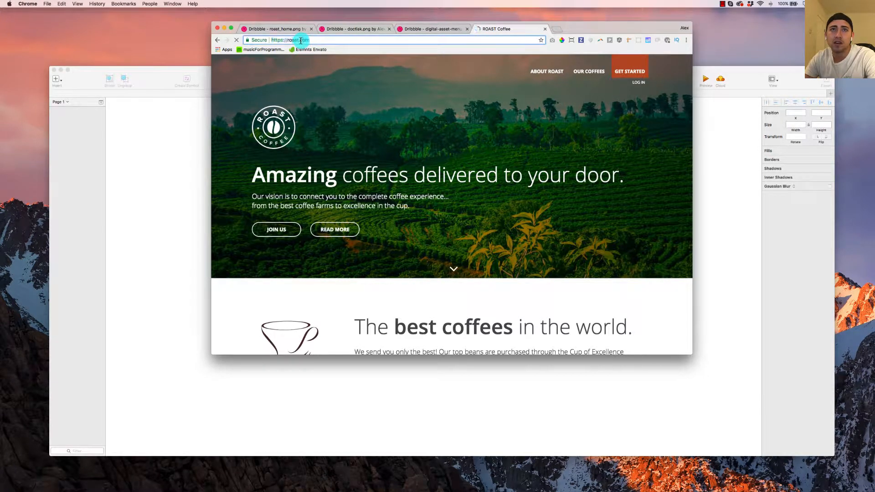
{"action": "type", "text": "roast.io"}
{"action": "key", "text": "Return"}
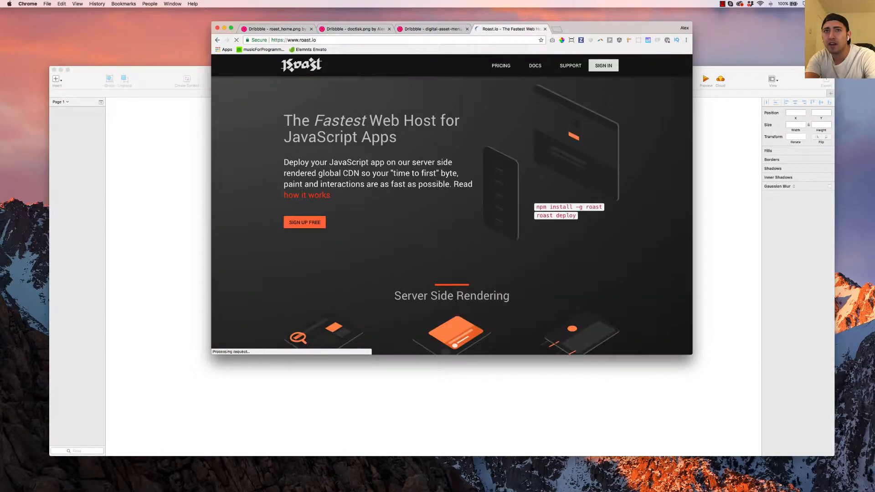
- Examine the live Roast page's isometric illustrations, briefly comparing them with the Dribbble design
{"action": "scroll", "coordinate": [387, 104], "scroll_direction": "down", "scroll_amount": 5}
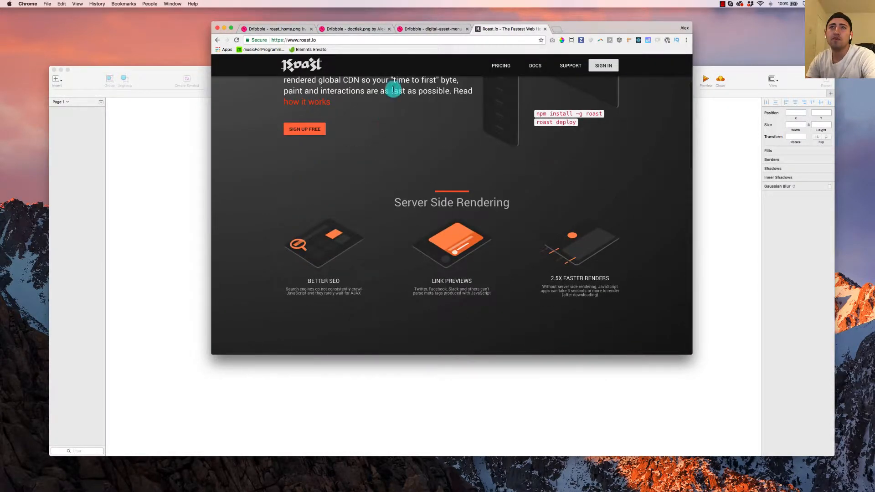
{"action": "left_click", "coordinate": [433, 30]}
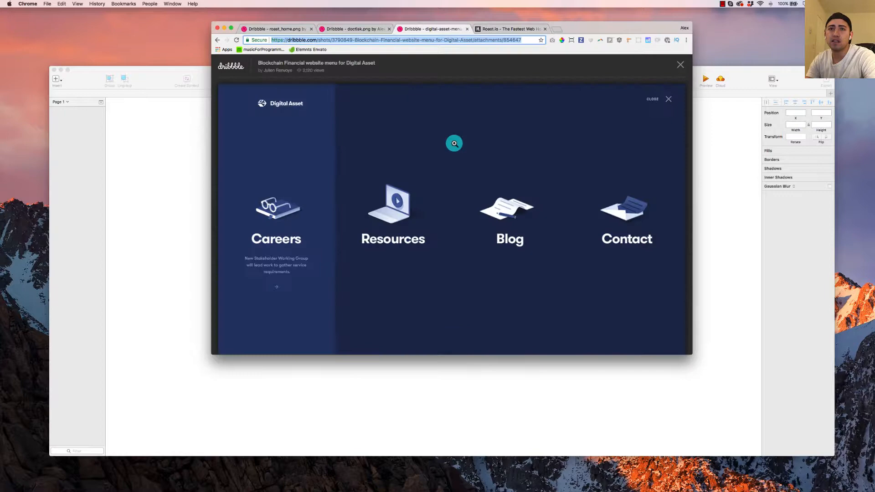
{"action": "left_click", "coordinate": [292, 29]}
{"action": "scroll", "coordinate": [405, 143], "scroll_direction": "down", "scroll_amount": 3}
{"action": "left_click", "coordinate": [490, 29]}
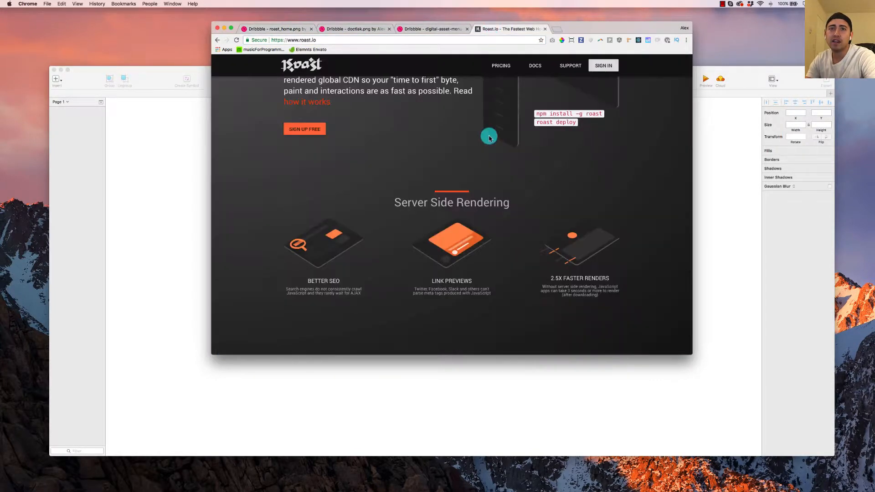
{"action": "scroll", "coordinate": [488, 135], "scroll_direction": "up", "scroll_amount": 5}
{"action": "scroll", "coordinate": [402, 167], "scroll_direction": "down", "scroll_amount": 15}
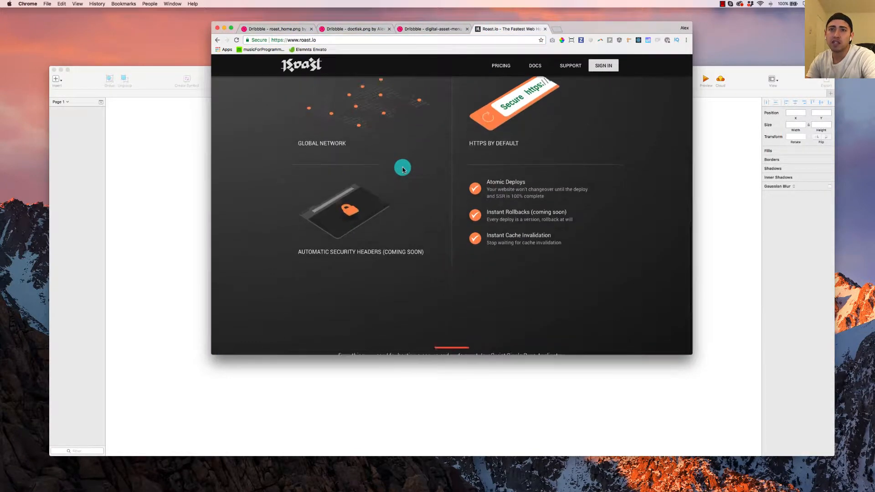
{"action": "scroll", "coordinate": [403, 168], "scroll_direction": "up", "scroll_amount": 15}
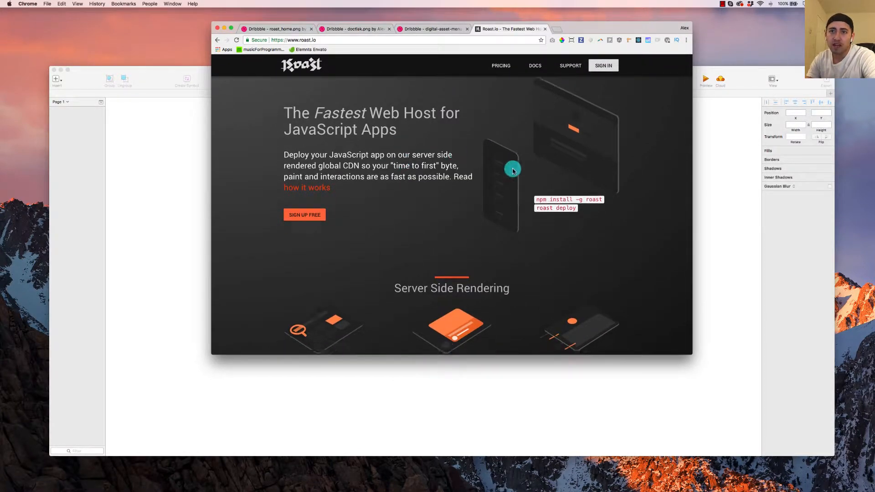
{"action": "scroll", "coordinate": [512, 168], "scroll_direction": "down", "scroll_amount": 3}
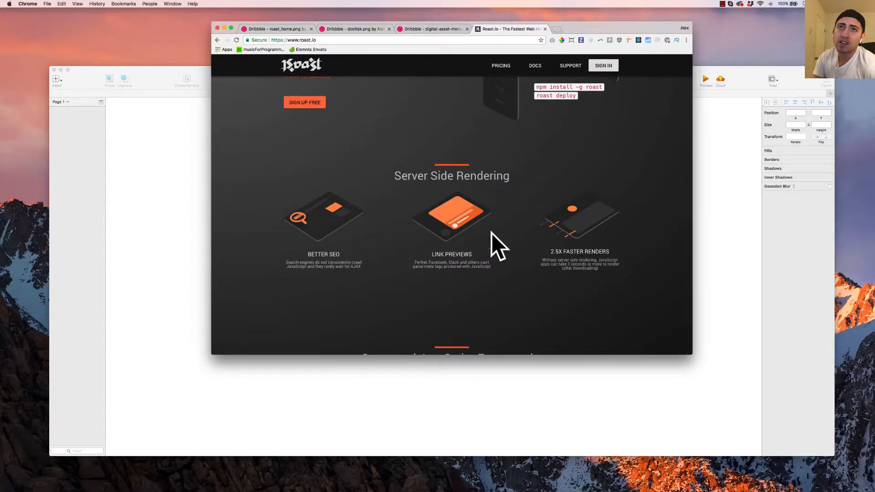
- Examine the isometric illustrations in the Dribbble Roast Site design, from server side rendering to the global network section
{"action": "left_click", "coordinate": [296, 30]}
{"action": "scroll", "coordinate": [395, 181], "scroll_direction": "down", "scroll_amount": 10}
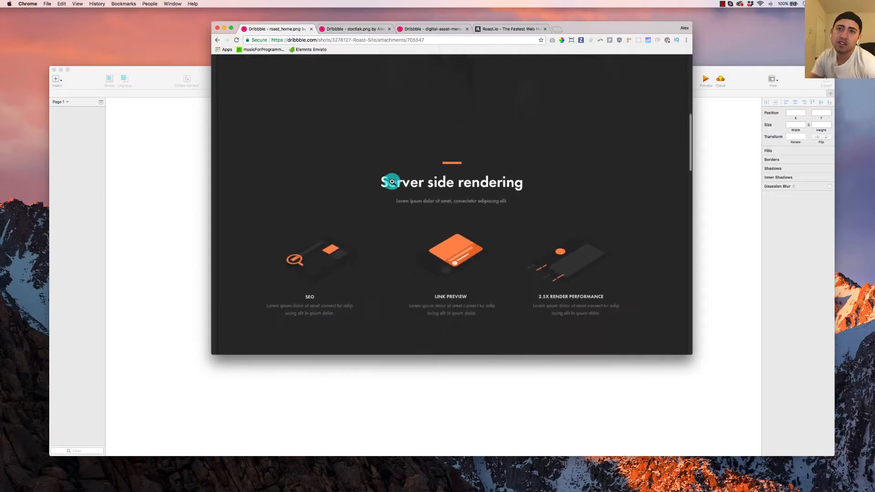
{"action": "scroll", "coordinate": [234, 178], "scroll_direction": "up", "scroll_amount": 4}
{"action": "scroll", "coordinate": [409, 146], "scroll_direction": "down", "scroll_amount": 2}
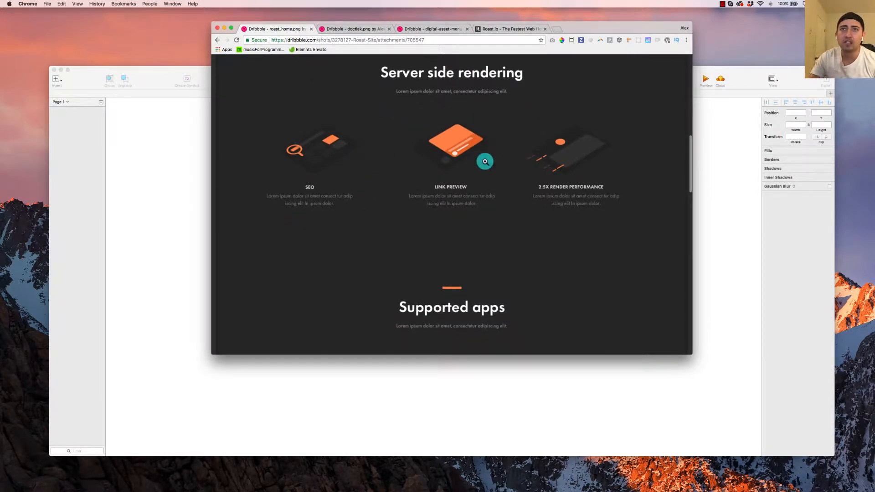
{"action": "scroll", "coordinate": [485, 163], "scroll_direction": "down", "scroll_amount": 3}
{"action": "scroll", "coordinate": [485, 165], "scroll_direction": "down", "scroll_amount": 6}
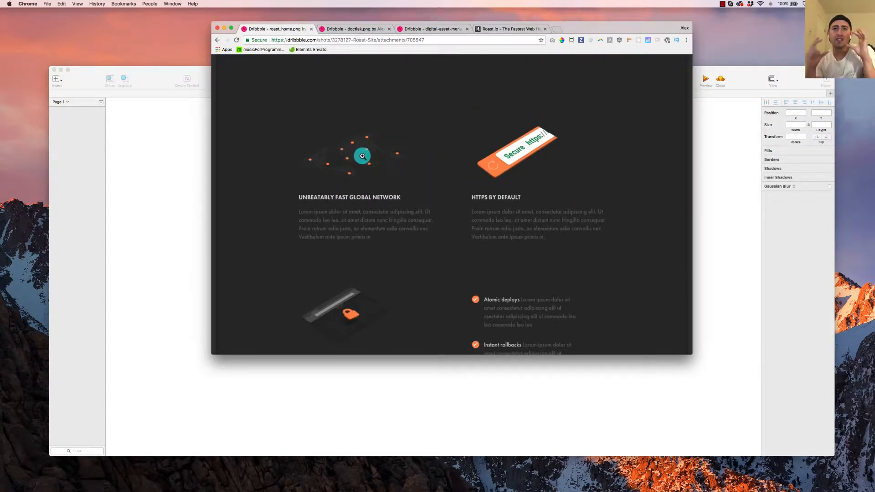
- Look through the DocTalk design on Dribbble as far as the isometric phone illustration in the prescriptions section
{"action": "left_click", "coordinate": [356, 28]}
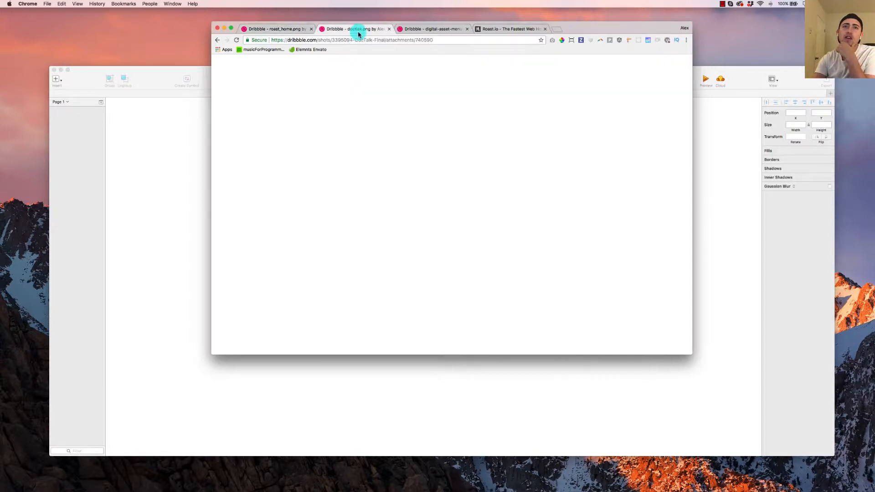
{"action": "scroll", "coordinate": [359, 123], "scroll_direction": "down", "scroll_amount": 12}
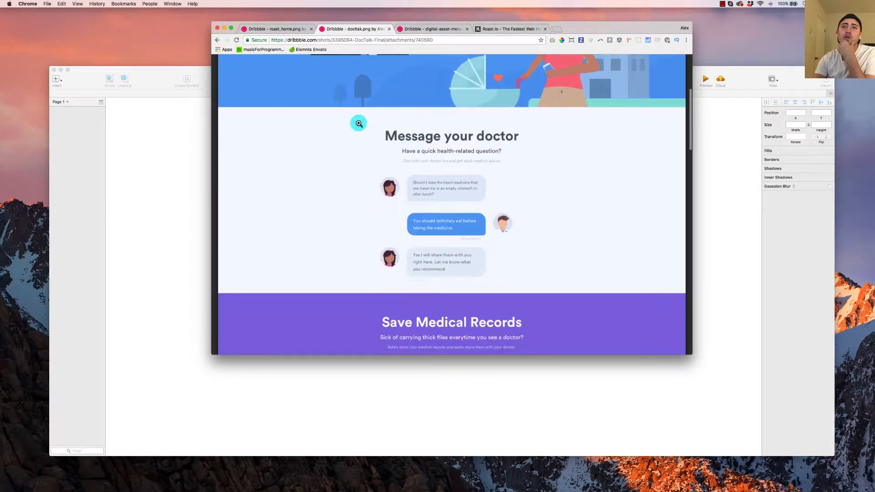
{"action": "scroll", "coordinate": [360, 124], "scroll_direction": "down", "scroll_amount": 5}
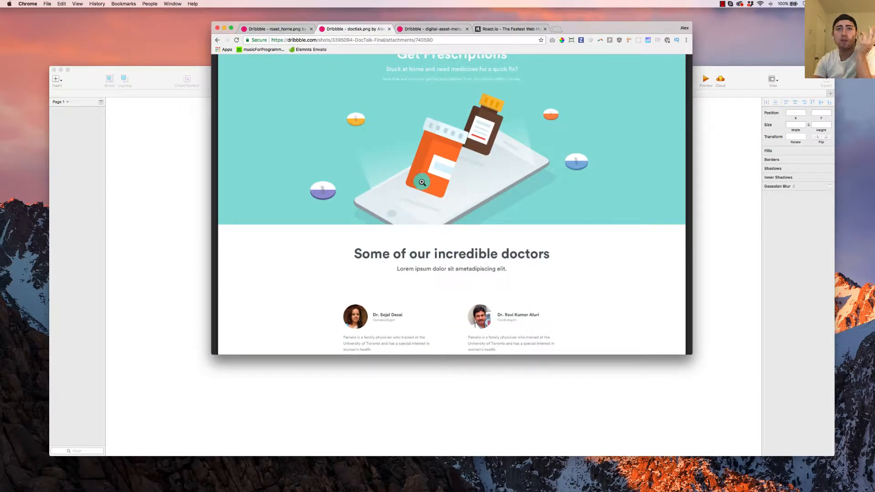
- Visit the profile of the Digital Asset menu's designer and view the full-size attachment of the Blockchain Financial website menu shot
{"action": "left_click", "coordinate": [423, 30]}
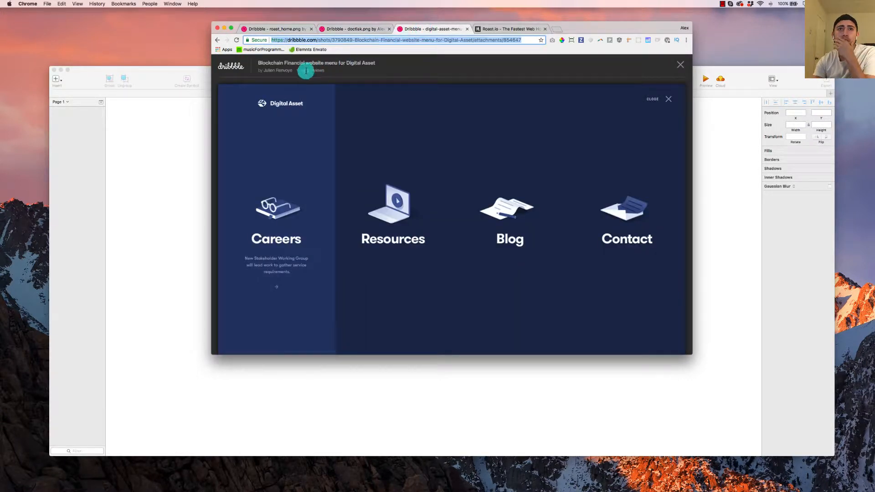
{"action": "left_click", "coordinate": [280, 71]}
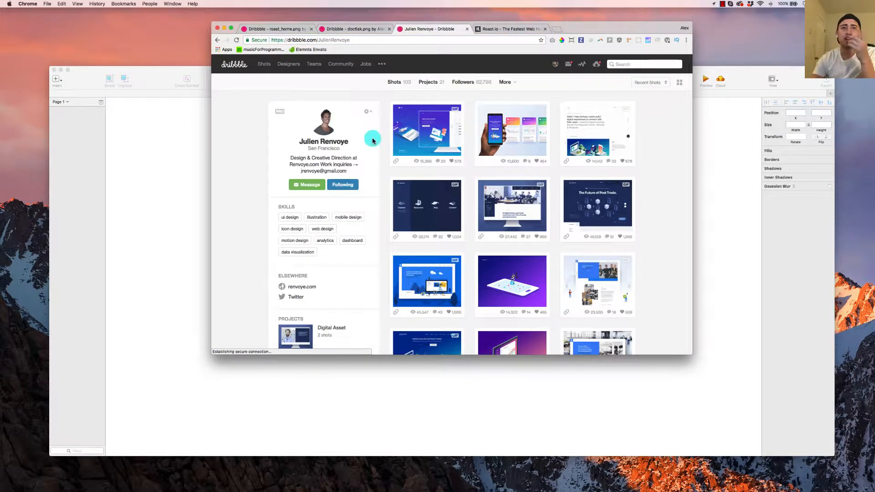
{"action": "left_click", "coordinate": [409, 186]}
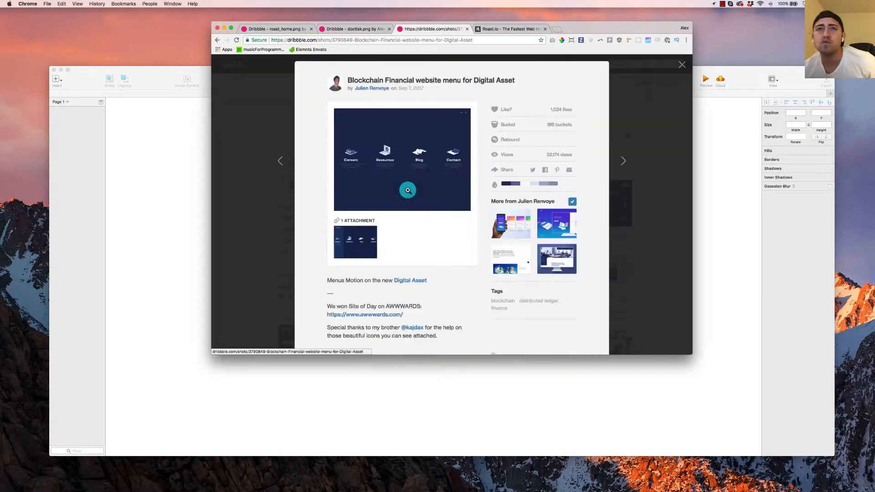
{"action": "left_click", "coordinate": [357, 256]}
{"action": "scroll", "coordinate": [334, 238], "scroll_direction": "down", "scroll_amount": 2}
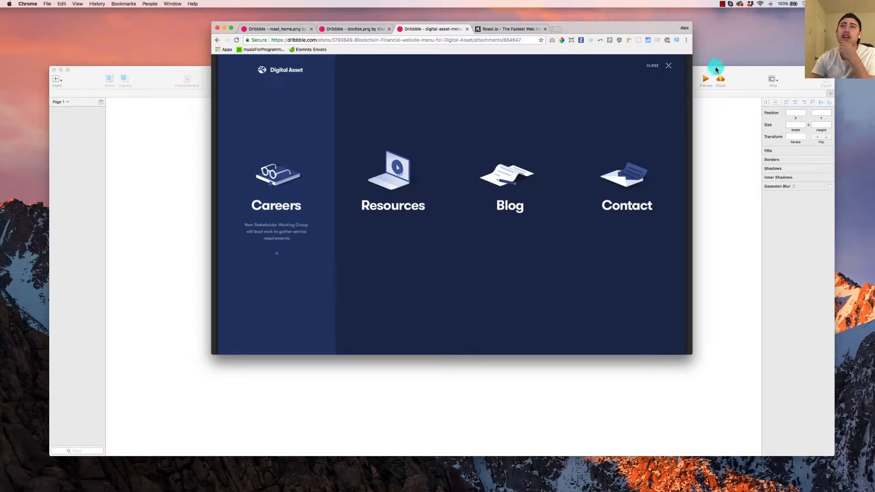
- Switch back to the blank Untitled 2 document in Sketch and move its window higher on the desktop
{"action": "left_click_drag", "start_coordinate": [721, 70], "coordinate": [725, 57]}
{"action": "left_click_drag", "start_coordinate": [484, 74], "coordinate": [463, 53]}
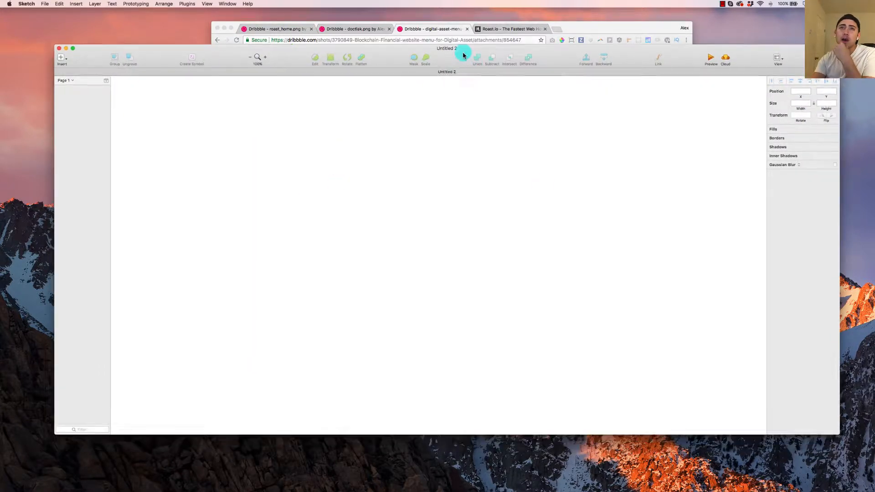
{"action": "left_click", "coordinate": [427, 142]}
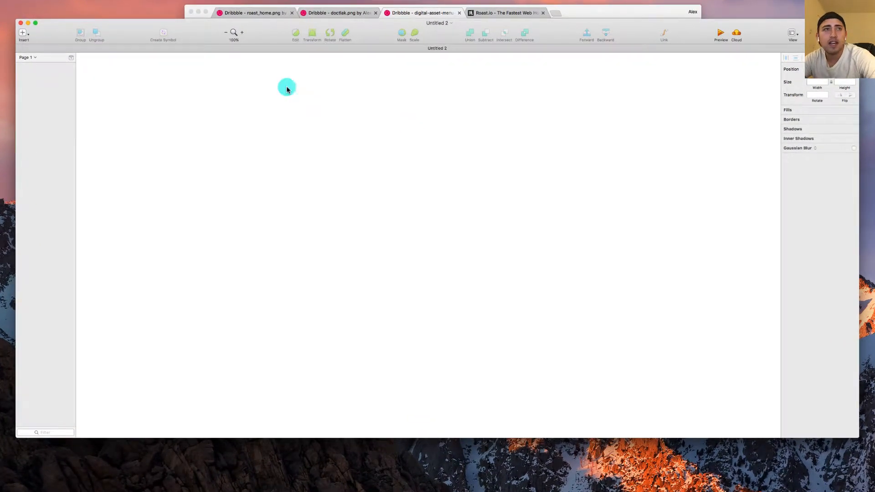
- Insert a line shape running diagonally down to the right at 45 degrees, about 603 long, on the empty canvas
{"action": "left_click", "coordinate": [23, 32]}
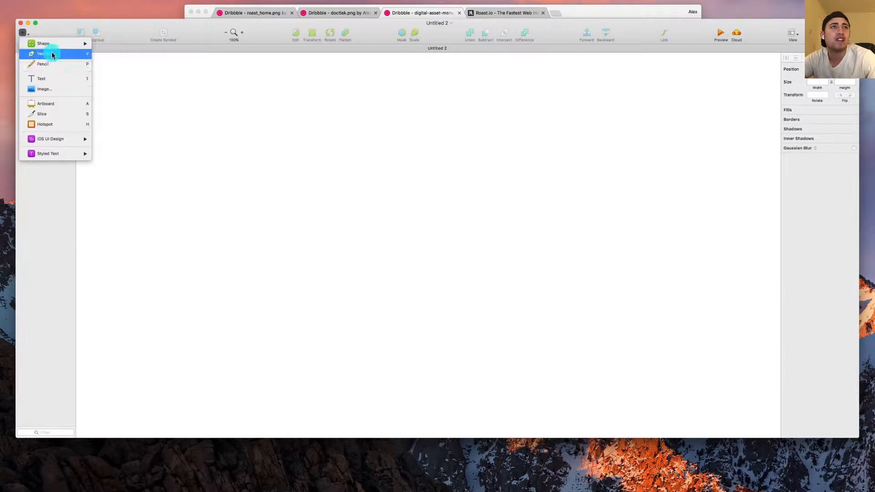
{"action": "mouse_move", "coordinate": [55, 44]}
{"action": "left_click", "coordinate": [105, 43]}
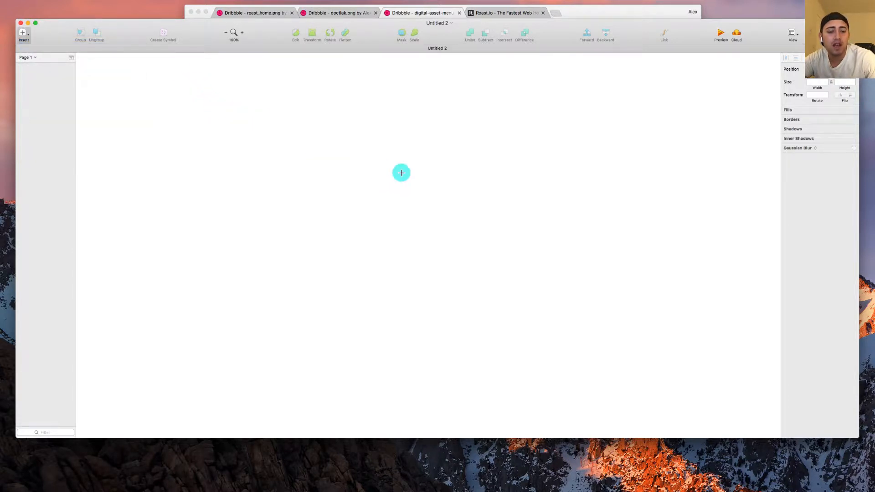
{"action": "key", "text": "shift"}
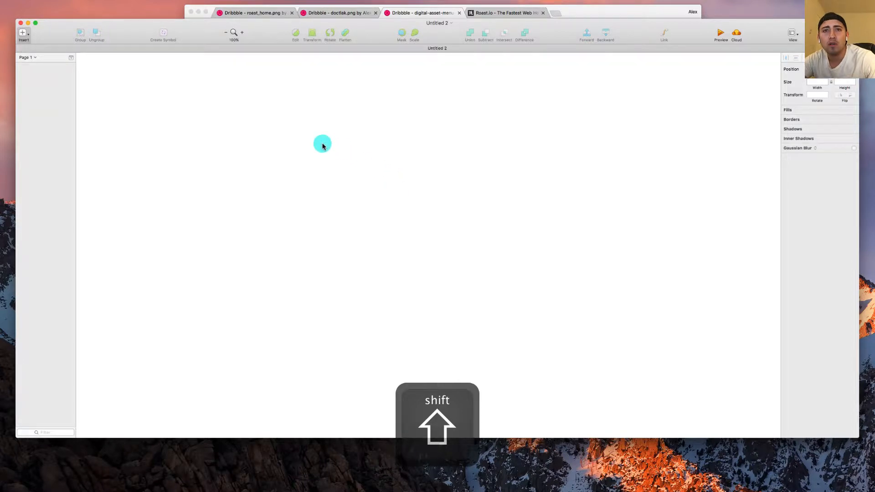
{"action": "mouse_move", "coordinate": [322, 144]}
{"action": "left_mouse_down"}
{"action": "mouse_move", "coordinate": [354, 172]}
{"action": "mouse_move", "coordinate": [430, 285]}
{"action": "mouse_move", "coordinate": [316, 184]}
{"action": "mouse_move", "coordinate": [315, 167]}
{"action": "mouse_move", "coordinate": [381, 164]}
{"action": "mouse_move", "coordinate": [310, 115]}
{"action": "mouse_move", "coordinate": [264, 158]}
{"action": "mouse_move", "coordinate": [404, 171]}
{"action": "mouse_move", "coordinate": [337, 217]}
{"action": "mouse_move", "coordinate": [287, 198]}
{"action": "mouse_move", "coordinate": [254, 146]}
{"action": "mouse_move", "coordinate": [342, 119]}
{"action": "mouse_move", "coordinate": [351, 180]}
{"action": "mouse_move", "coordinate": [309, 133]}
{"action": "mouse_move", "coordinate": [357, 179]}
{"action": "left_mouse_up"}
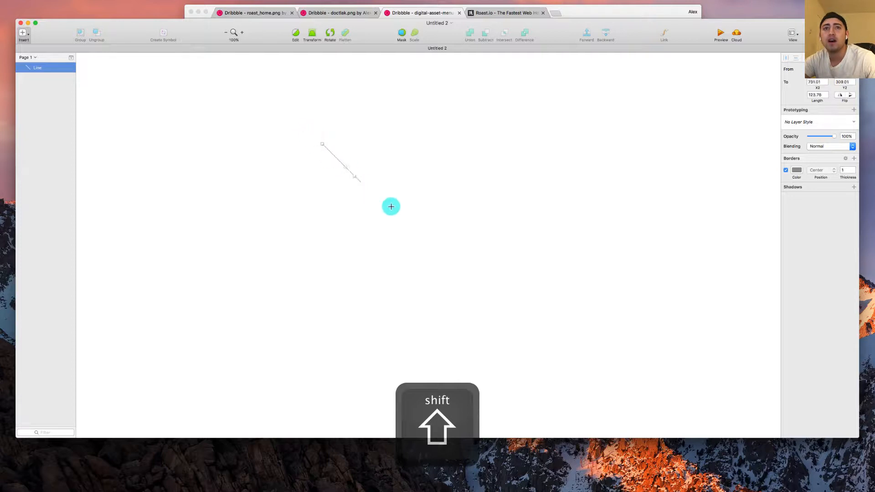
{"action": "mouse_move", "coordinate": [391, 206]}
{"action": "left_mouse_down"}
{"action": "mouse_move", "coordinate": [291, 92]}
{"action": "mouse_move", "coordinate": [394, 160]}
{"action": "mouse_move", "coordinate": [278, 231]}
{"action": "mouse_move", "coordinate": [245, 130]}
{"action": "mouse_move", "coordinate": [334, 144]}
{"action": "mouse_move", "coordinate": [351, 190]}
{"action": "mouse_move", "coordinate": [479, 300]}
{"action": "left_mouse_up"}
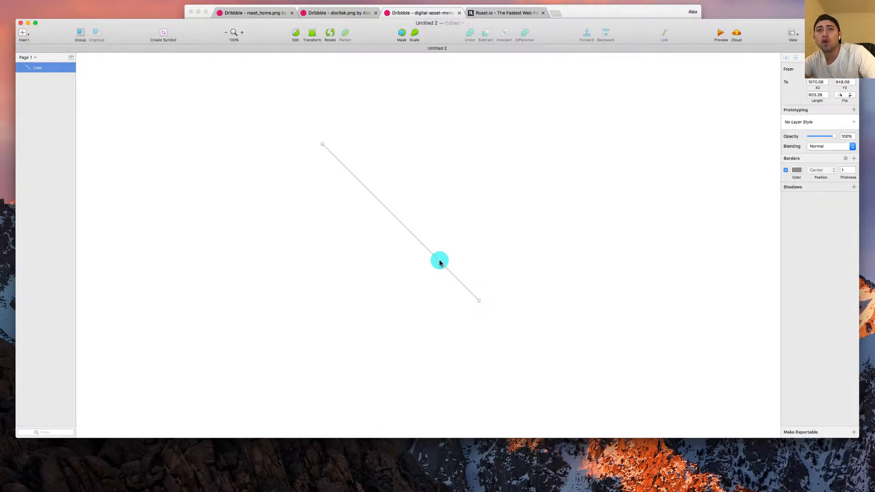
- Move the diagonal line down and to the left, and place a duplicate at the same height to its right
{"action": "left_click_drag", "start_coordinate": [440, 263], "coordinate": [392, 282]}
{"action": "left_click_drag", "start_coordinate": [392, 279], "coordinate": [543, 254]}
{"action": "key", "text": "alt+shift"}
{"action": "left_click", "coordinate": [552, 198]}
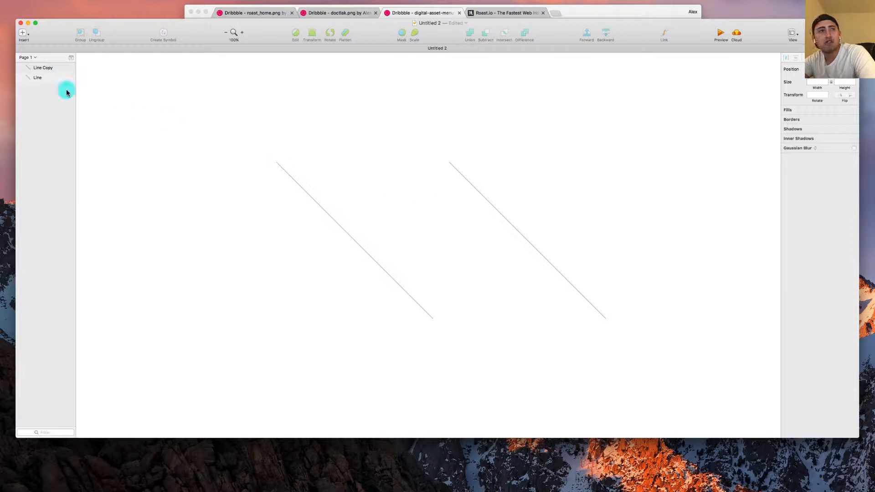
- Insert a horizontal line about 876 long across both diagonal lines and place a duplicate of it lower down
{"action": "left_click", "coordinate": [26, 34]}
{"action": "mouse_move", "coordinate": [43, 44]}
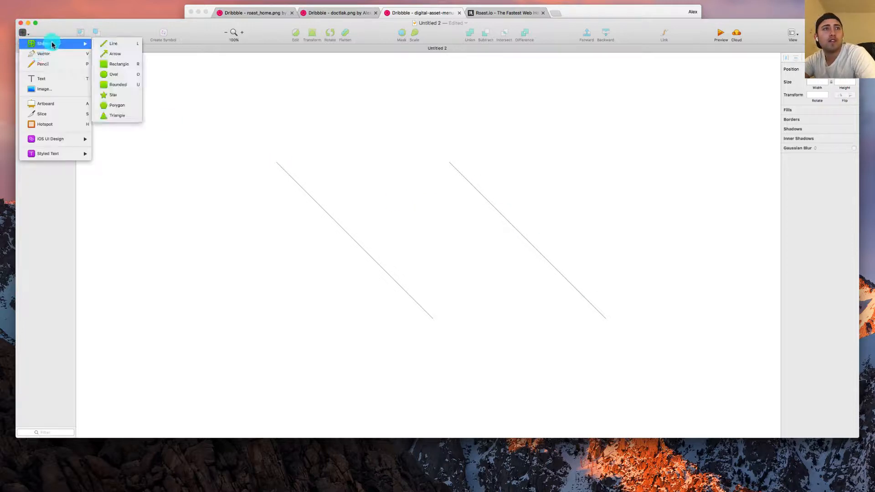
{"action": "left_click", "coordinate": [110, 45]}
{"action": "mouse_move", "coordinate": [270, 217]}
{"action": "left_mouse_down"}
{"action": "mouse_move", "coordinate": [592, 217]}
{"action": "mouse_move", "coordinate": [574, 228]}
{"action": "mouse_move", "coordinate": [601, 300]}
{"action": "left_mouse_up"}
{"action": "scroll", "coordinate": [436, 156], "scroll_direction": "down", "scroll_amount": 3}
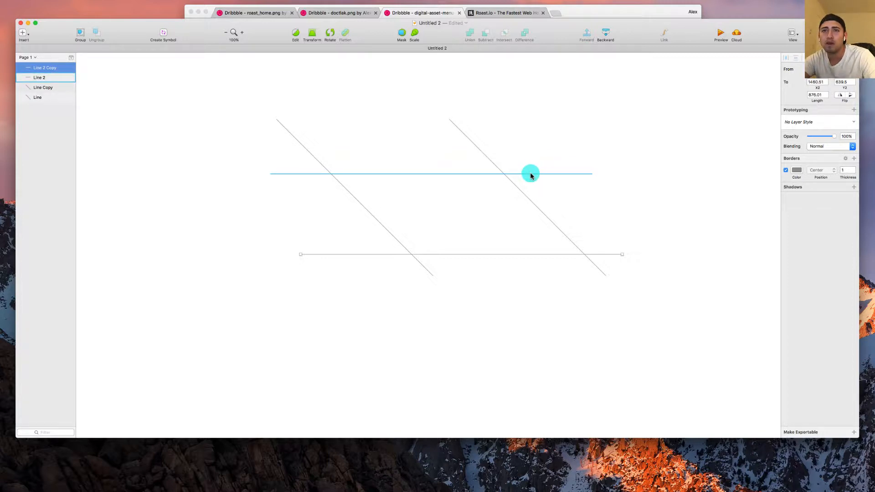
- Move the upper horizontal line up near the diagonals' top ends and the lower one just below their bottom ends
{"action": "left_click_drag", "start_coordinate": [527, 174], "coordinate": [502, 128]}
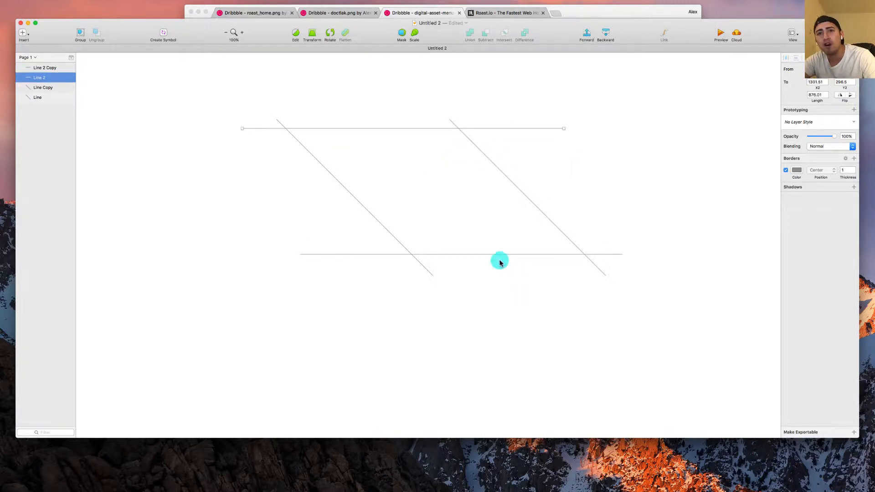
{"action": "left_click_drag", "start_coordinate": [500, 252], "coordinate": [503, 258]}
{"action": "left_click", "coordinate": [599, 305]}
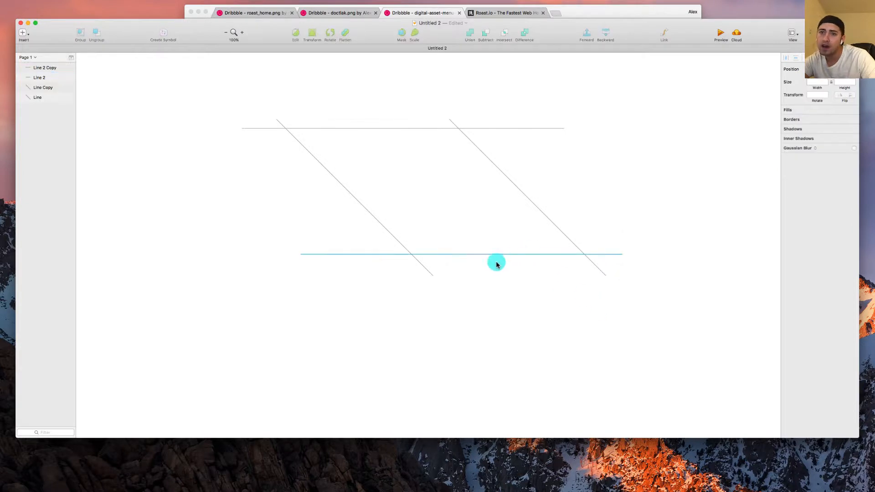
{"action": "left_click", "coordinate": [429, 272]}
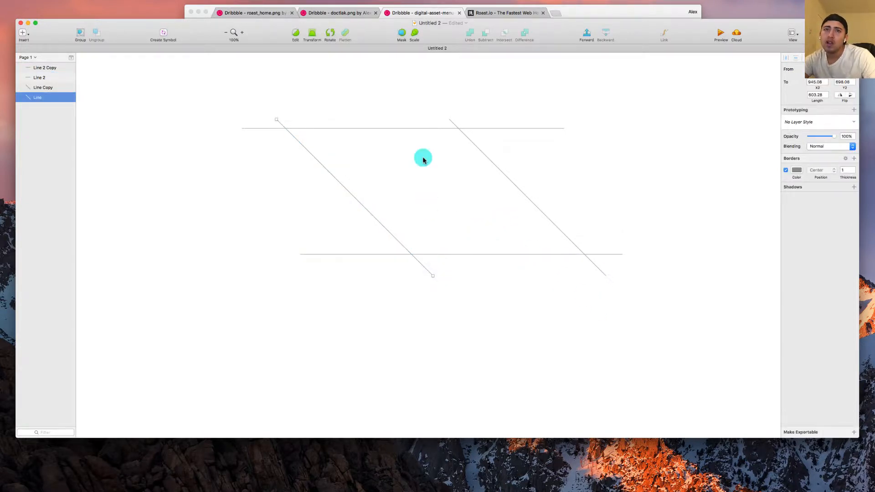
{"action": "left_click", "coordinate": [474, 130]}
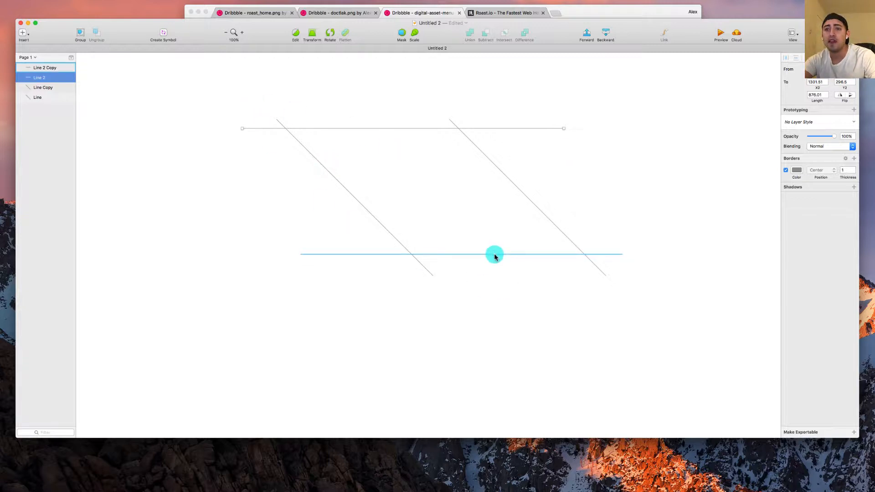
{"action": "left_click_drag", "start_coordinate": [494, 256], "coordinate": [501, 285]}
{"action": "left_click_drag", "start_coordinate": [319, 244], "coordinate": [625, 206]}
{"action": "left_click", "coordinate": [196, 183]}
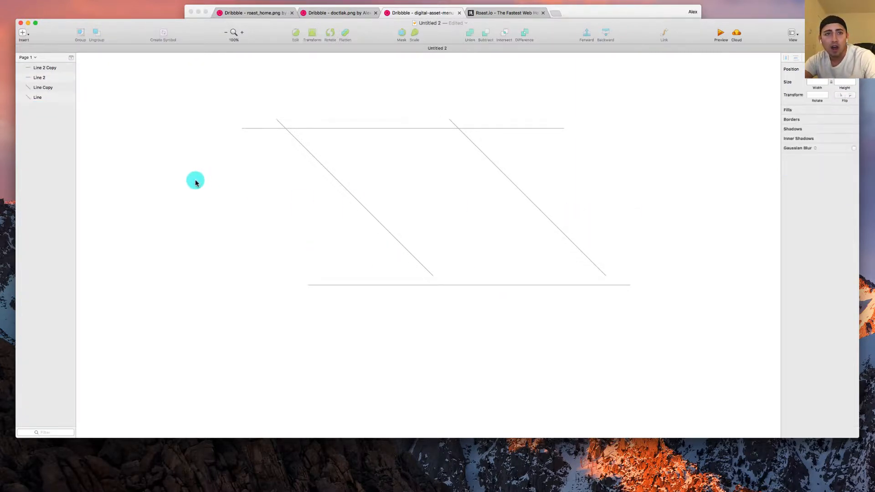
- Nudge both diagonal lines together slightly to the left, keeping their original height
{"action": "left_click_drag", "start_coordinate": [196, 182], "coordinate": [548, 203]}
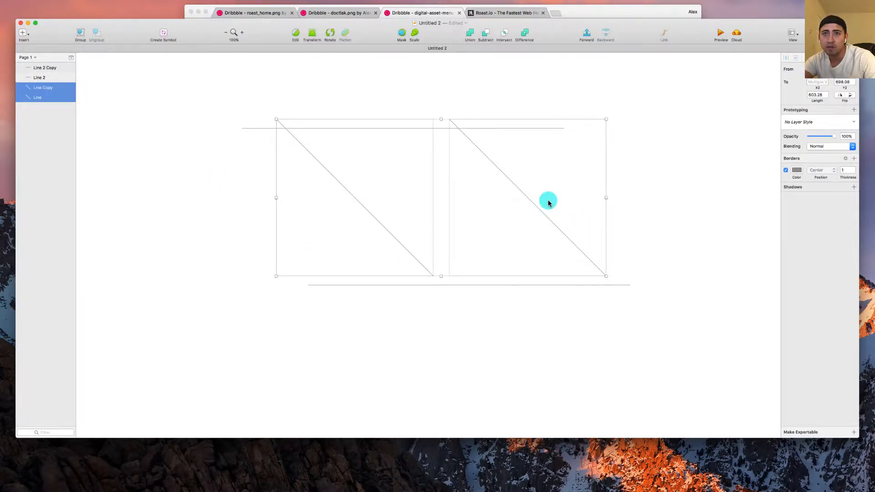
{"action": "key", "text": "Left"}
{"action": "key", "text": "Left"}
{"action": "key", "text": "Left"}
{"action": "key", "text": "Left"}
{"action": "key", "text": "Left"}
{"action": "key", "text": "Left"}
{"action": "key", "text": "Left"}
{"action": "key", "text": "Left"}
{"action": "key", "text": "Left"}
{"action": "key", "text": "Left"}
{"action": "key", "text": "Left"}
{"action": "key", "text": "Left"}
{"action": "key", "text": "Left"}
{"action": "key", "text": "Left"}
{"action": "key", "text": "Left"}
{"action": "key", "text": "Left"}
{"action": "key", "text": "Left"}
{"action": "key", "text": "Left"}
{"action": "key", "text": "Left"}
{"action": "key", "text": "Left"}
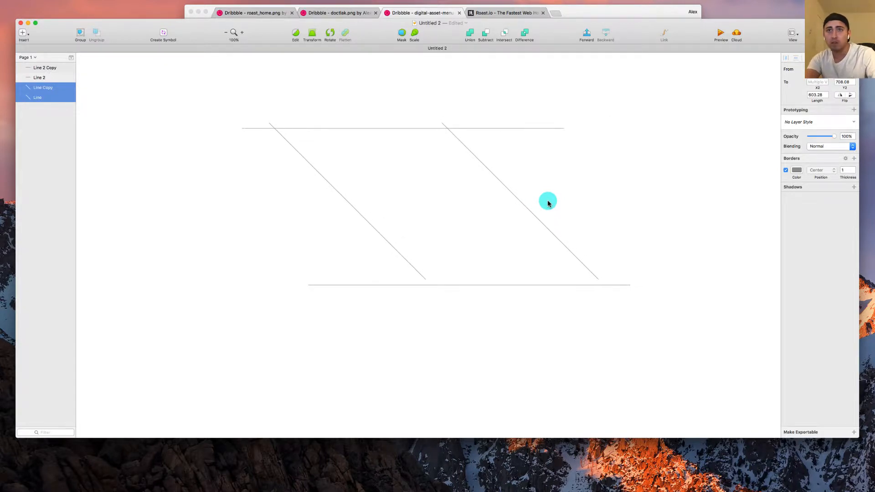
{"action": "key", "text": "Left"}
{"action": "key", "text": "Left"}
{"action": "key", "text": "Left"}
{"action": "key", "text": "Left"}
{"action": "key", "text": "Left"}
{"action": "key", "text": "Left"}
{"action": "key", "text": "Left"}
{"action": "key", "text": "Left"}
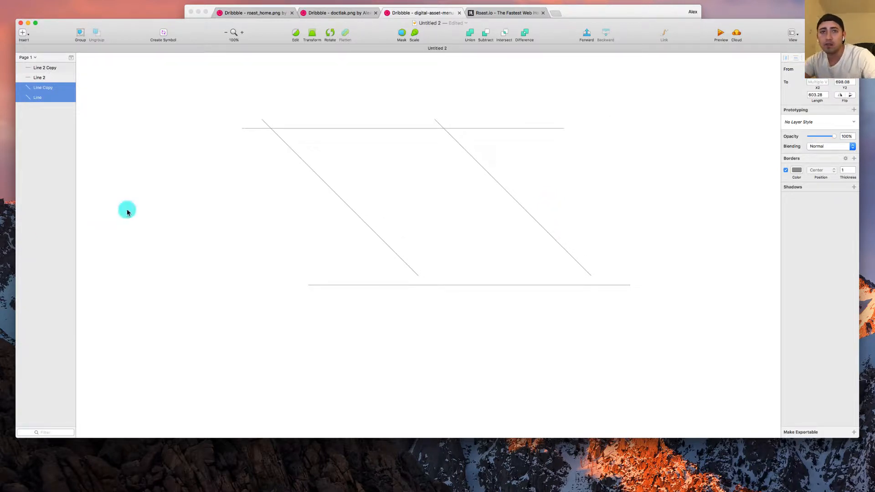
- Lengthen both diagonal lines together so that they cross the lower horizontal line
{"action": "left_click", "coordinate": [455, 209]}
{"action": "left_click_drag", "start_coordinate": [136, 197], "coordinate": [687, 202]}
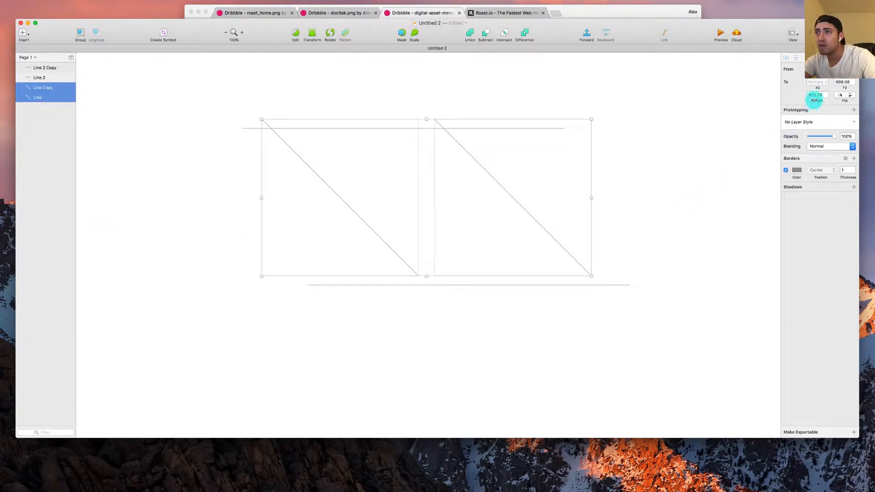
{"action": "left_click_drag", "start_coordinate": [813, 102], "coordinate": [865, 98]}
{"action": "left_click", "coordinate": [725, 147]}
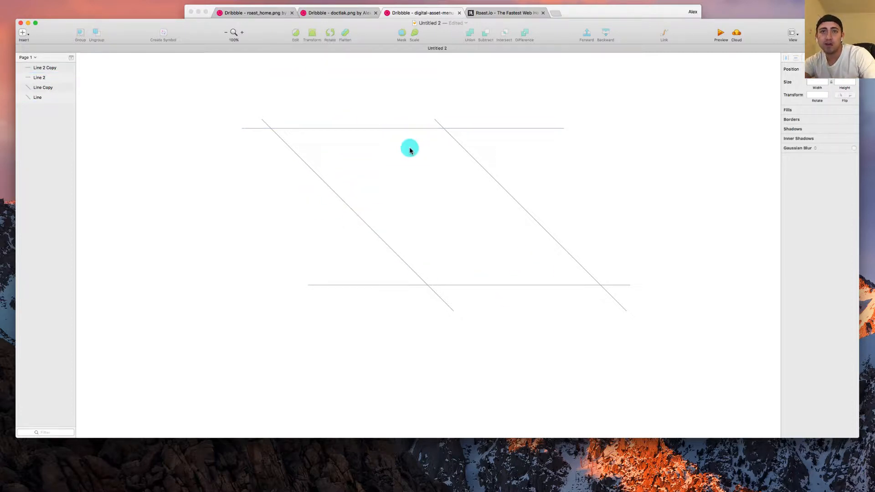
- Draw a closed parallelogram with the Vector tool through the four intersections of the guide lines
{"action": "left_click", "coordinate": [22, 33]}
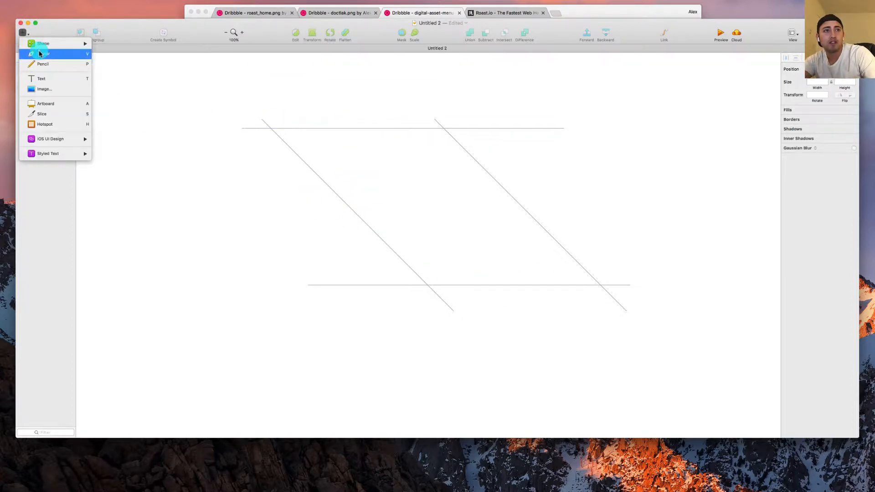
{"action": "left_click", "coordinate": [268, 129]}
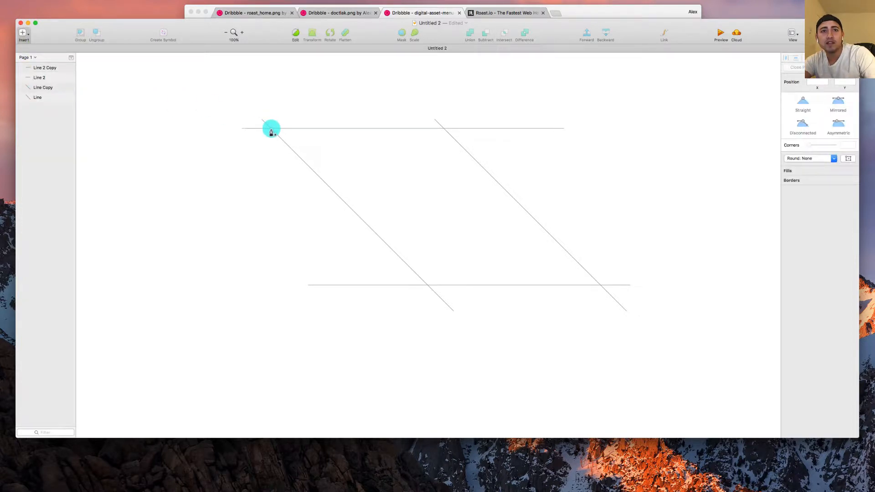
{"action": "left_click", "coordinate": [271, 129]}
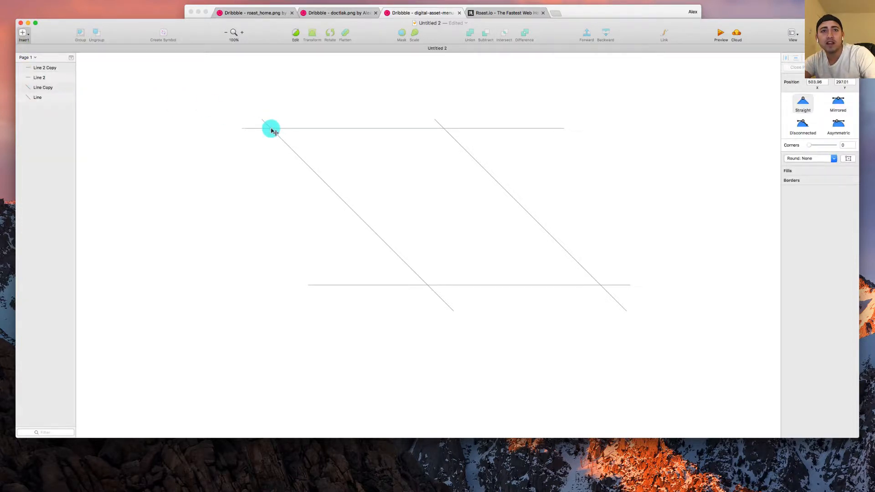
{"action": "left_click", "coordinate": [444, 129]}
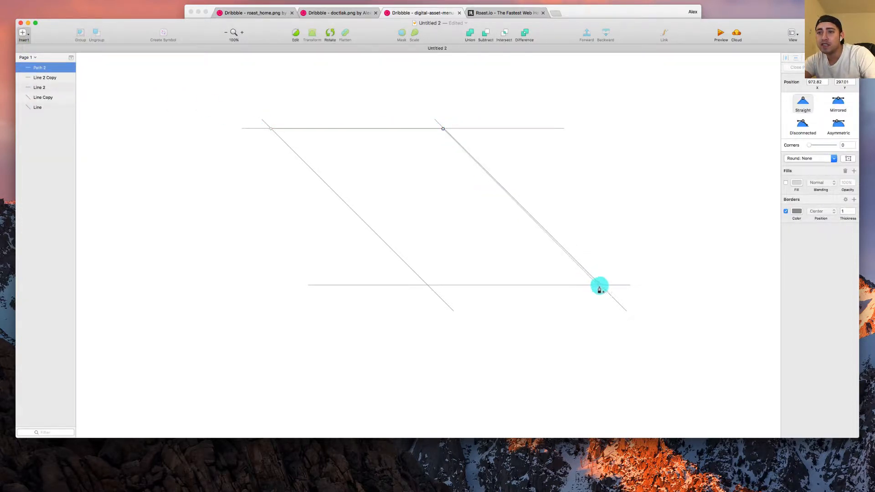
{"action": "left_click", "coordinate": [601, 286]}
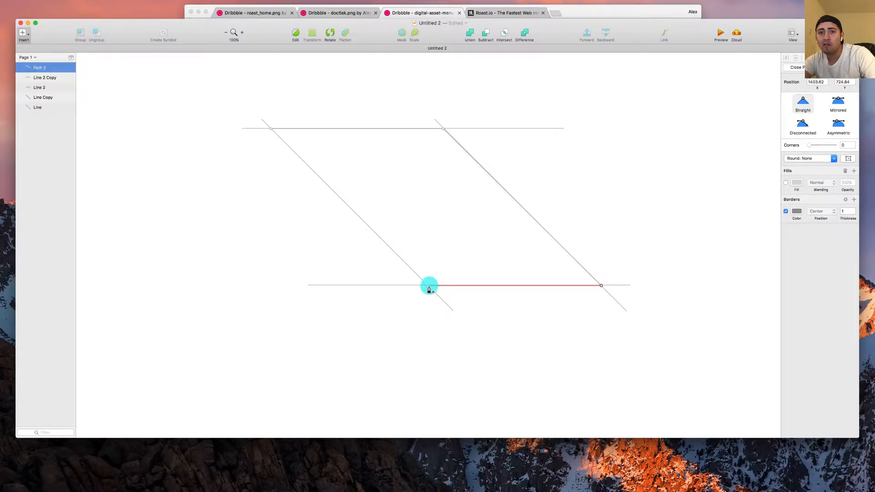
{"action": "left_click", "coordinate": [427, 286]}
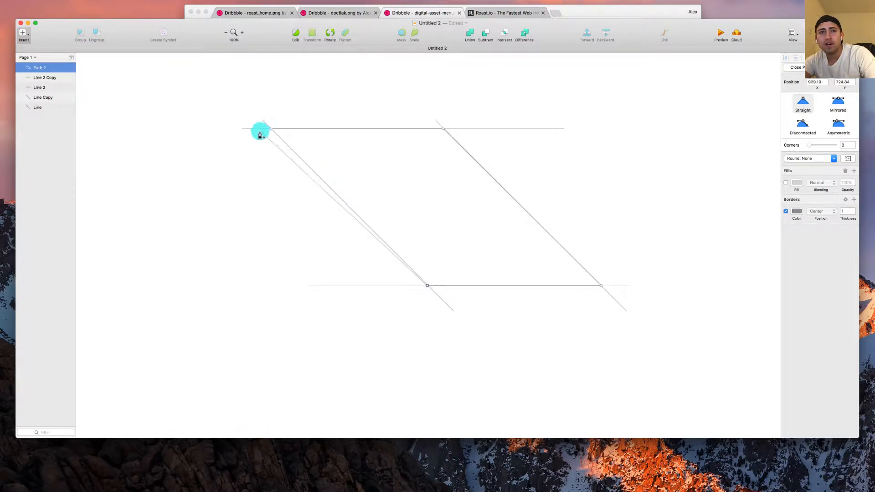
{"action": "left_click", "coordinate": [271, 129]}
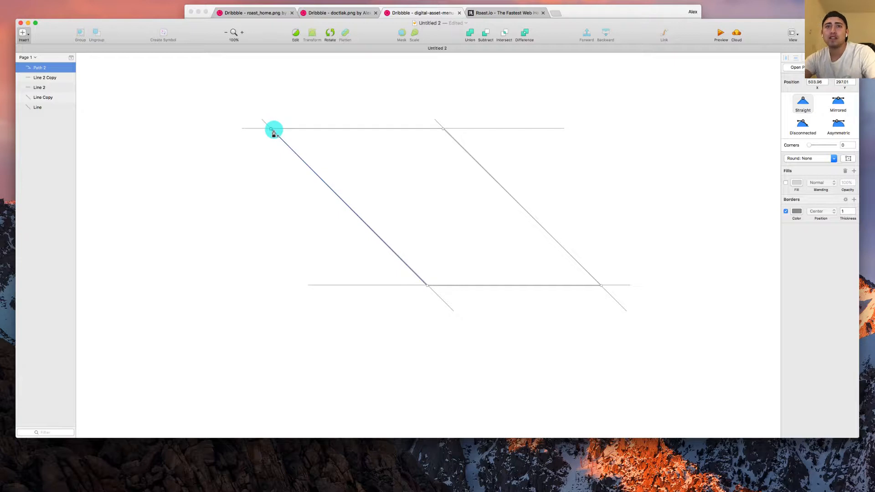
- Fill the parallelogram with light red EF9797 and turn off its border
{"action": "left_click", "coordinate": [796, 185]}
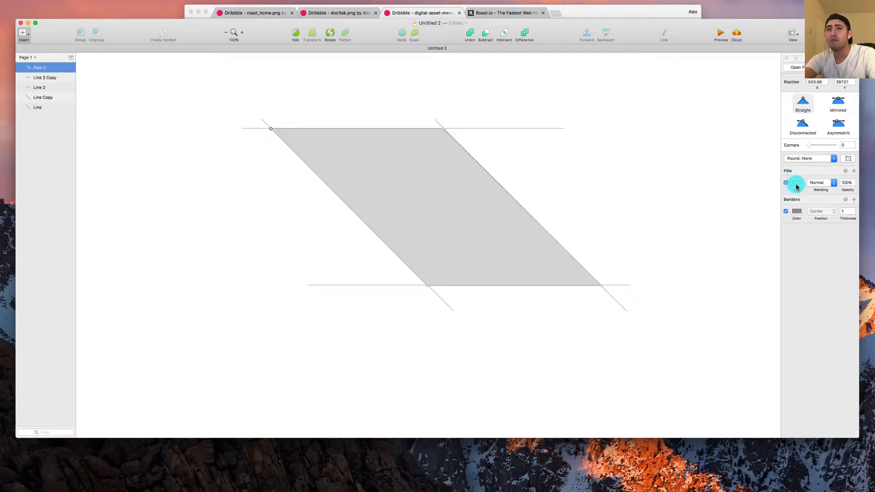
{"action": "left_click", "coordinate": [797, 183]}
{"action": "left_click", "coordinate": [810, 219]}
{"action": "left_click", "coordinate": [676, 144]}
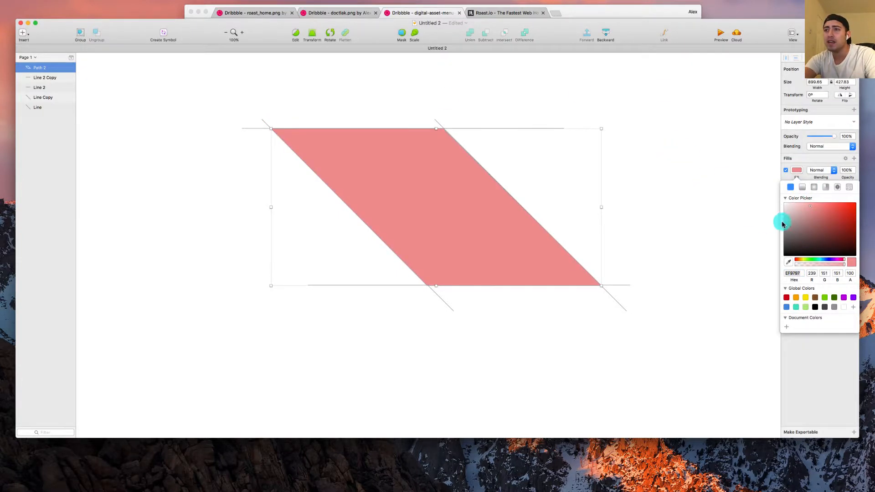
{"action": "left_click", "coordinate": [786, 198]}
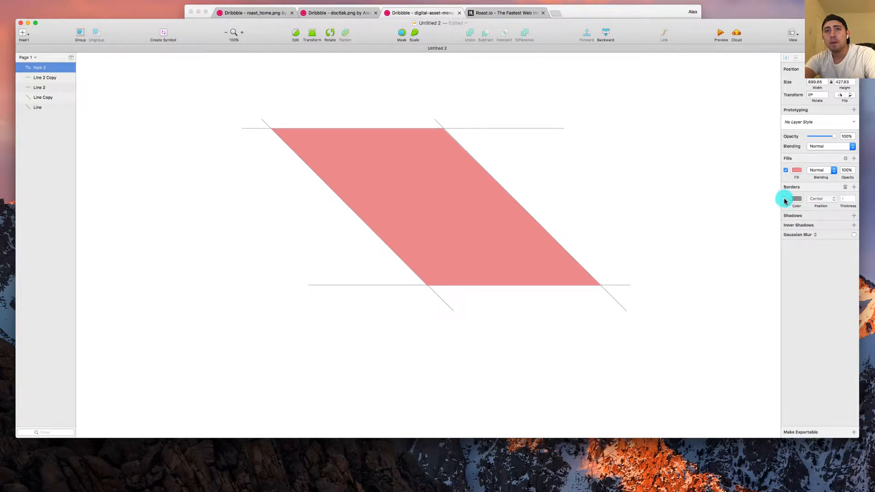
- Shift the parallelogram's upper-right point 2 px to the right to meet the guide line intersection
{"action": "double_click", "coordinate": [445, 156]}
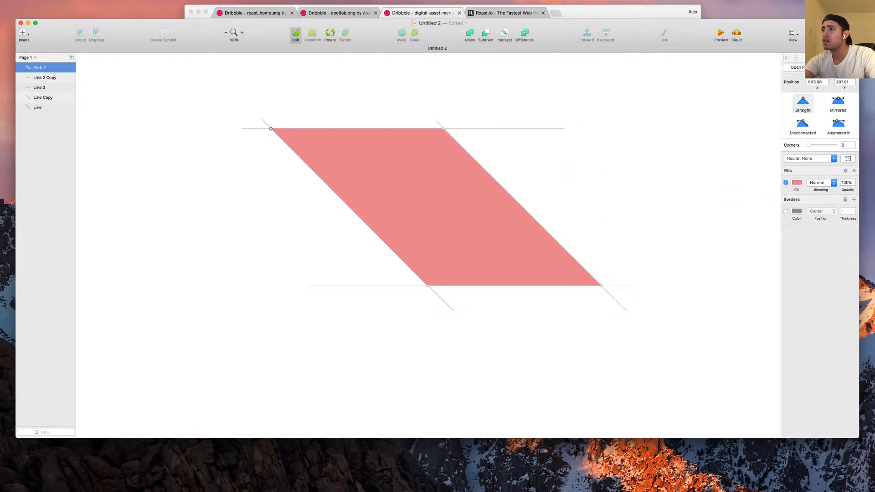
{"action": "scroll", "coordinate": [451, 130], "scroll_direction": "up", "scroll_amount": 10}
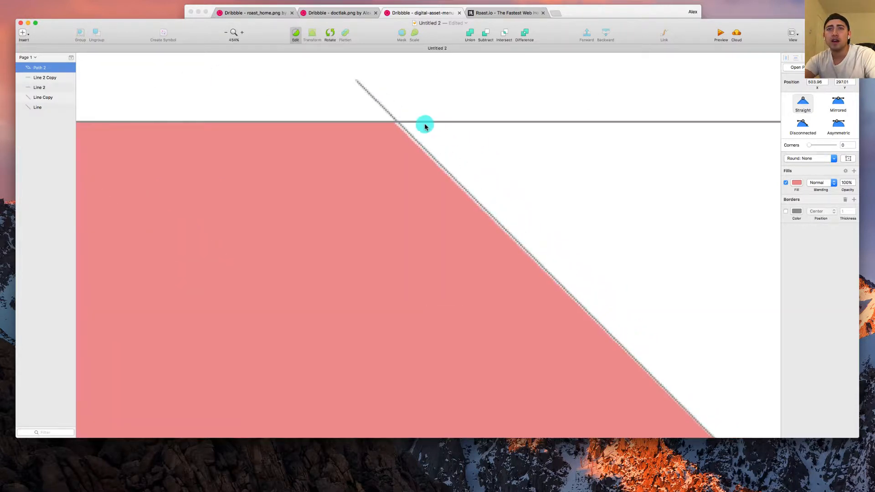
{"action": "left_click", "coordinate": [384, 121]}
{"action": "key", "text": "Right"}
{"action": "key", "text": "Right"}
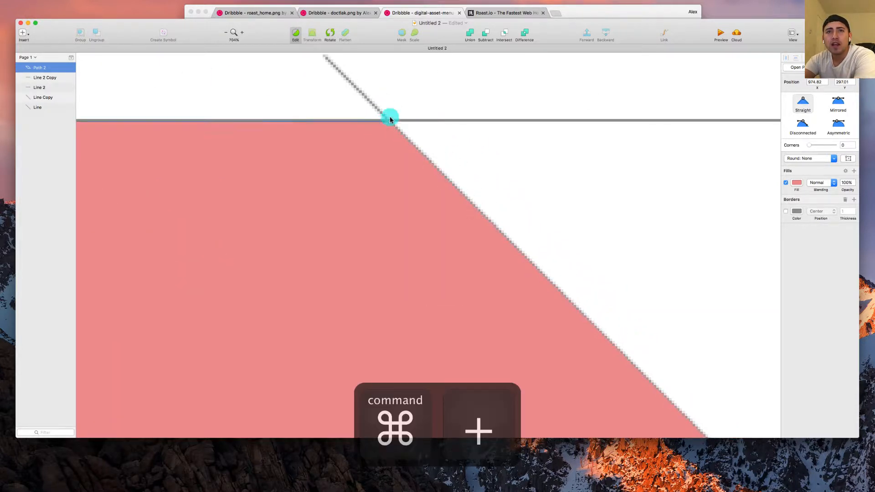
{"action": "left_click", "coordinate": [422, 92]}
{"action": "key", "text": "super+minus"}
{"action": "key", "text": "super+minus"}
{"action": "key", "text": "super+minus"}
{"action": "key", "text": "super+minus"}
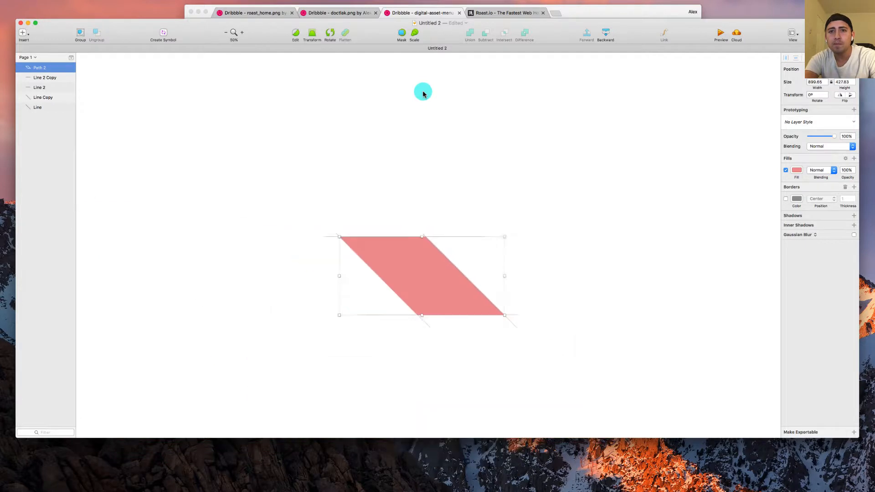
- Move the red parallelogram horizontally to the left, clear of the four guide lines
{"action": "left_click", "coordinate": [422, 93]}
{"action": "scroll", "coordinate": [420, 94], "scroll_direction": "down", "scroll_amount": 4}
{"action": "left_click_drag", "start_coordinate": [426, 211], "coordinate": [269, 211]}
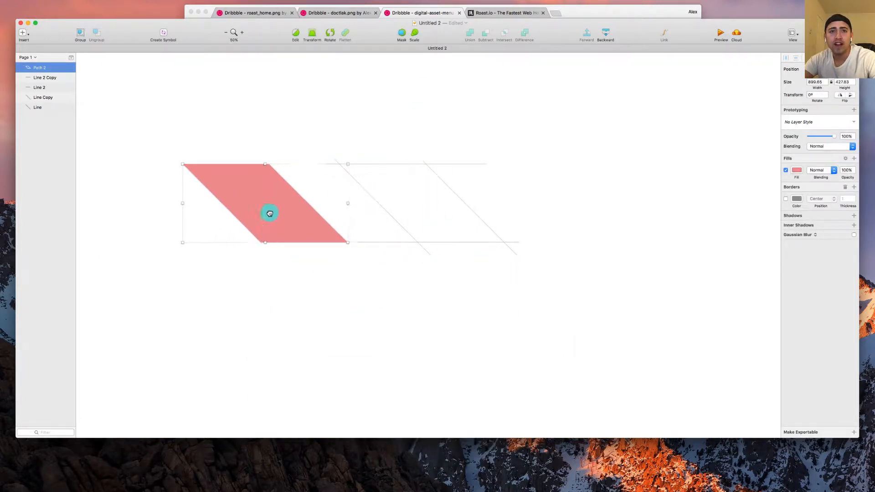
{"action": "scroll", "coordinate": [459, 223], "scroll_direction": "left", "scroll_amount": 1}
{"action": "scroll", "coordinate": [458, 223], "scroll_direction": "down", "scroll_amount": 1}
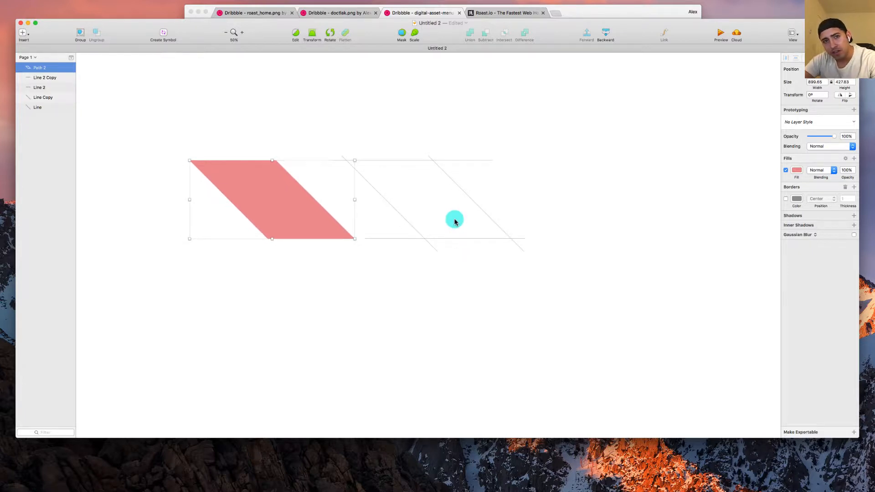
{"action": "scroll", "coordinate": [199, 109], "scroll_direction": "down", "scroll_amount": 1}
{"action": "left_click", "coordinate": [196, 111]}
{"action": "scroll", "coordinate": [195, 111], "scroll_direction": "up", "scroll_amount": 5}
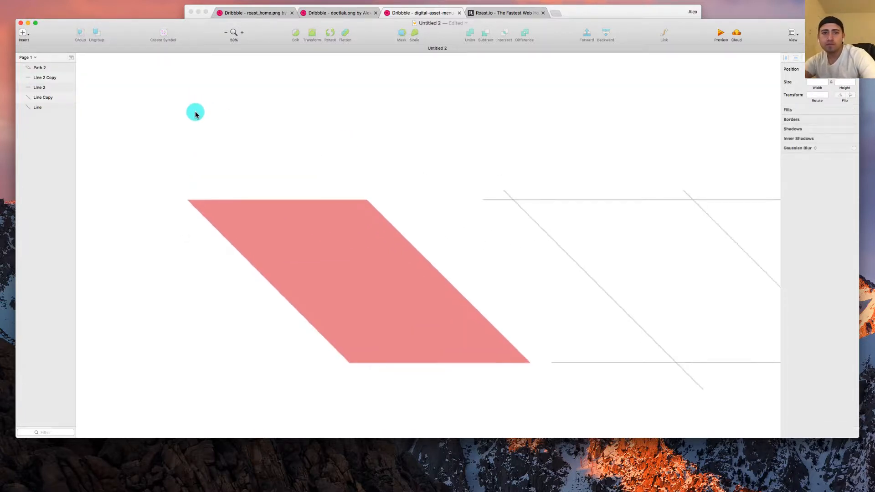
{"action": "scroll", "coordinate": [195, 111], "scroll_direction": "down", "scroll_amount": 3}
{"action": "scroll", "coordinate": [302, 148], "scroll_direction": "down", "scroll_amount": 1}
{"action": "scroll", "coordinate": [302, 149], "scroll_direction": "down", "scroll_amount": 1}
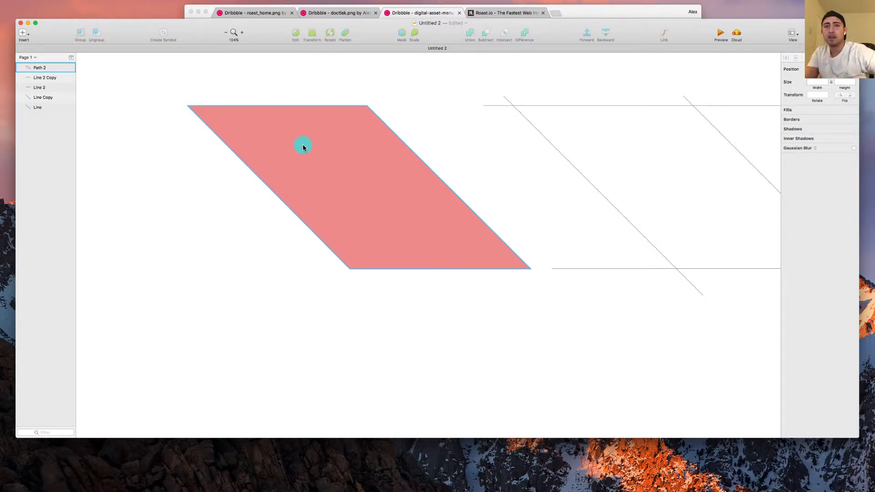
- Round the red parallelogram's upper-left and lower-right corners, and give its lower-left corner a radius of 51
{"action": "double_click", "coordinate": [303, 147]}
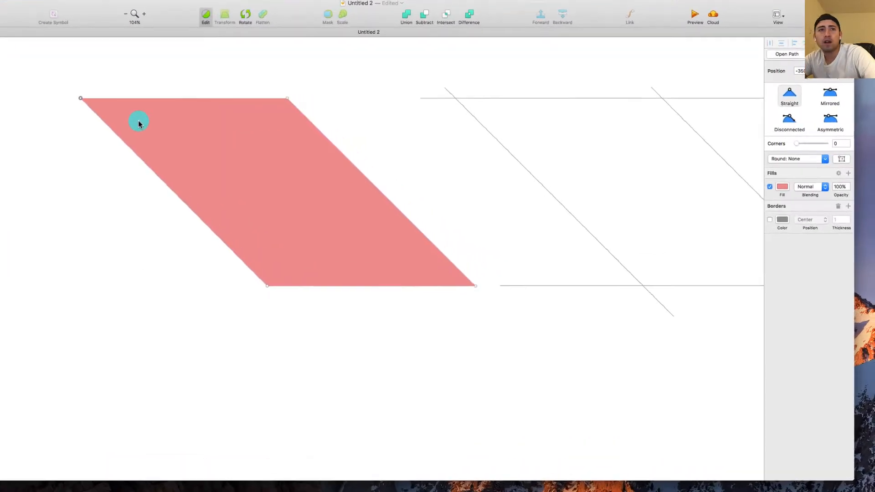
{"action": "left_click", "coordinate": [190, 106]}
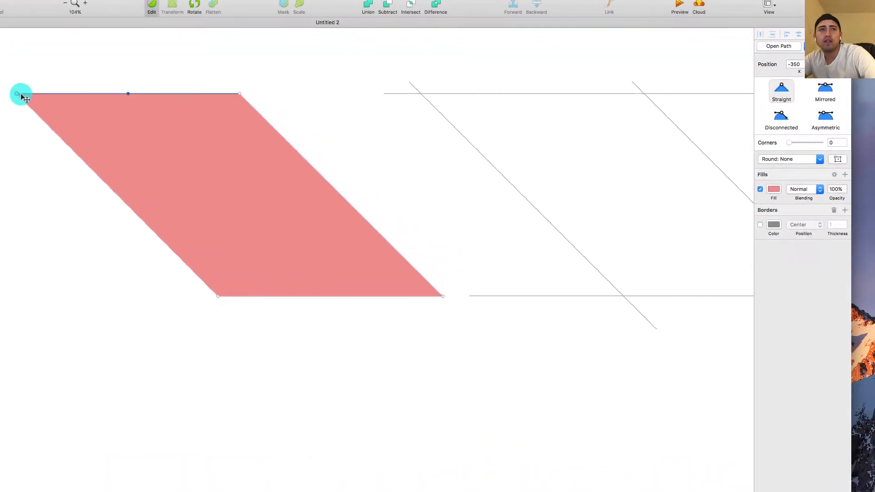
{"action": "left_click", "coordinate": [239, 93]}
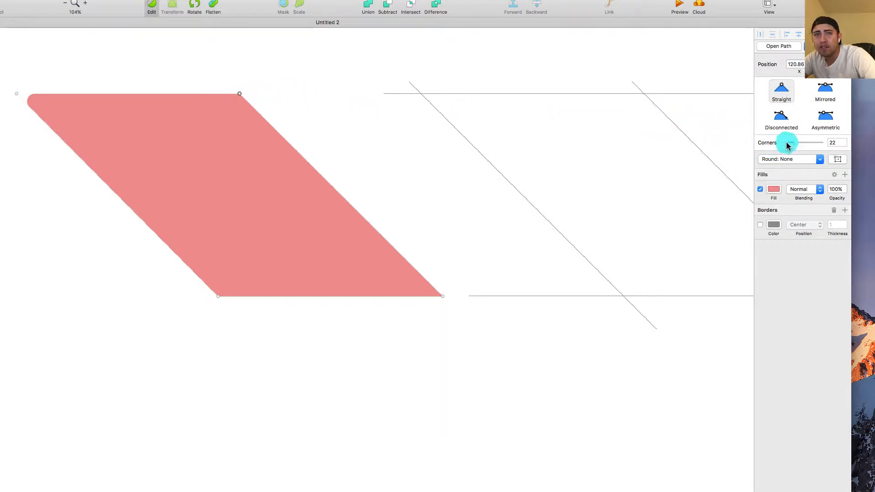
{"action": "left_click", "coordinate": [17, 93]}
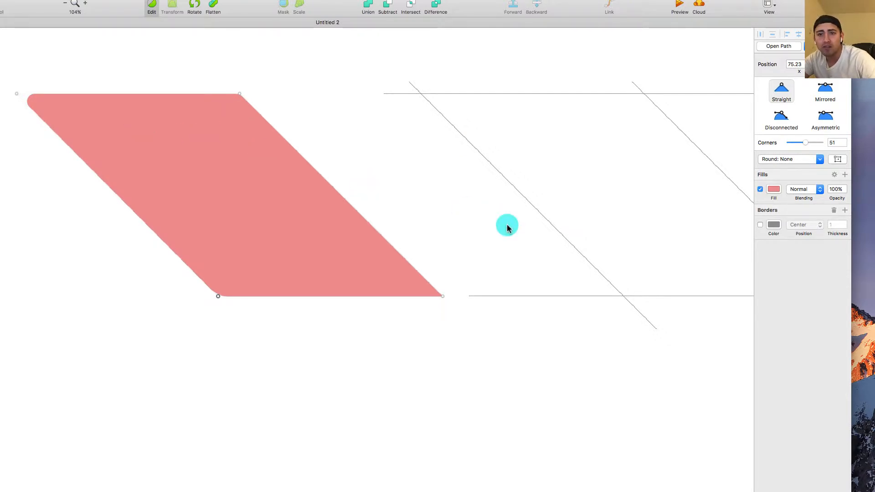
{"action": "left_click", "coordinate": [443, 297]}
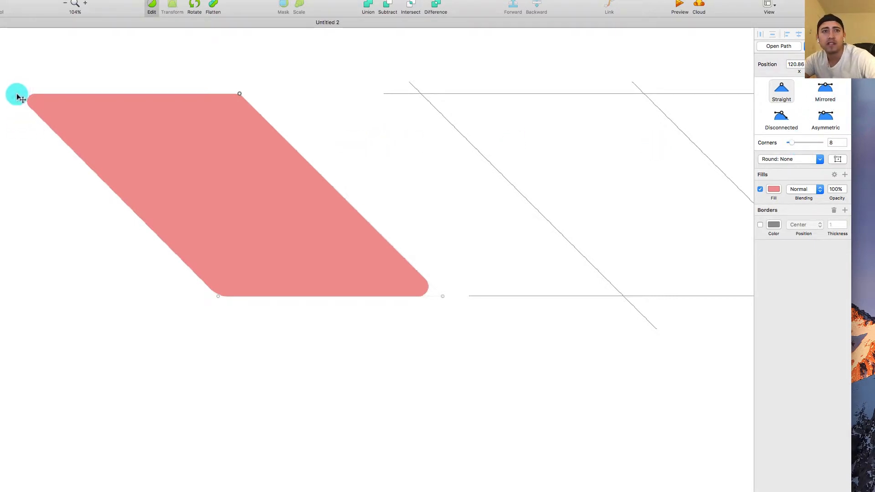
- Set the parallelogram's upper-left corner radius to 11 and readjust the rounding of its lower-left corner
{"action": "left_click", "coordinate": [17, 94]}
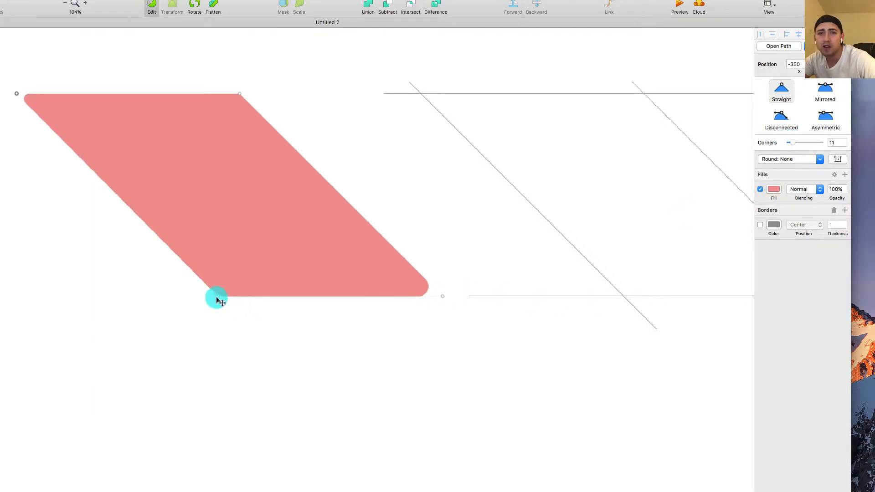
{"action": "left_click", "coordinate": [218, 296]}
{"action": "left_click_drag", "start_coordinate": [799, 141], "coordinate": [801, 143]}
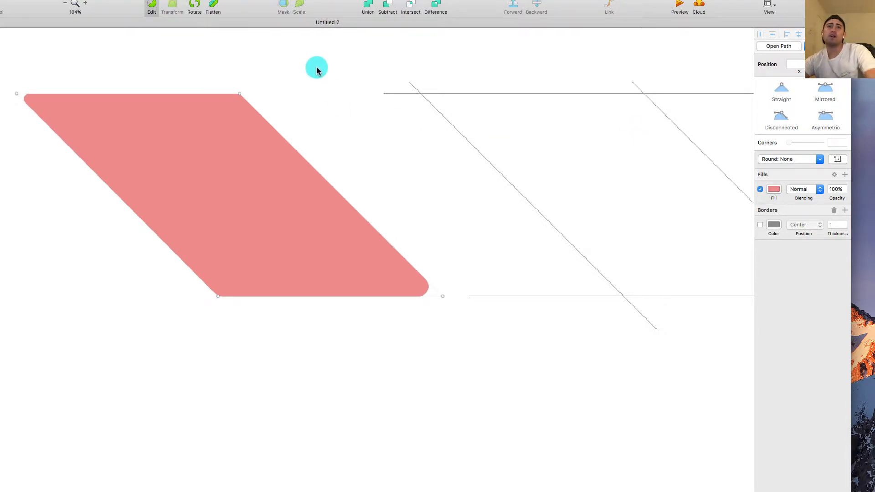
{"action": "key", "text": "Escape"}
{"action": "scroll", "coordinate": [357, 94], "scroll_direction": "down", "scroll_amount": 4}
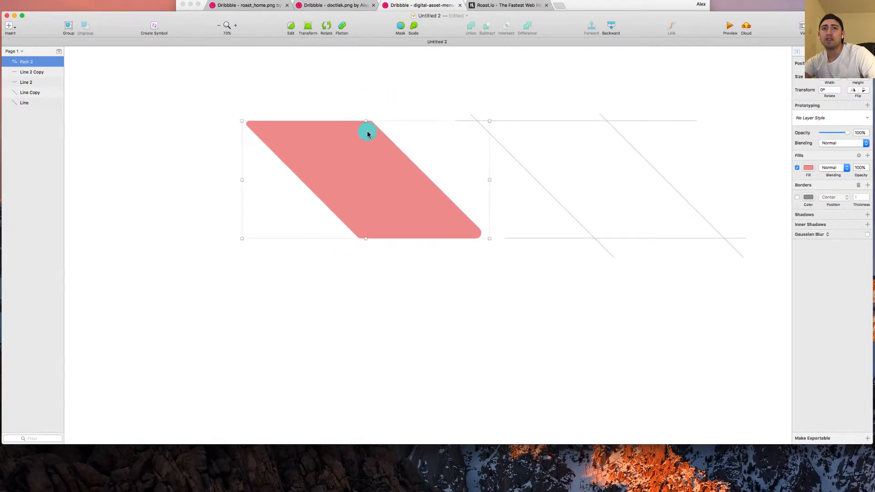
- Round the parallelogram's upper-right corner with a radius of about 46 and finish editing its points
{"action": "double_click", "coordinate": [333, 132]}
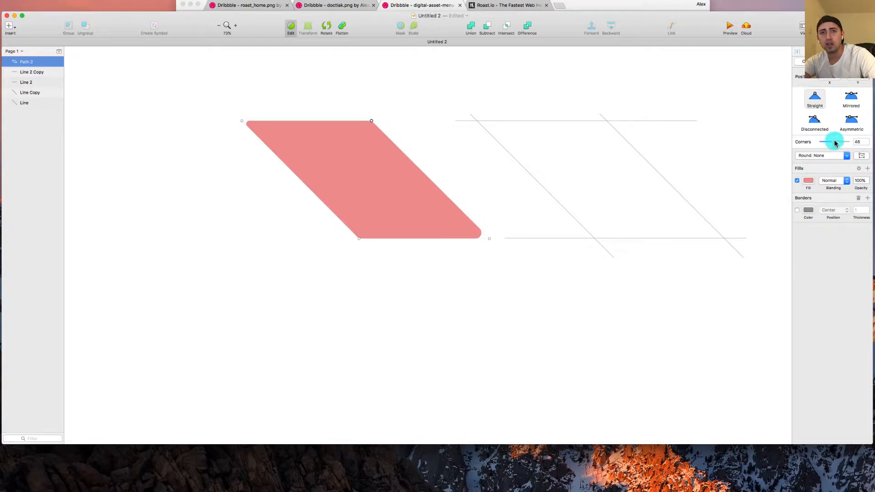
{"action": "left_click", "coordinate": [422, 92]}
{"action": "left_click", "coordinate": [421, 91]}
{"action": "left_click", "coordinate": [415, 83]}
{"action": "scroll", "coordinate": [413, 84], "scroll_direction": "up", "scroll_amount": 1}
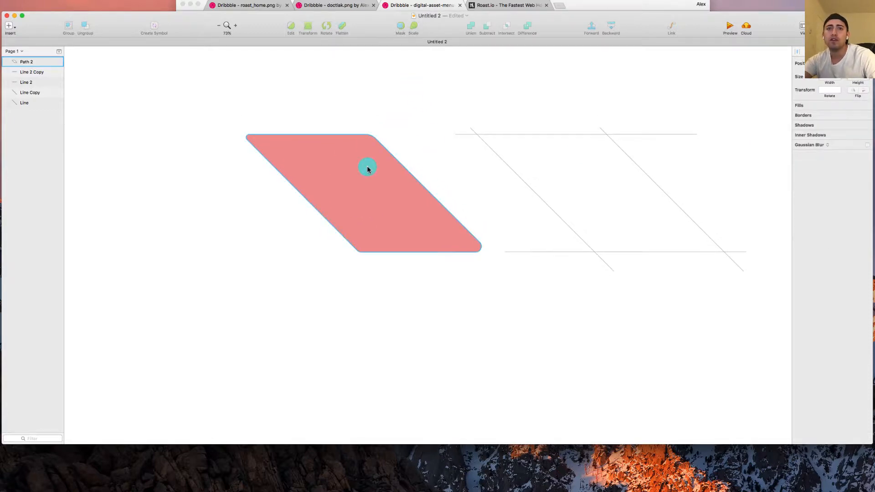
- Draw a large square with the Rectangle tool that covers the whole parallelogram
{"action": "left_click", "coordinate": [367, 169]}
{"action": "scroll", "coordinate": [381, 174], "scroll_direction": "left", "scroll_amount": 2}
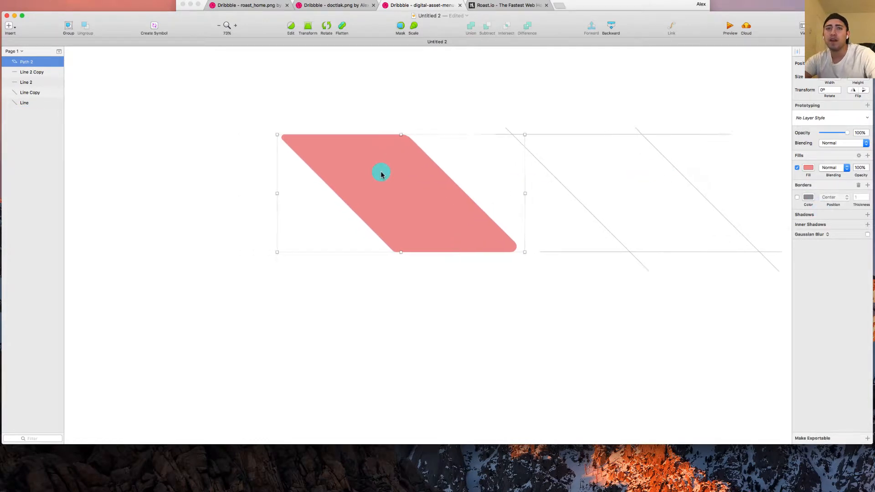
{"action": "scroll", "coordinate": [381, 175], "scroll_direction": "up", "scroll_amount": 5}
{"action": "scroll", "coordinate": [381, 174], "scroll_direction": "left", "scroll_amount": 1}
{"action": "scroll", "coordinate": [376, 168], "scroll_direction": "down", "scroll_amount": 3}
{"action": "key", "text": "r"}
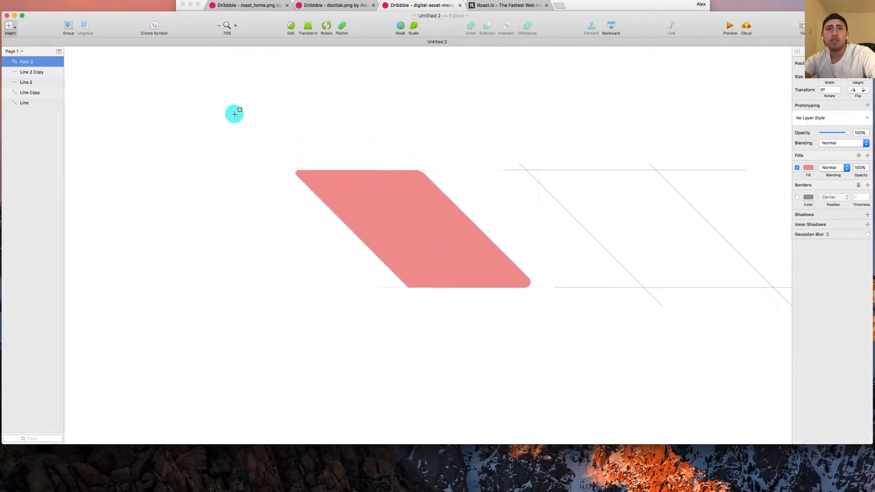
{"action": "mouse_move", "coordinate": [203, 87]}
{"action": "left_mouse_down"}
{"action": "mouse_move", "coordinate": [461, 302]}
{"action": "mouse_move", "coordinate": [578, 375]}
{"action": "mouse_move", "coordinate": [587, 333]}
{"action": "mouse_move", "coordinate": [602, 333]}
{"action": "left_mouse_up"}
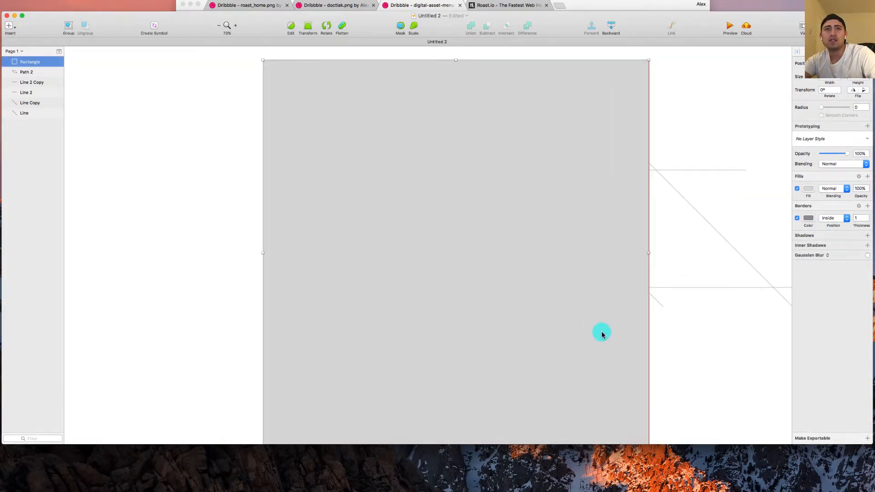
{"action": "left_click_drag", "start_coordinate": [285, 72], "coordinate": [263, 69]}
- Send the rectangle to the back of all layers and shift it so it surrounds the parallelogram
{"action": "left_click", "coordinate": [124, 1]}
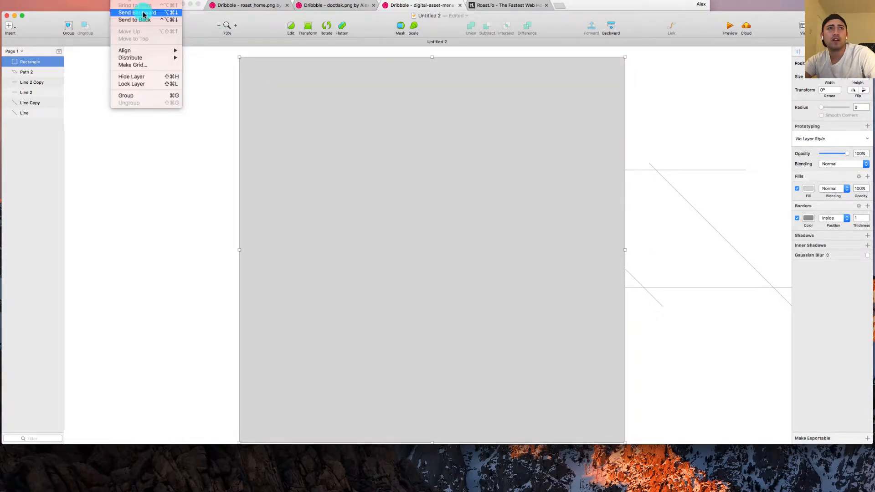
{"action": "left_click", "coordinate": [143, 19]}
{"action": "left_click_drag", "start_coordinate": [389, 104], "coordinate": [373, 100]}
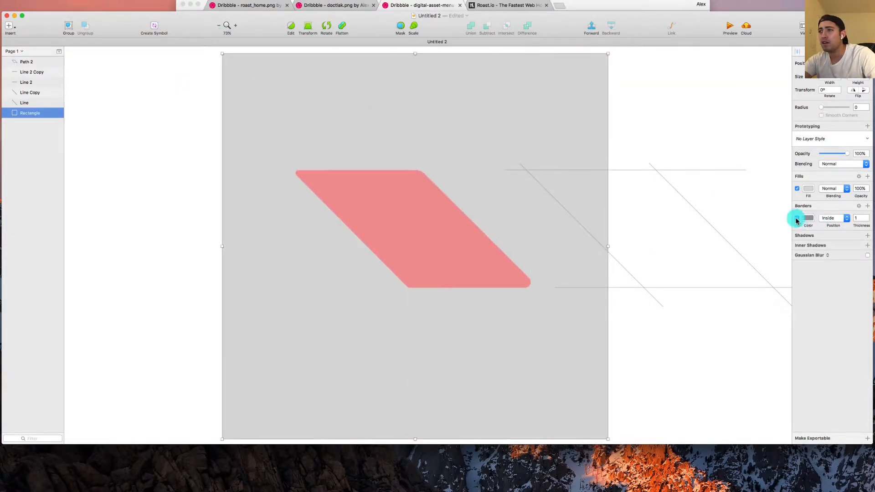
- Turn off the background rectangle's border and change its fill to a linear gradient
{"action": "key", "text": "Escape"}
{"action": "left_click", "coordinate": [513, 137]}
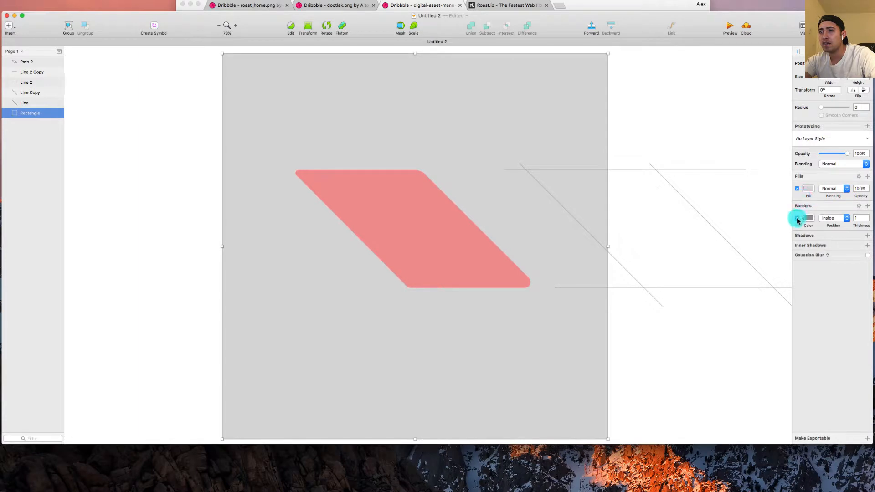
{"action": "left_click", "coordinate": [797, 218]}
{"action": "left_click", "coordinate": [809, 189]}
{"action": "left_click", "coordinate": [815, 206]}
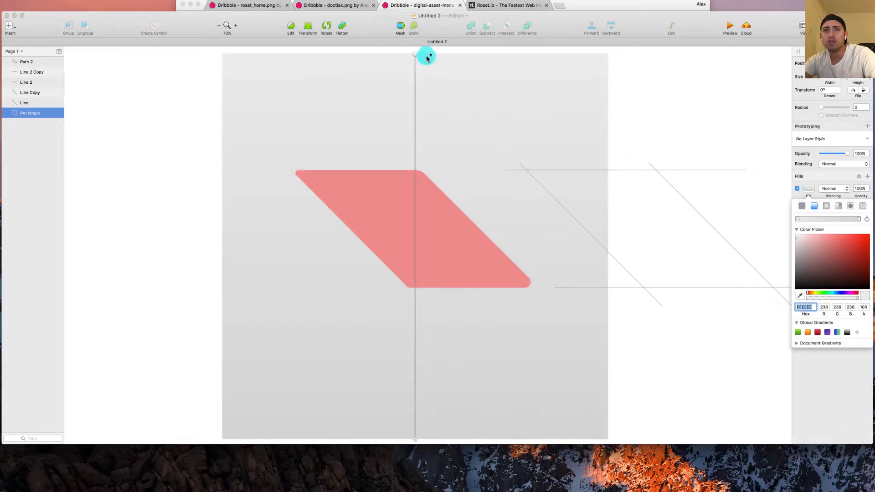
- Run the rectangle's gradient diagonally from near its upper-left corner to its lower-right area
{"action": "left_click_drag", "start_coordinate": [414, 54], "coordinate": [338, 101]}
{"action": "scroll", "coordinate": [432, 280], "scroll_direction": "down", "scroll_amount": 5}
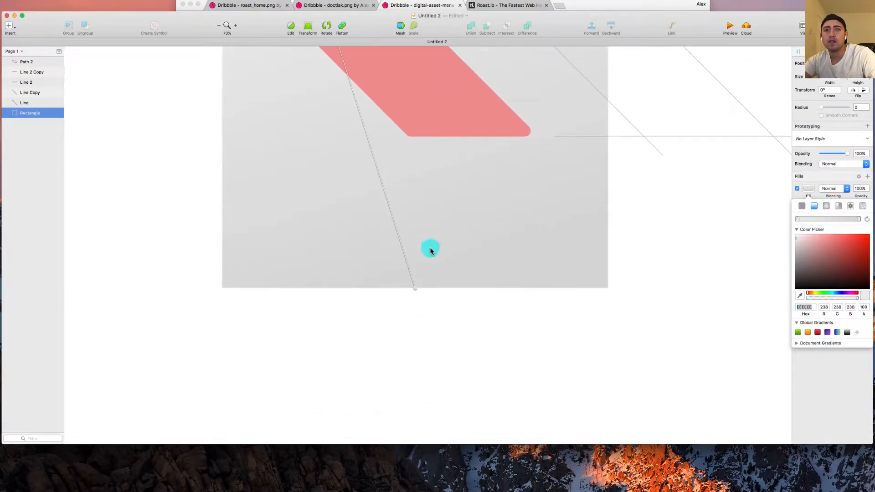
{"action": "left_click_drag", "start_coordinate": [416, 289], "coordinate": [556, 203]}
{"action": "scroll", "coordinate": [556, 203], "scroll_direction": "up", "scroll_amount": 2}
{"action": "scroll", "coordinate": [556, 204], "scroll_direction": "left", "scroll_amount": 2}
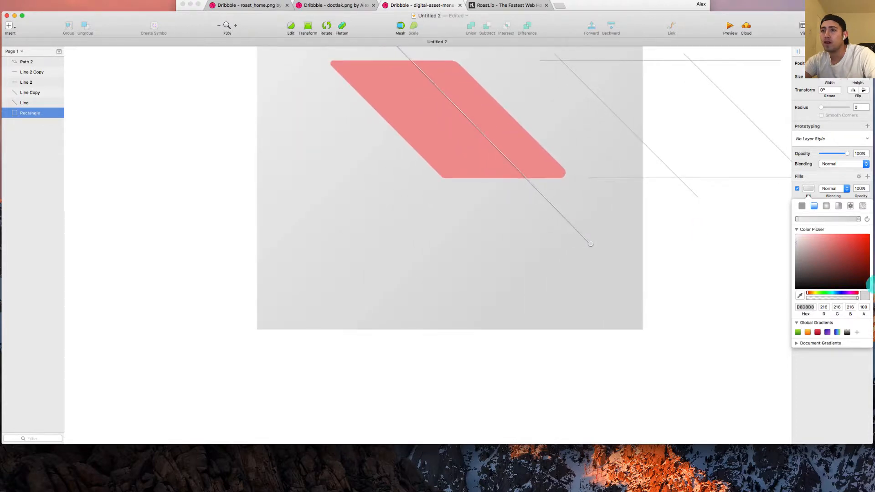
- Colour the rectangle's gradient from saturated blue at the start to purple at the end, pulling its end point slightly inward
{"action": "left_click_drag", "start_coordinate": [839, 294], "coordinate": [843, 293]}
{"action": "mouse_move", "coordinate": [853, 250]}
{"action": "left_mouse_down"}
{"action": "mouse_move", "coordinate": [853, 234]}
{"action": "mouse_move", "coordinate": [845, 248]}
{"action": "mouse_move", "coordinate": [862, 239]}
{"action": "left_mouse_up"}
{"action": "left_click", "coordinate": [798, 220]}
{"action": "left_click", "coordinate": [838, 293]}
{"action": "scroll", "coordinate": [617, 214], "scroll_direction": "up", "scroll_amount": 3}
{"action": "left_click_drag", "start_coordinate": [591, 292], "coordinate": [544, 231]}
{"action": "left_click", "coordinate": [721, 252]}
- Change the parallelogram's solid fill to a pale greyish blue
{"action": "left_click", "coordinate": [235, 25]}
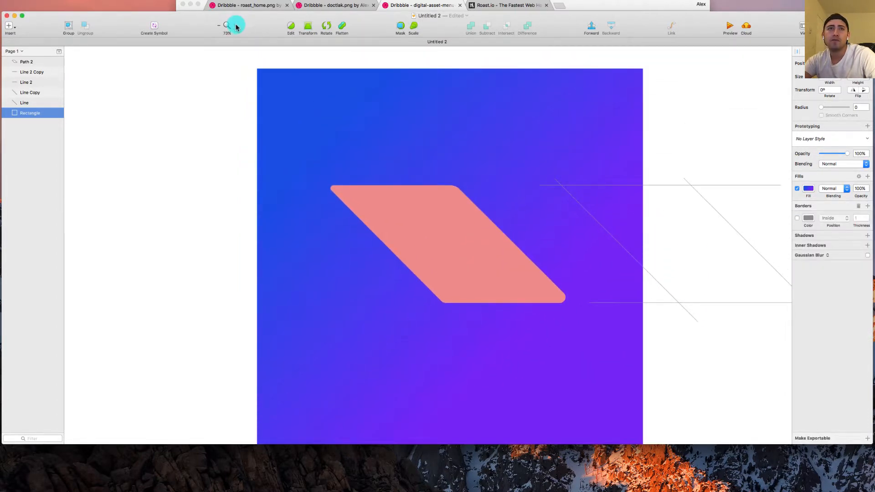
{"action": "scroll", "coordinate": [328, 159], "scroll_direction": "down", "scroll_amount": 2}
{"action": "left_click", "coordinate": [408, 170]}
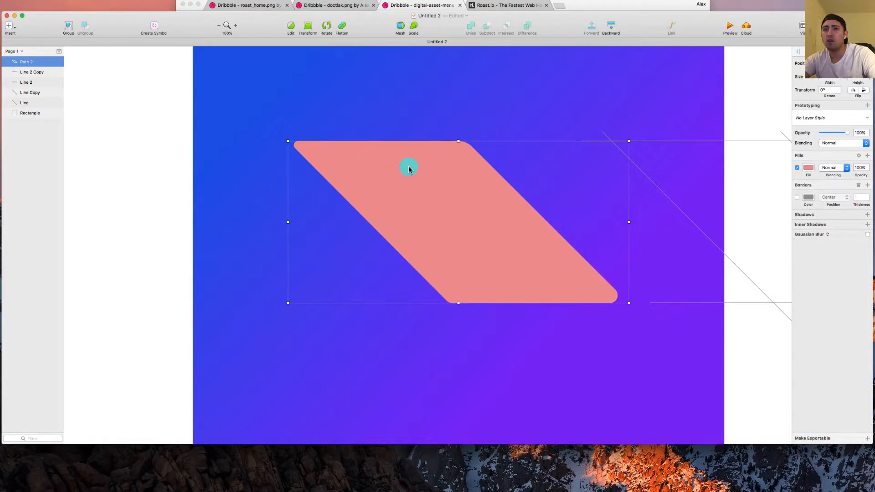
{"action": "left_click", "coordinate": [809, 168]}
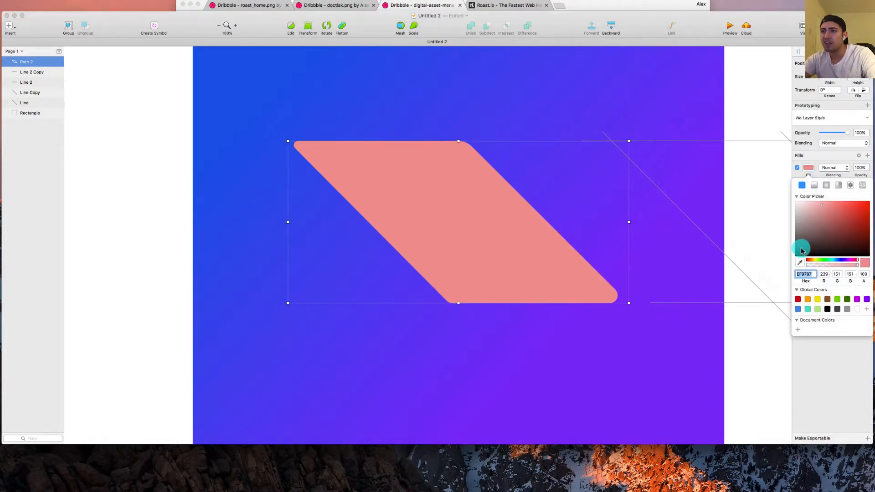
{"action": "left_click_drag", "start_coordinate": [828, 263], "coordinate": [839, 263]}
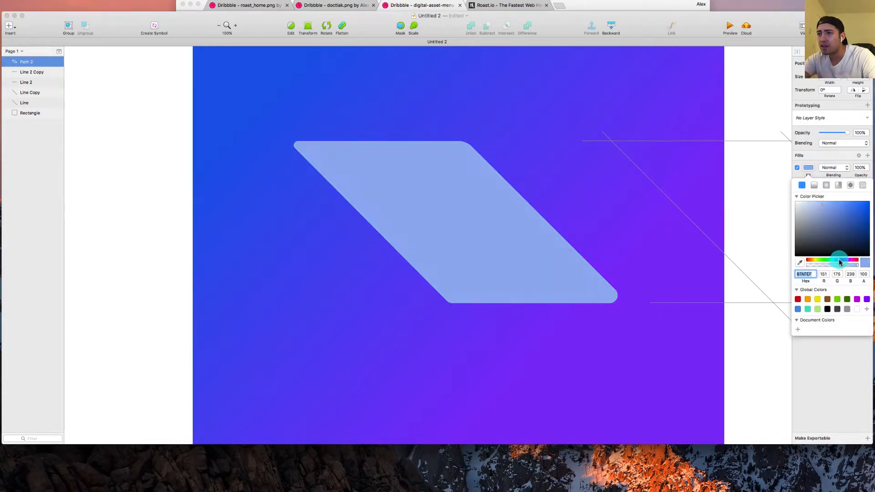
{"action": "left_click_drag", "start_coordinate": [820, 218], "coordinate": [800, 202]}
{"action": "left_click", "coordinate": [743, 123]}
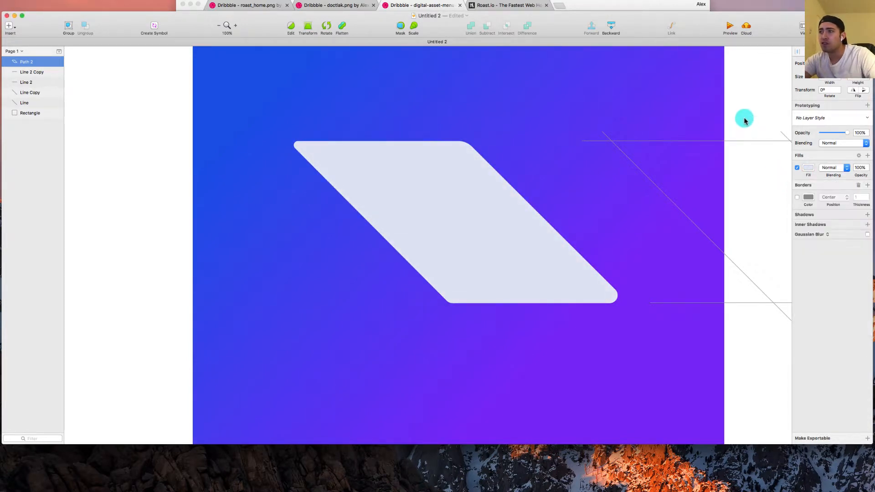
- Lighten the parallelogram's fill to the near-white F8FAFF
{"action": "left_click", "coordinate": [615, 140]}
{"action": "left_click", "coordinate": [445, 199]}
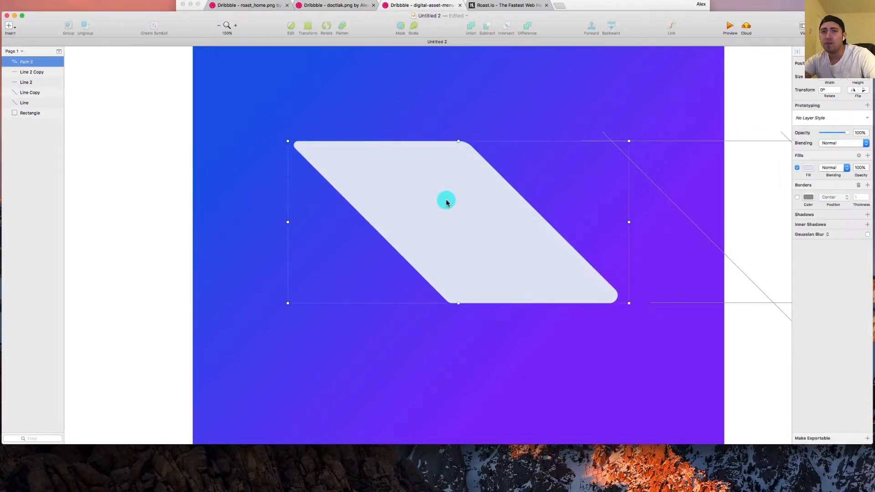
{"action": "left_click", "coordinate": [815, 170]}
{"action": "left_click_drag", "start_coordinate": [800, 206], "coordinate": [798, 204]}
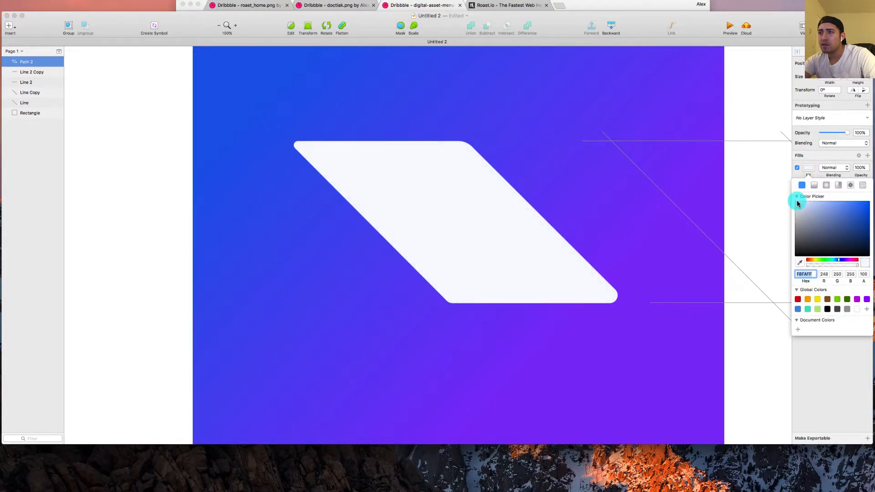
{"action": "left_click", "coordinate": [747, 113]}
- Duplicate the near-white parallelogram and offset the copy slightly to the right and down
{"action": "left_click", "coordinate": [482, 198]}
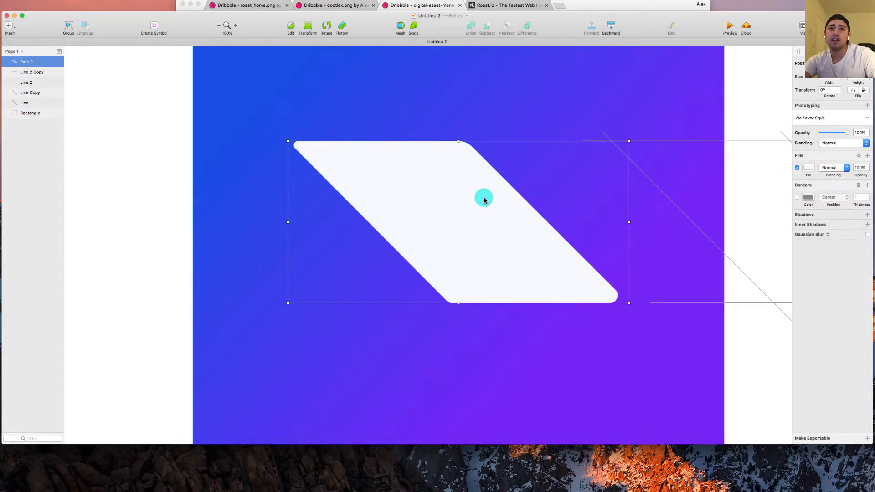
{"action": "left_click_drag", "start_coordinate": [447, 195], "coordinate": [474, 204]}
{"action": "left_click_drag", "start_coordinate": [459, 197], "coordinate": [459, 196]}
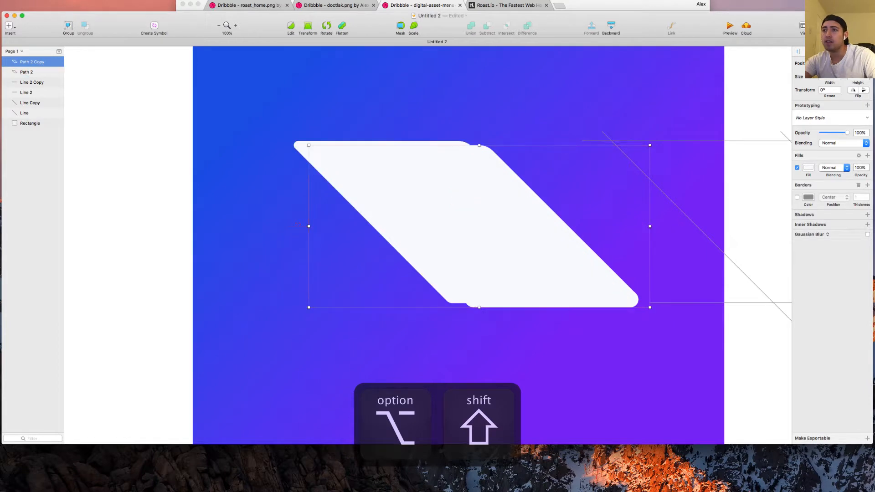
- Fill the copied parallelogram with the light blue-grey D5D9E4
{"action": "left_click", "coordinate": [808, 168]}
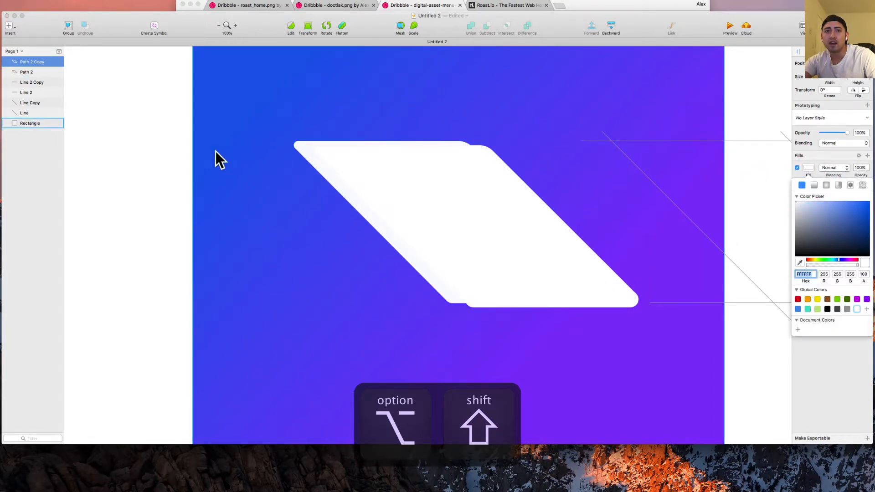
{"action": "left_click", "coordinate": [304, 147]}
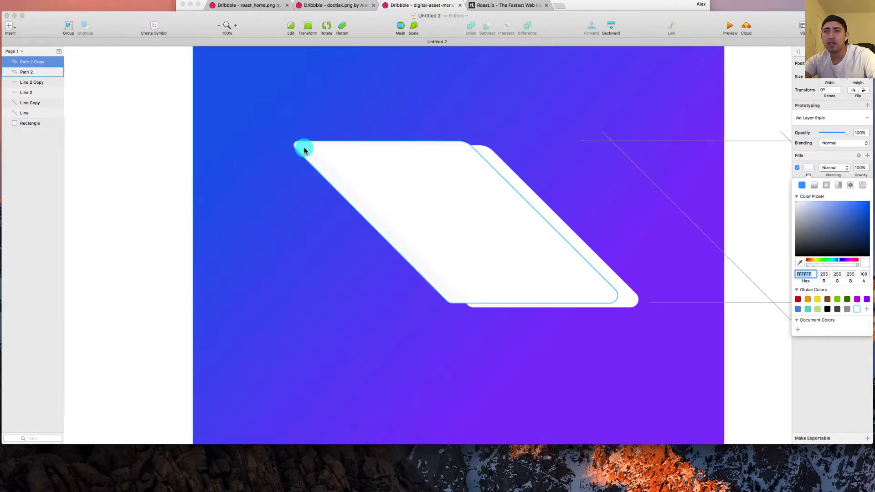
{"action": "left_click", "coordinate": [799, 263]}
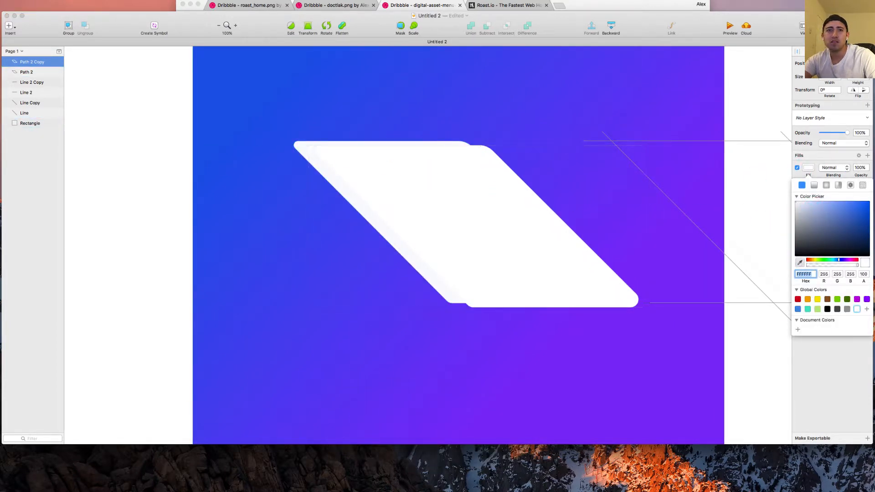
{"action": "left_click", "coordinate": [302, 143]}
{"action": "left_click_drag", "start_coordinate": [798, 205], "coordinate": [800, 208]}
- Scale the grey copy proportionally to 746.65 by 355.07 and move it to X -236, Y 321 over the near-white parallelogram
{"action": "left_click_drag", "start_coordinate": [493, 219], "coordinate": [491, 223]}
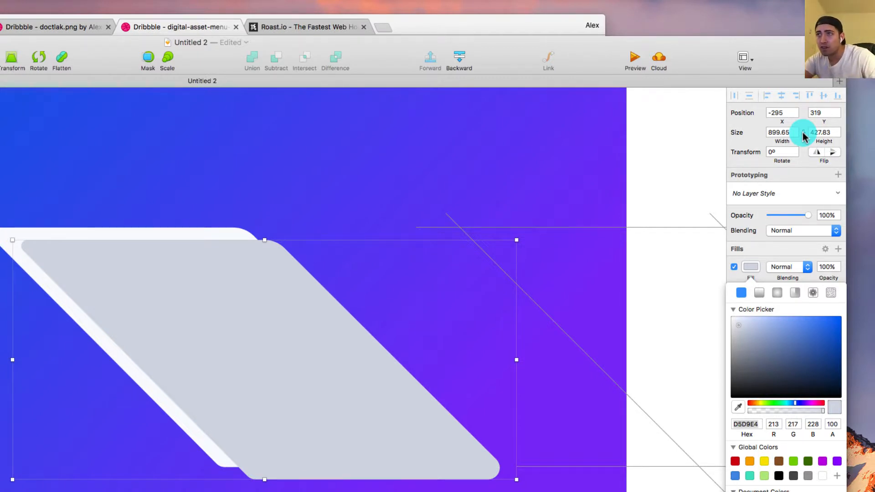
{"action": "left_click_drag", "start_coordinate": [777, 133], "coordinate": [695, 140]}
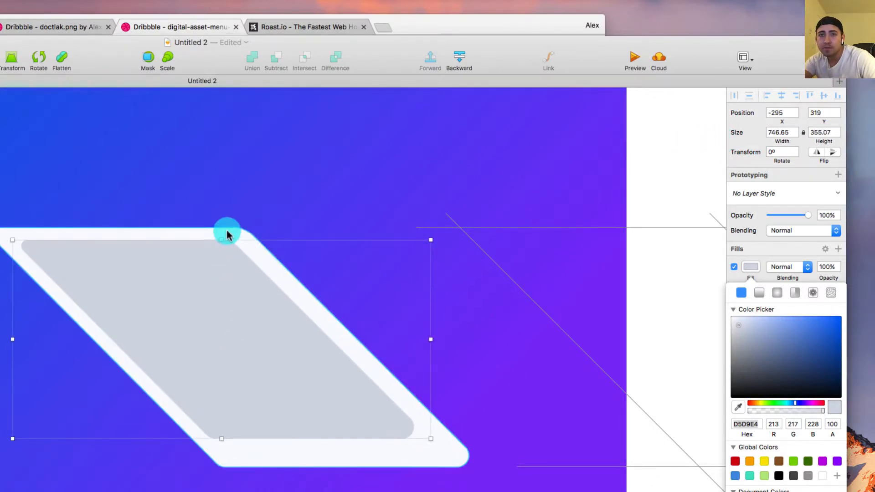
{"action": "left_click_drag", "start_coordinate": [213, 305], "coordinate": [244, 306]}
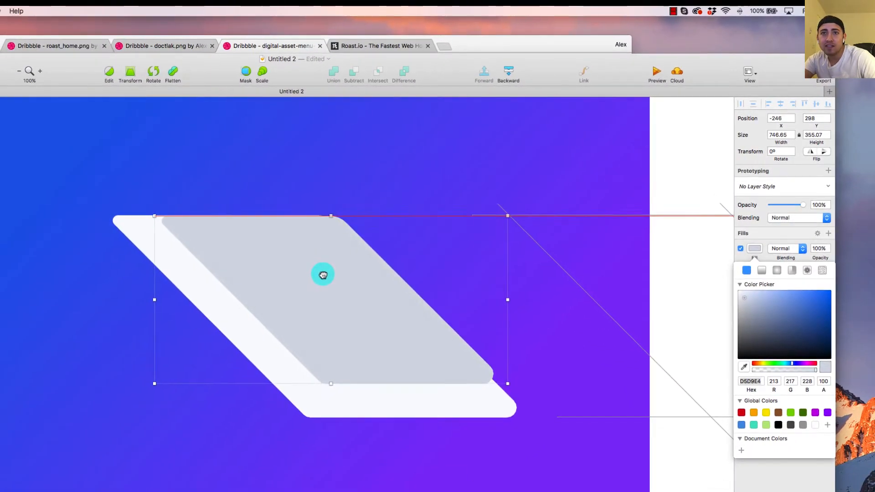
{"action": "left_click_drag", "start_coordinate": [327, 285], "coordinate": [331, 284]}
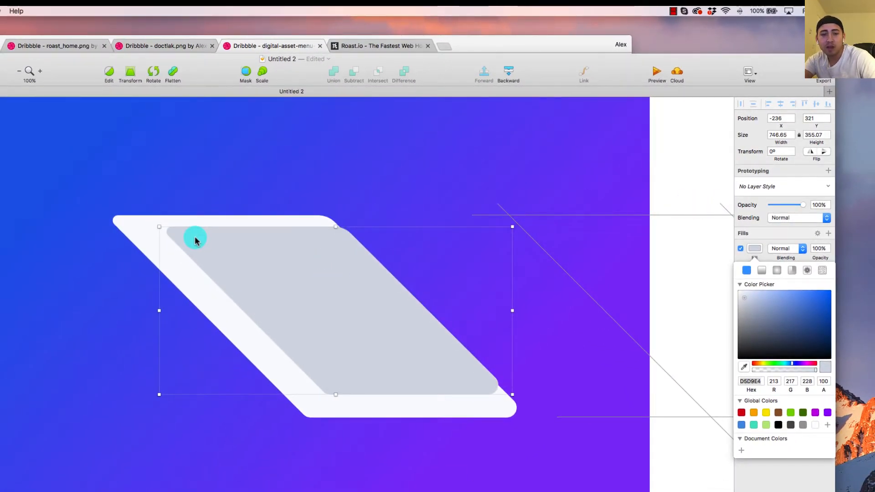
- Select both parallelograms and centre the grey one horizontally within the near-white one
{"action": "key", "text": "shift"}
{"action": "left_click", "coordinate": [173, 220], "text": "shift"}
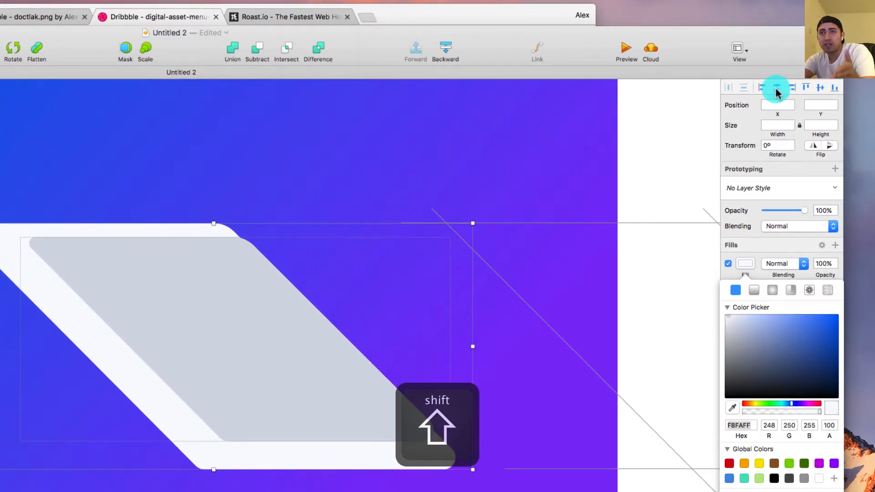
{"action": "left_click", "coordinate": [776, 88]}
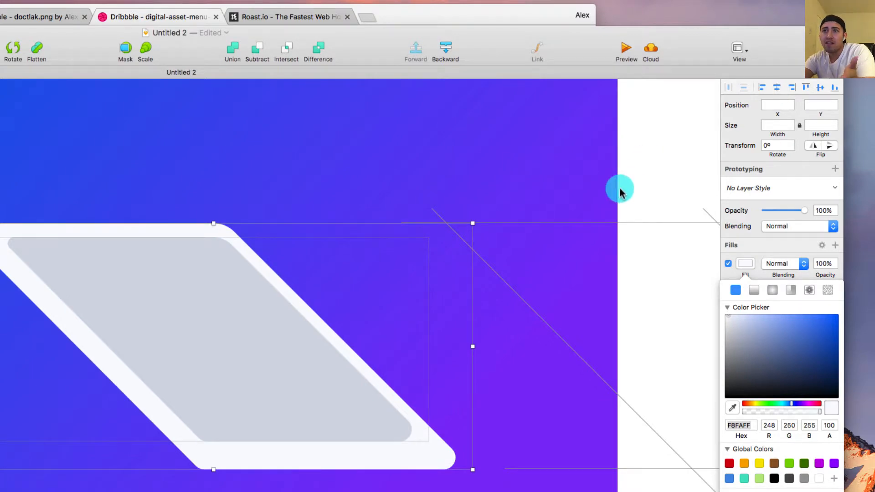
- Nudge the grey parallelogram left to X -288 over the near-white one
{"action": "left_click", "coordinate": [209, 247]}
{"action": "left_click", "coordinate": [188, 309]}
{"action": "left_click", "coordinate": [189, 310]}
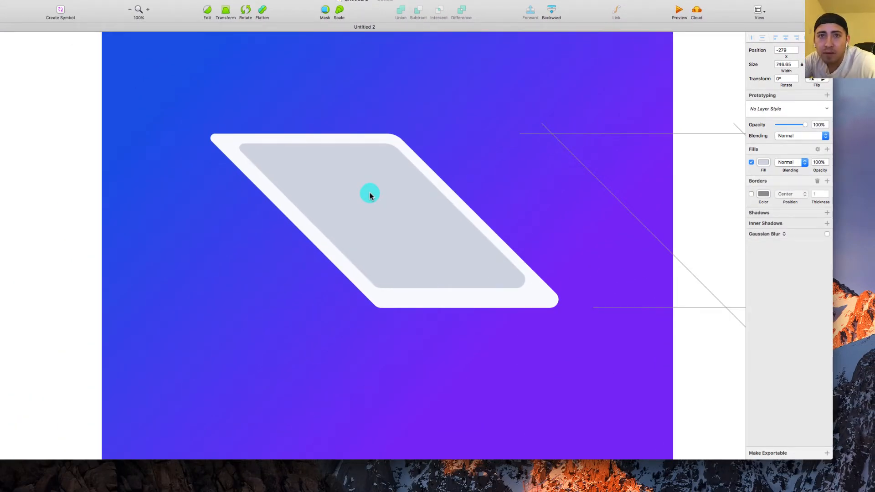
{"action": "key", "text": "Left"}
{"action": "key", "text": "Left"}
{"action": "key", "text": "Left"}
{"action": "key", "text": "Left"}
{"action": "key", "text": "Left"}
{"action": "key", "text": "Left"}
{"action": "key", "text": "Left"}
{"action": "key", "text": "Left"}
{"action": "key", "text": "Left"}
{"action": "key", "text": "Left"}
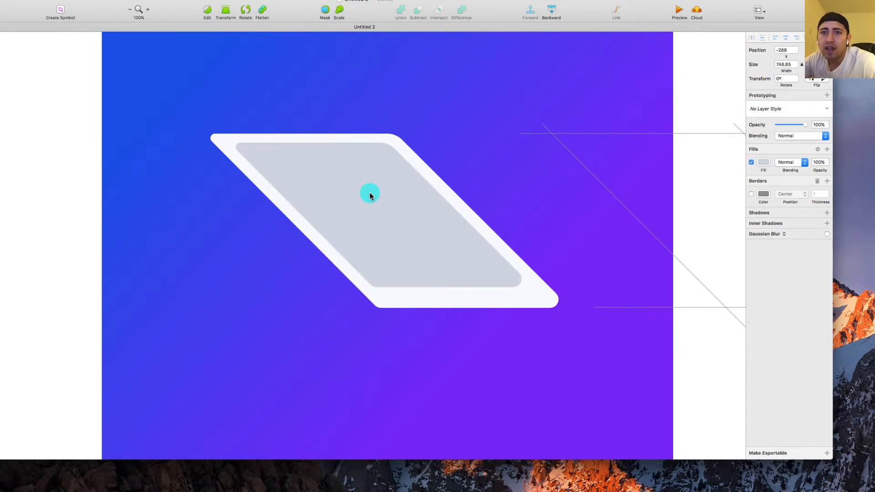
- Examine the construction lines lying beside the near-white parallelogram
{"action": "left_click", "coordinate": [486, 293]}
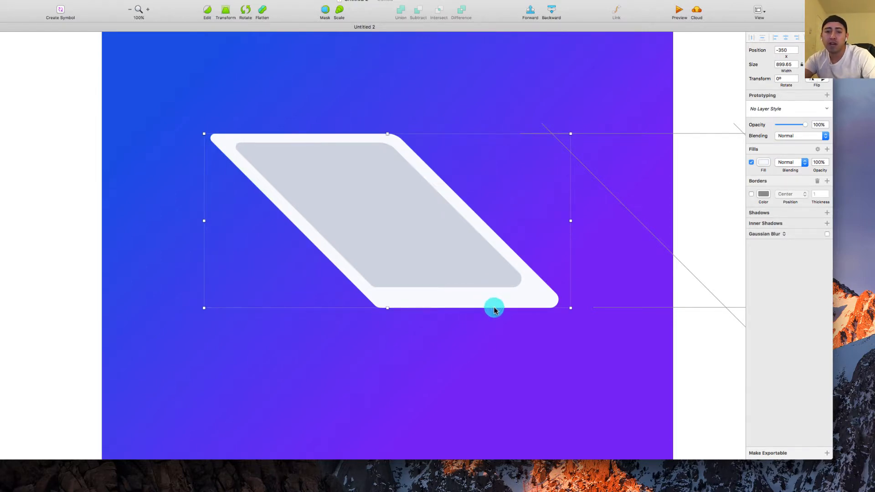
{"action": "scroll", "coordinate": [494, 306], "scroll_direction": "right", "scroll_amount": 10}
{"action": "scroll", "coordinate": [494, 308], "scroll_direction": "right", "scroll_amount": 3}
{"action": "left_click", "coordinate": [494, 107]}
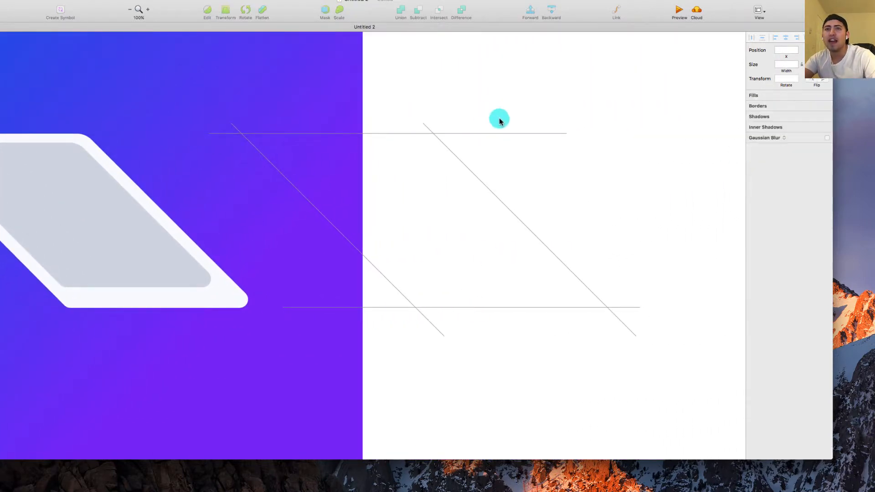
{"action": "scroll", "coordinate": [529, 136], "scroll_direction": "right", "scroll_amount": 2}
{"action": "scroll", "coordinate": [528, 135], "scroll_direction": "left", "scroll_amount": 4}
{"action": "scroll", "coordinate": [528, 137], "scroll_direction": "down", "scroll_amount": 2}
{"action": "scroll", "coordinate": [529, 137], "scroll_direction": "left", "scroll_amount": 2}
{"action": "scroll", "coordinate": [527, 137], "scroll_direction": "right", "scroll_amount": 4}
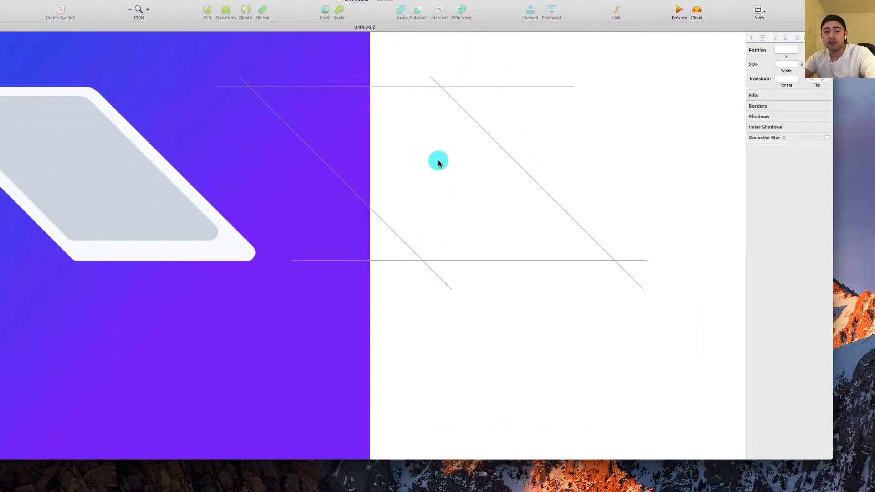
{"action": "scroll", "coordinate": [436, 160], "scroll_direction": "down", "scroll_amount": 2}
{"action": "scroll", "coordinate": [103, 215], "scroll_direction": "left", "scroll_amount": 5}
{"action": "scroll", "coordinate": [289, 203], "scroll_direction": "up", "scroll_amount": 5}
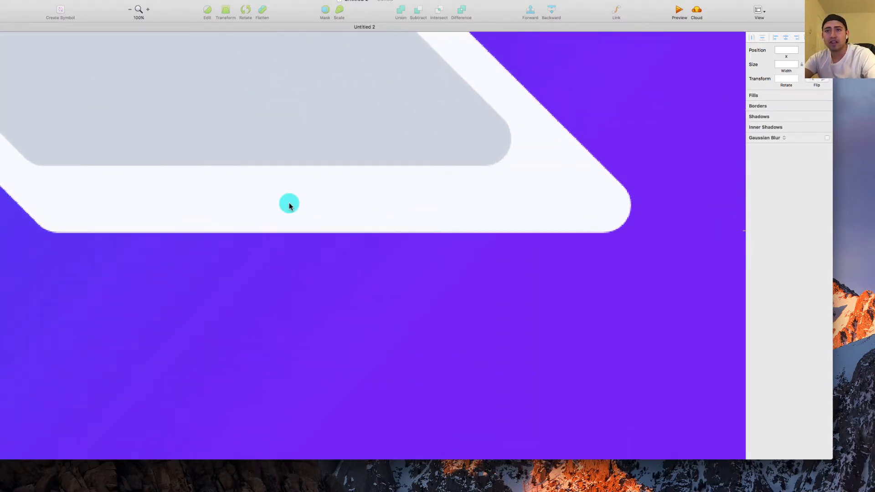
{"action": "key", "text": "o"}
{"action": "left_click_drag", "start_coordinate": [256, 160], "coordinate": [325, 224]}
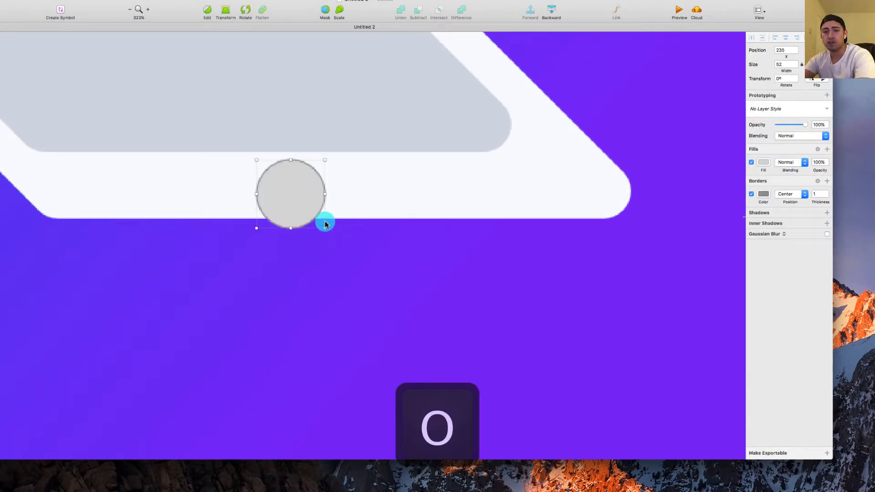
{"action": "key", "text": "Delete"}
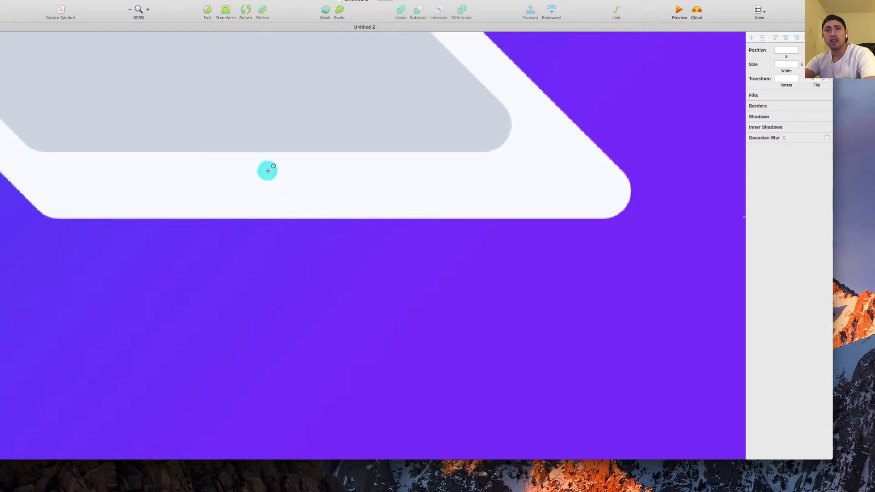
- Draw a home-button ellipse about 45 by 33 in the near-white strip below the grey parallelogram
{"action": "scroll", "coordinate": [268, 170], "scroll_direction": "up", "scroll_amount": 3}
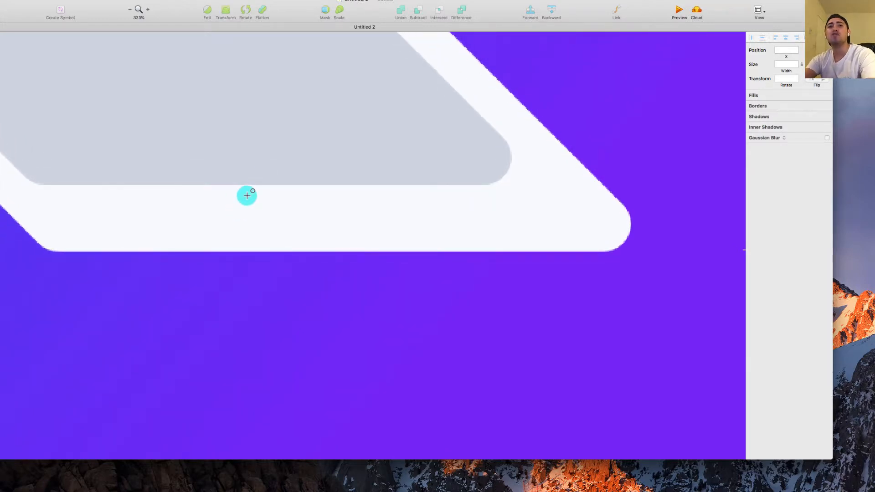
{"action": "key", "text": "o"}
{"action": "left_click_drag", "start_coordinate": [247, 196], "coordinate": [306, 236]}
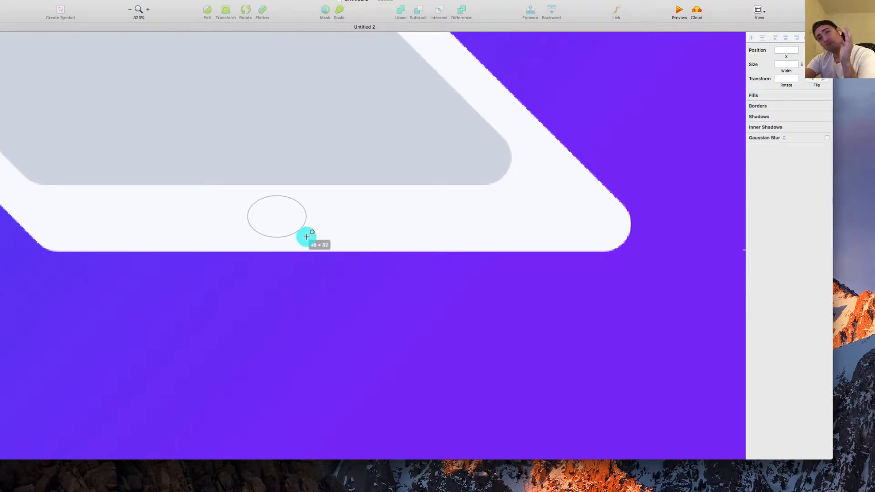
{"action": "left_click_drag", "start_coordinate": [306, 236], "coordinate": [305, 236]}
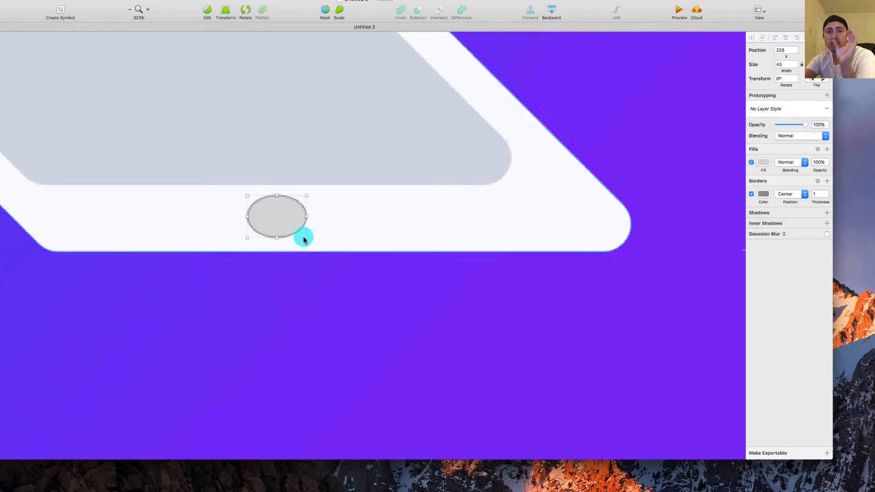
- Remove the ellipse's border and fill it with a lighter tint of the background's purple, AE7CFF
{"action": "left_click", "coordinate": [131, 11]}
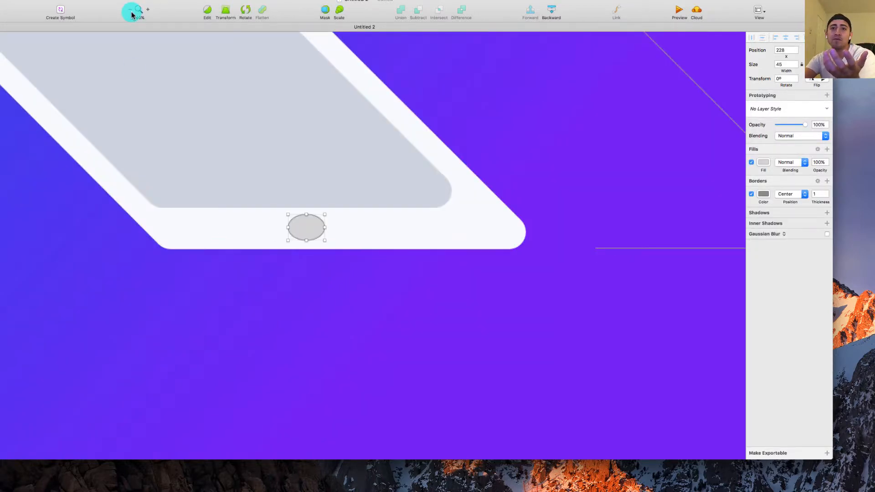
{"action": "left_click", "coordinate": [131, 10]}
{"action": "left_click", "coordinate": [751, 195]}
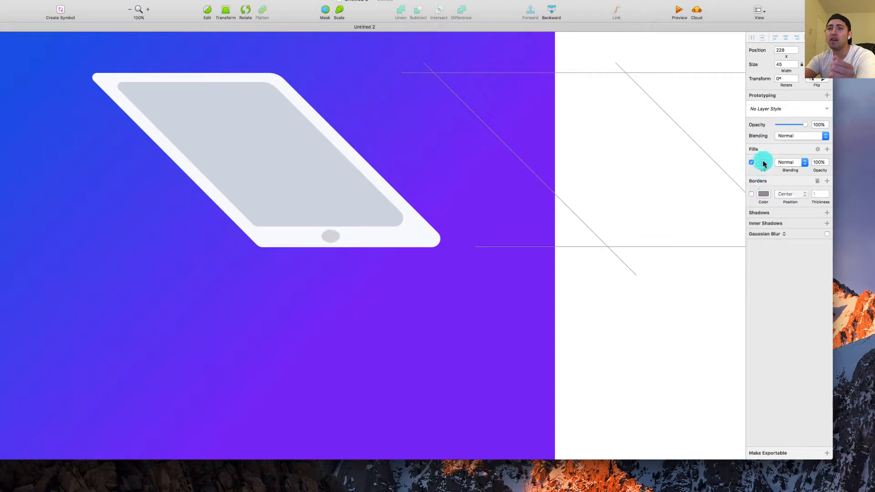
{"action": "left_click", "coordinate": [763, 162]}
{"action": "left_click", "coordinate": [754, 264]}
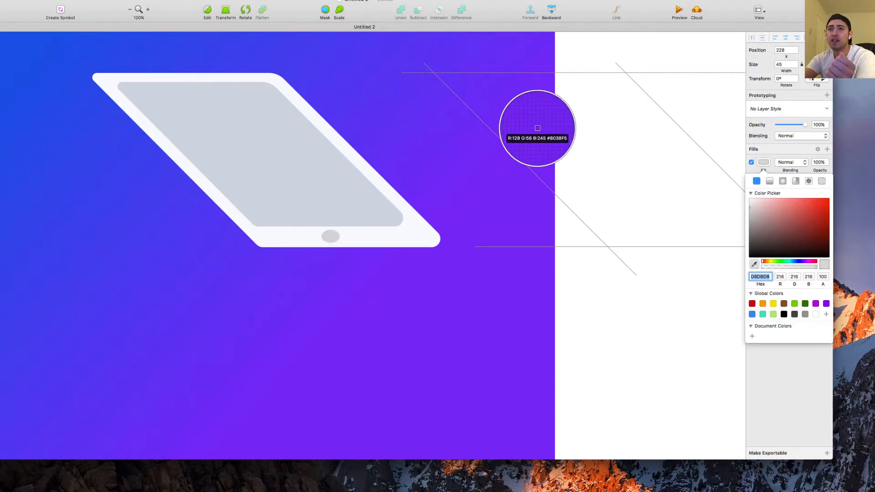
{"action": "left_click", "coordinate": [538, 129]}
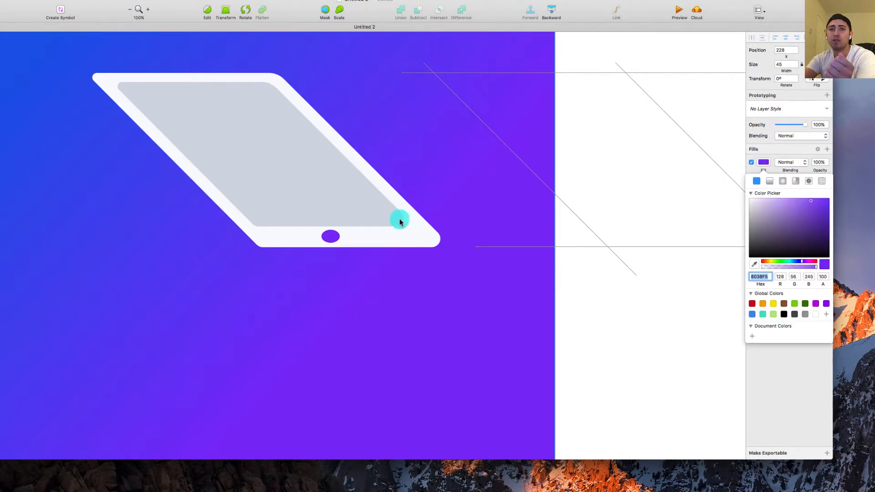
{"action": "left_click", "coordinate": [791, 198]}
- Move the purple ellipse right to X 239 and skew its top edge slightly to the right with Transform
{"action": "left_click_drag", "start_coordinate": [333, 238], "coordinate": [335, 237]}
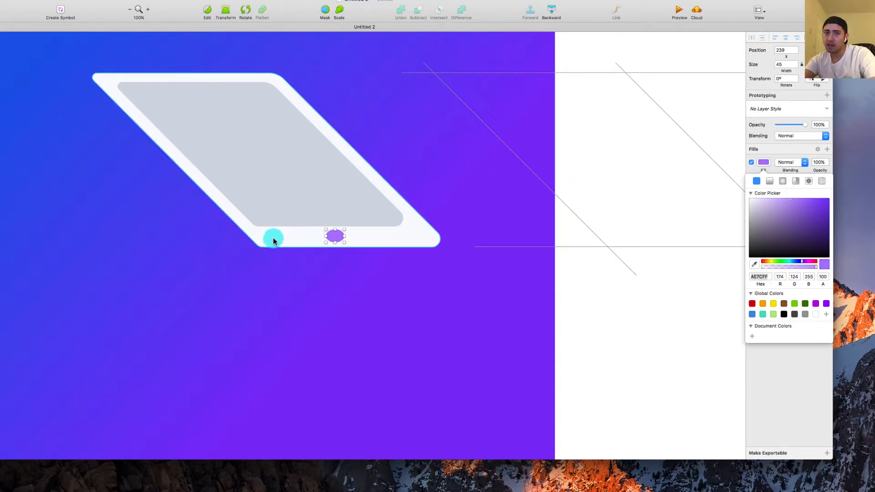
{"action": "scroll", "coordinate": [329, 233], "scroll_direction": "up", "scroll_amount": 5}
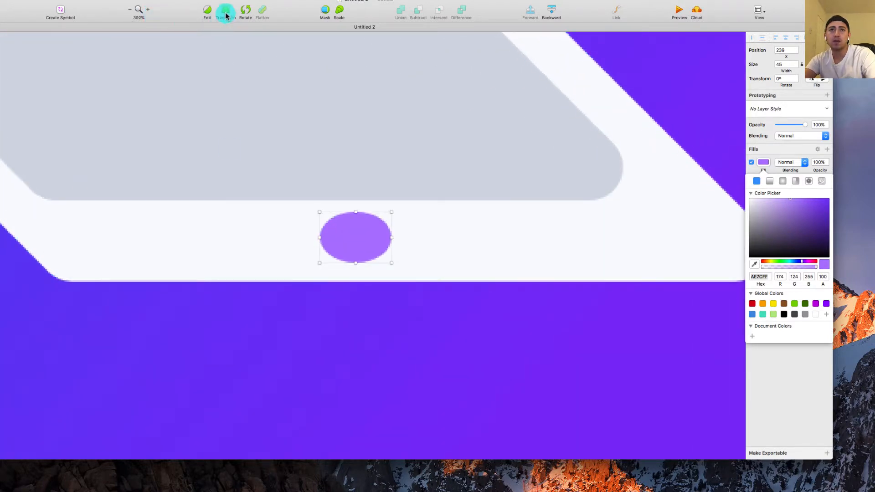
{"action": "left_click", "coordinate": [227, 14]}
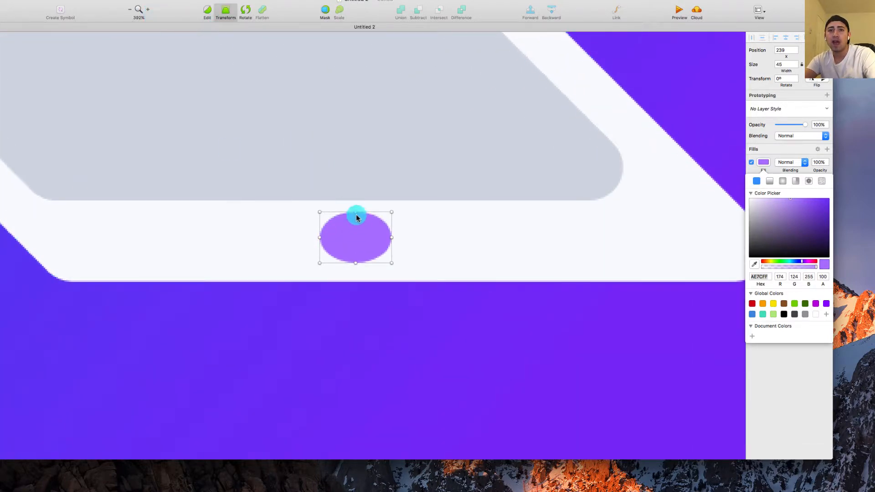
{"action": "key", "text": "shift"}
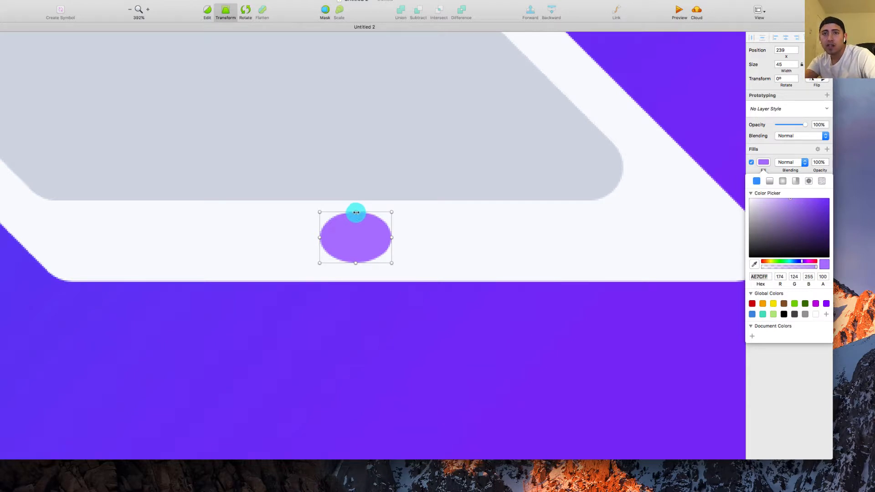
{"action": "left_click_drag", "start_coordinate": [356, 211], "coordinate": [364, 212]}
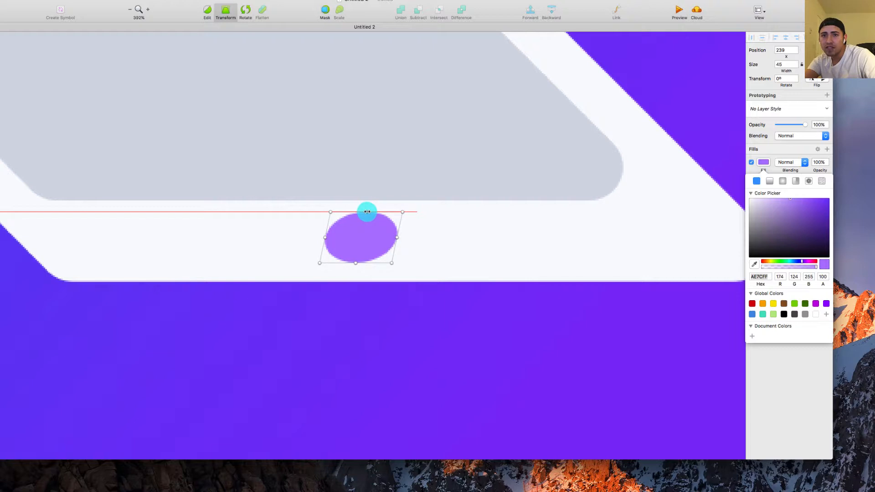
{"action": "left_click_drag", "start_coordinate": [368, 212], "coordinate": [369, 212]}
{"action": "left_click", "coordinate": [132, 9]}
{"action": "left_click", "coordinate": [69, 60]}
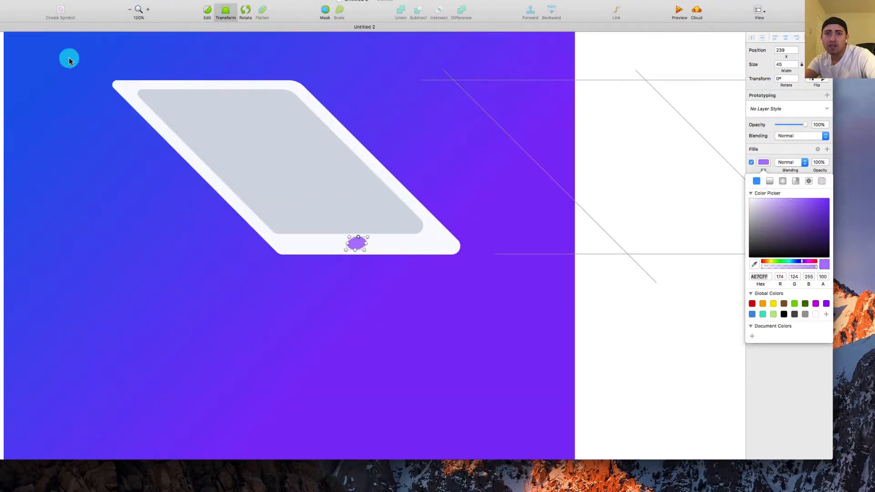
{"action": "key", "text": "Escape"}
{"action": "key", "text": "Escape"}
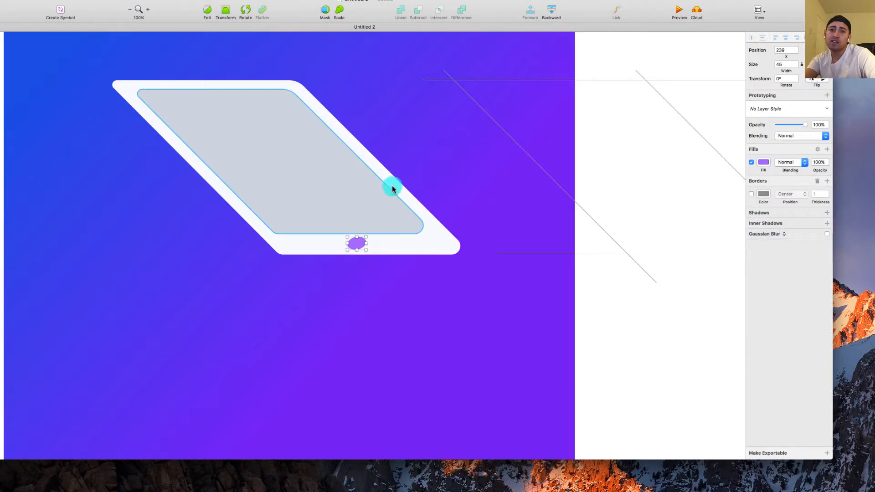
{"action": "left_click", "coordinate": [600, 336]}
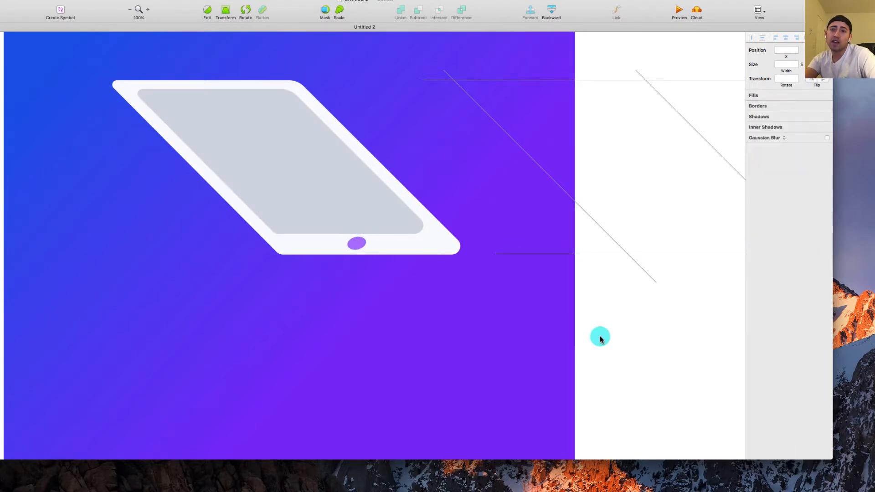
{"action": "left_click", "coordinate": [356, 245]}
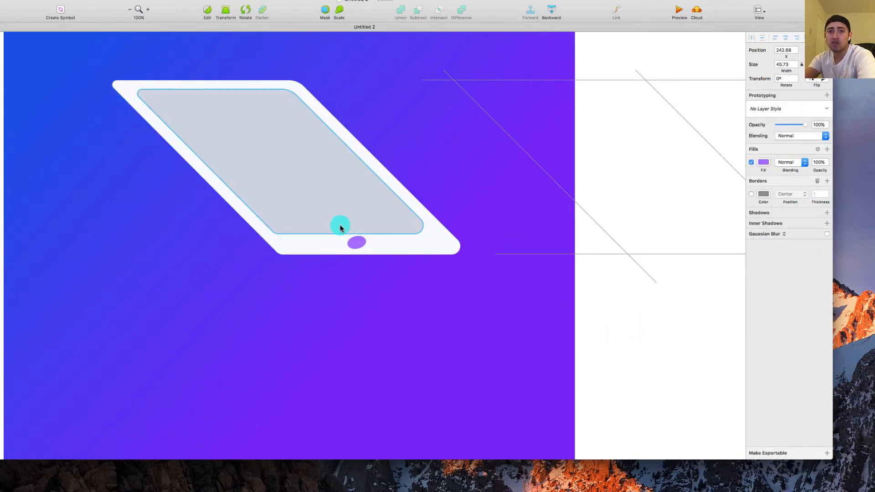
- Set the near-white parallelogram's lower-left corner radius to 56 and its lower-right corner radius to 29
{"action": "double_click", "coordinate": [340, 227]}
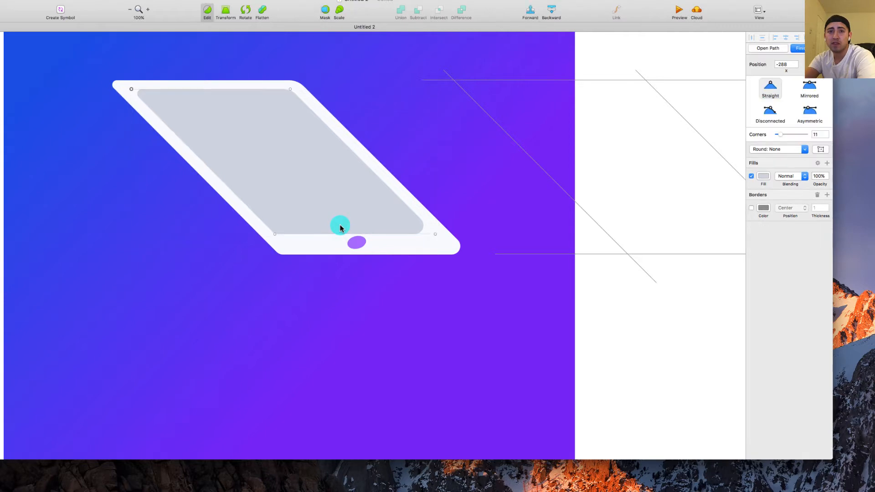
{"action": "double_click", "coordinate": [274, 245]}
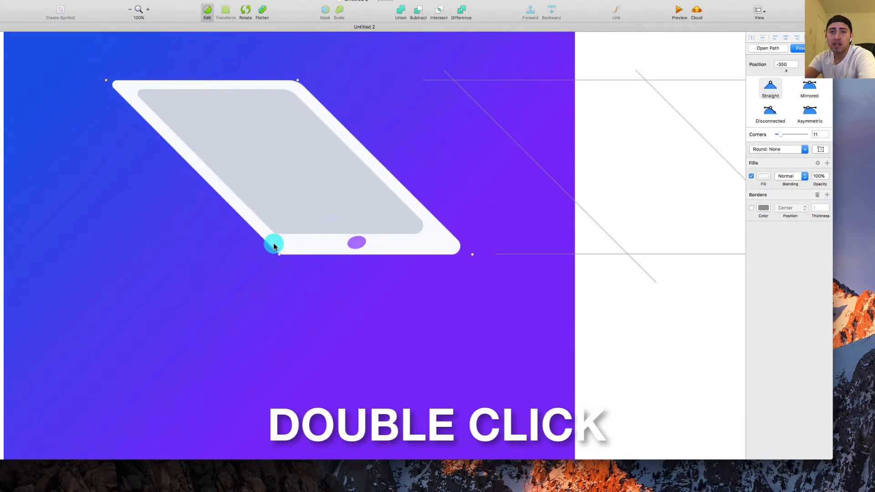
{"action": "left_click", "coordinate": [279, 253]}
{"action": "left_click", "coordinate": [782, 136]}
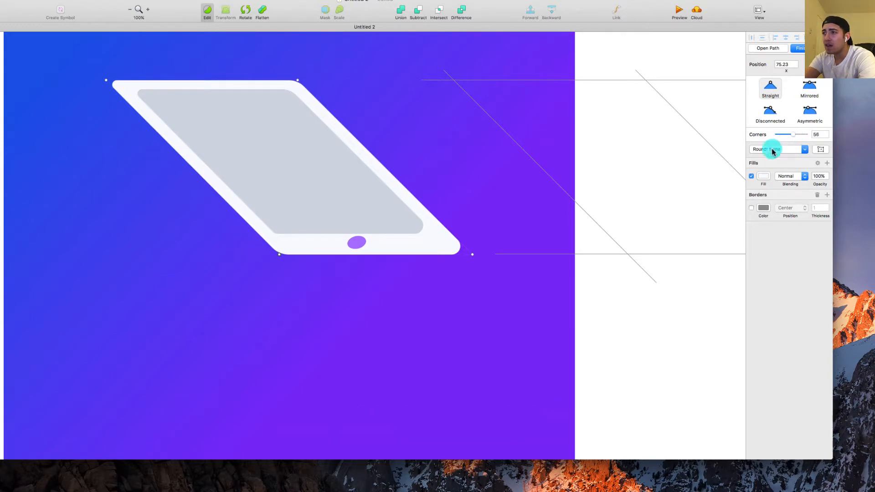
{"action": "left_click", "coordinate": [471, 254]}
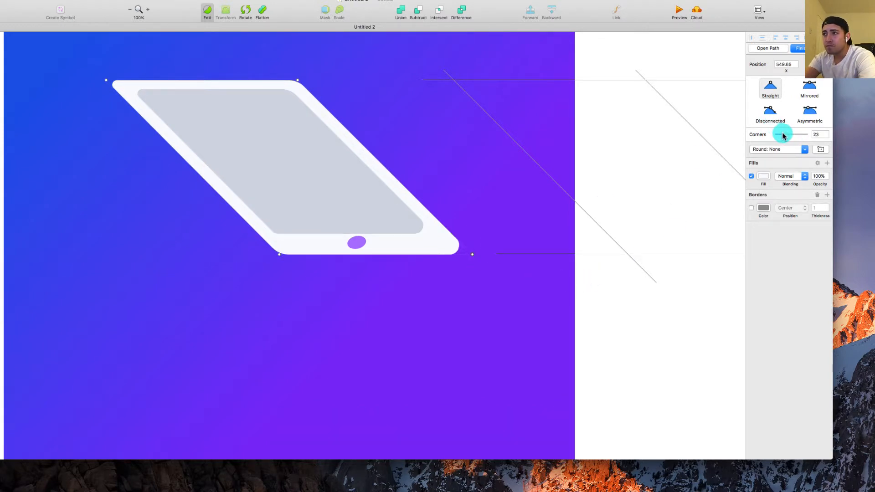
- Adjust the near-white parallelogram's upper-right corner radius and round its upper-left corner more
{"action": "left_click", "coordinate": [297, 80]}
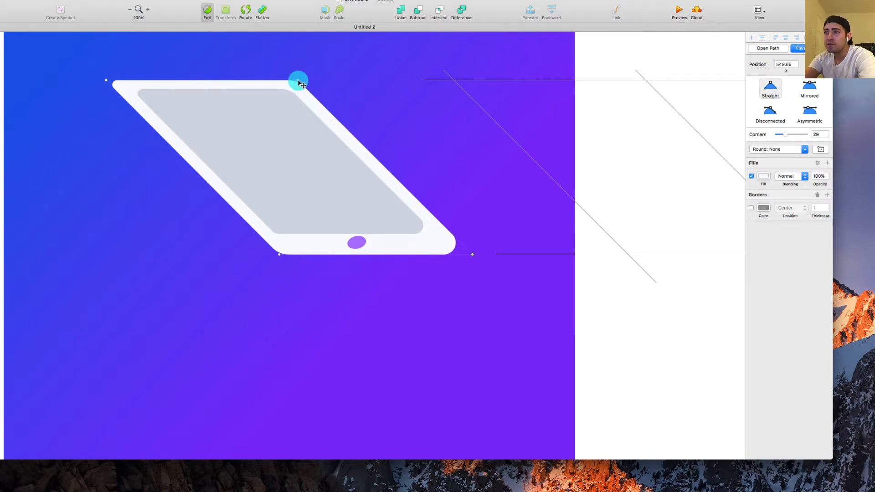
{"action": "left_click_drag", "start_coordinate": [788, 135], "coordinate": [801, 141]}
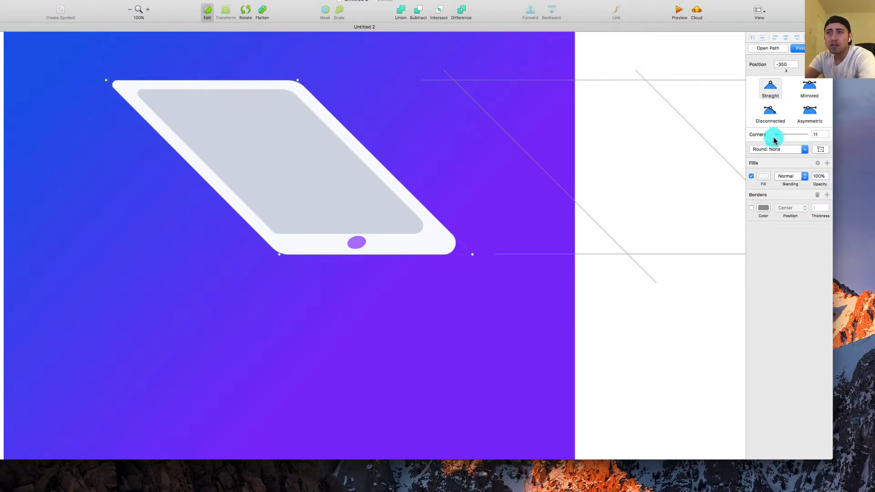
{"action": "left_click", "coordinate": [625, 78]}
{"action": "left_click", "coordinate": [573, 60]}
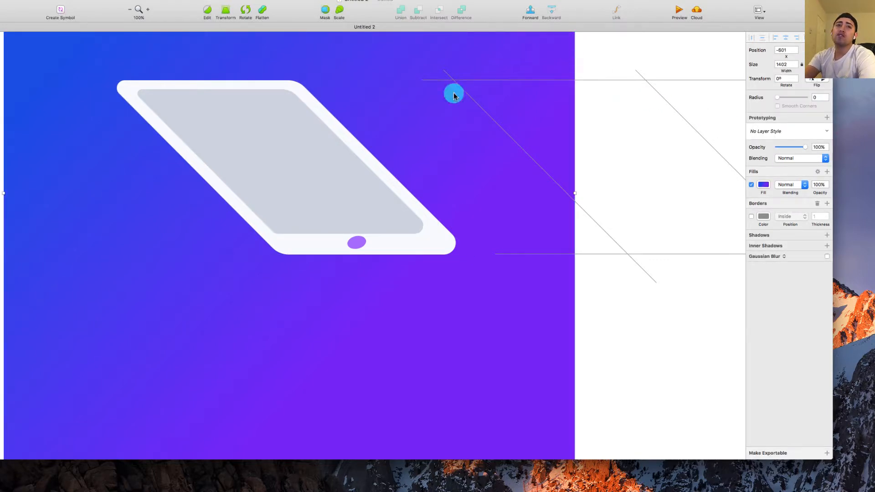
- Set the radius of all four corners of the grey parallelogram to 0
{"action": "double_click", "coordinate": [287, 113]}
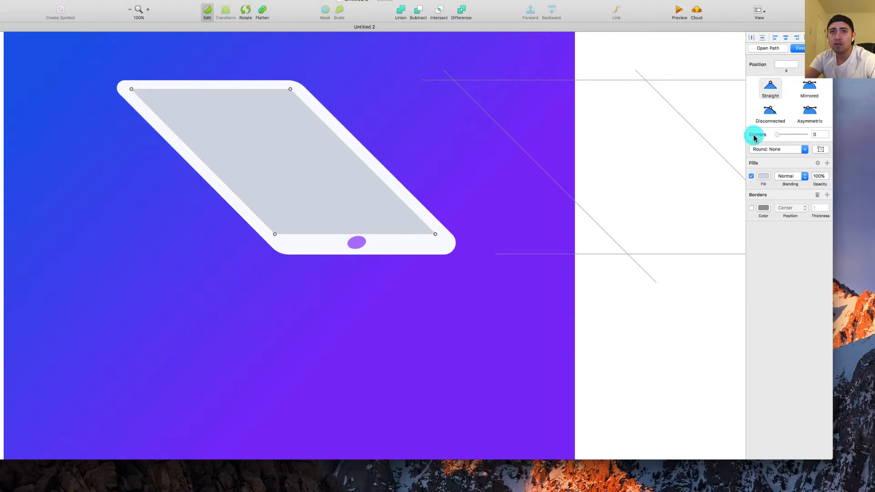
{"action": "left_click", "coordinate": [627, 129]}
{"action": "left_click", "coordinate": [627, 130]}
{"action": "scroll", "coordinate": [624, 119], "scroll_direction": "up", "scroll_amount": 2}
{"action": "scroll", "coordinate": [593, 137], "scroll_direction": "down", "scroll_amount": 3}
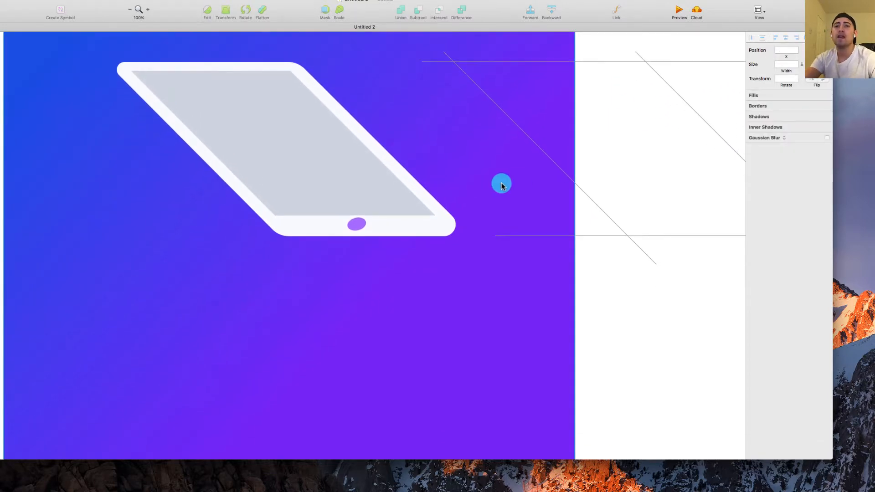
- Select the grey parallelogram of the phone screen and open its corner points for editing
{"action": "double_click", "coordinate": [363, 211]}
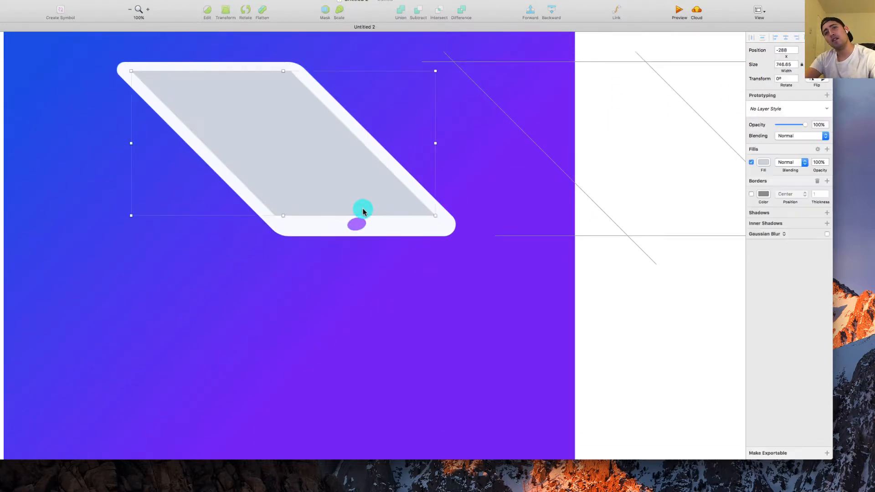
{"action": "left_click", "coordinate": [463, 211]}
{"action": "left_click", "coordinate": [463, 211]}
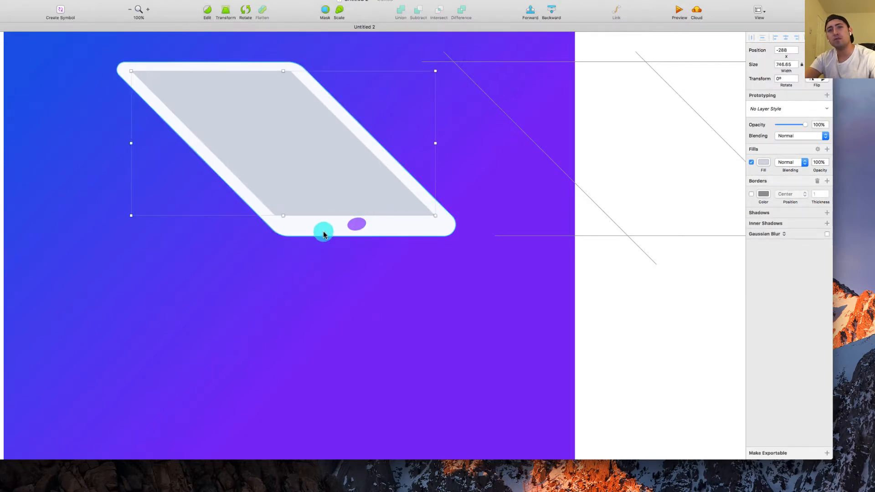
{"action": "double_click", "coordinate": [287, 206]}
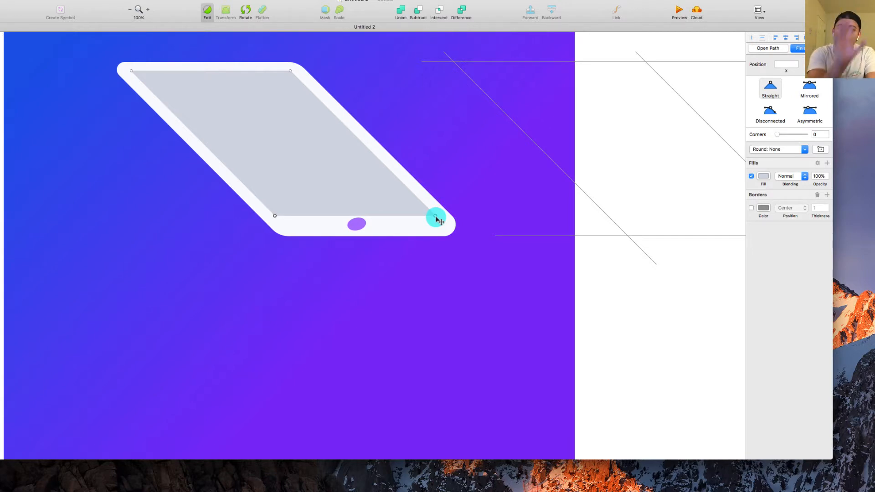
{"action": "key", "text": "shift+Up"}
{"action": "key", "text": "shift+Up"}
{"action": "key", "text": "shift+Up"}
{"action": "key", "text": "shift+Up"}
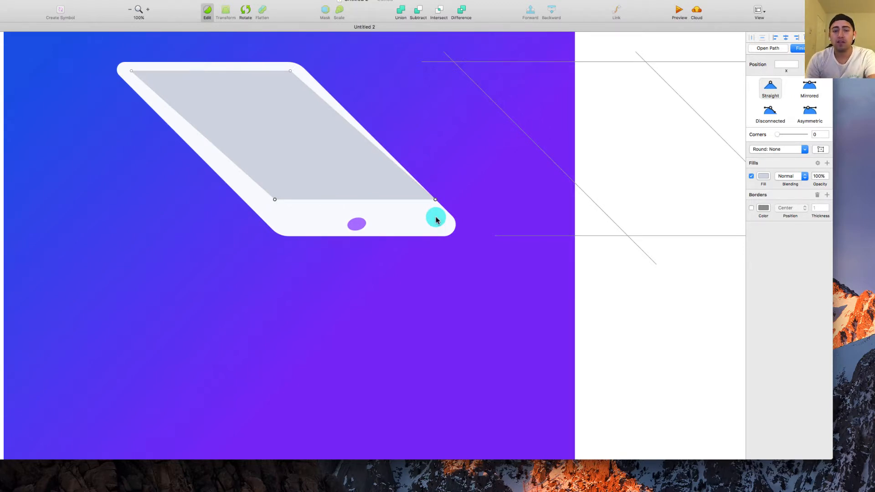
{"action": "key", "text": "super+z"}
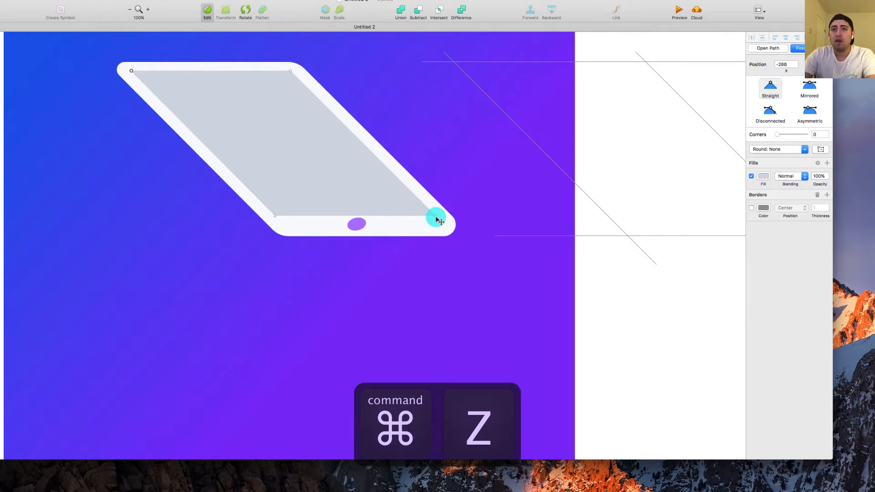
- Move the grey parallelogram's two lower corner points up and left by equal amounts, keeping its sides parallel to the phone body, and finish editing
{"action": "left_click", "coordinate": [434, 216]}
{"action": "left_click", "coordinate": [273, 222], "text": "shift"}
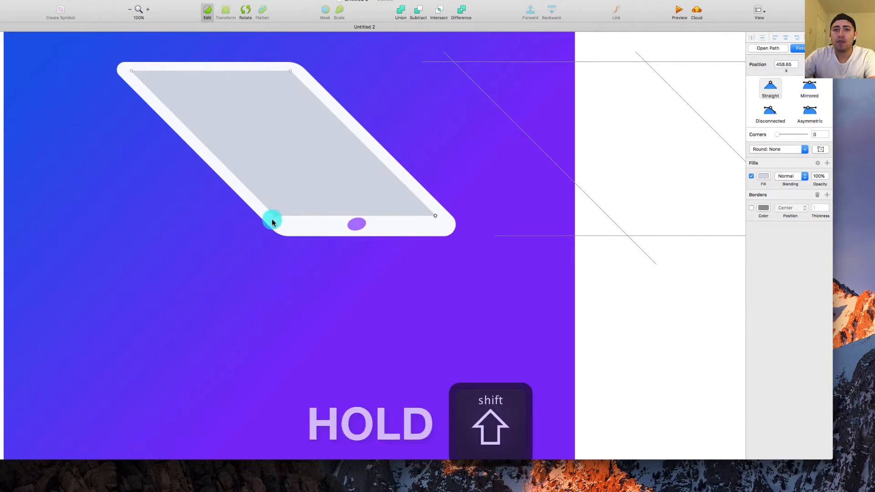
{"action": "key", "text": "shift+Up"}
{"action": "key", "text": "shift+Up"}
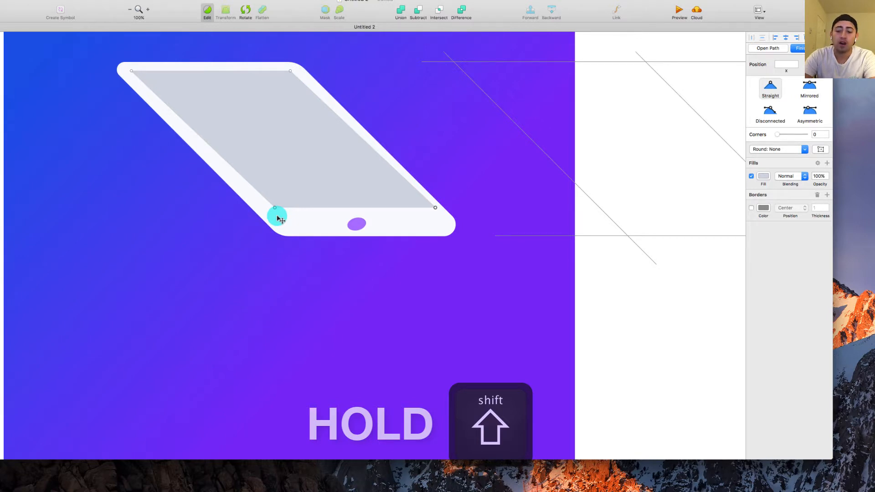
{"action": "key", "text": "shift+Left"}
{"action": "key", "text": "shift+Left"}
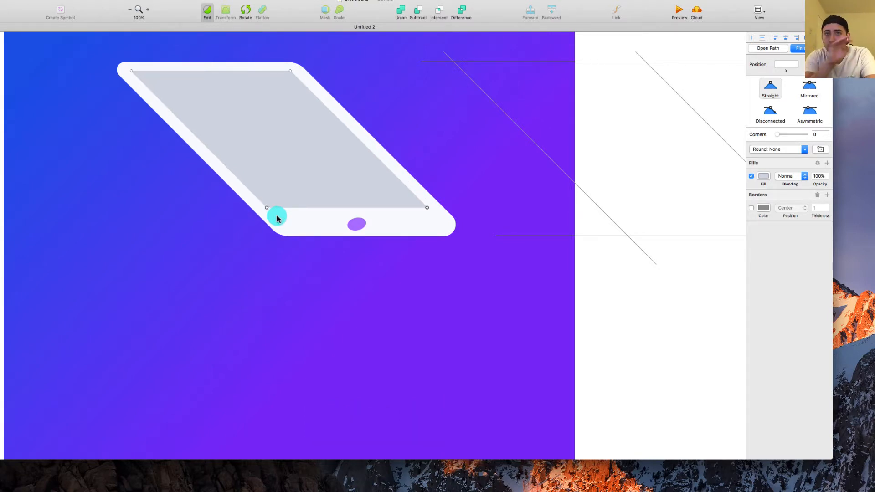
{"action": "left_click", "coordinate": [724, 350]}
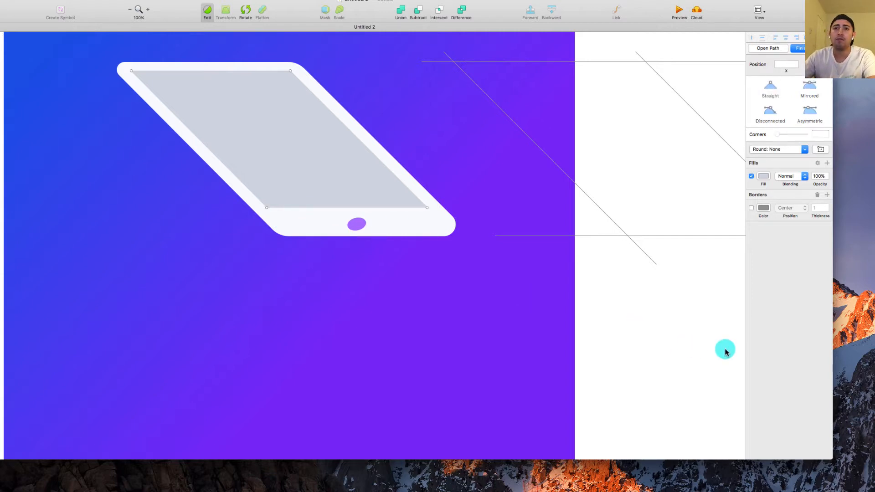
{"action": "left_click", "coordinate": [725, 352]}
{"action": "left_click", "coordinate": [723, 351]}
- Move the purple home button slightly up and right to X 250 and skew its top edge to the left with Transform
{"action": "scroll", "coordinate": [371, 213], "scroll_direction": "up", "scroll_amount": 5}
{"action": "scroll", "coordinate": [355, 232], "scroll_direction": "up", "scroll_amount": 3}
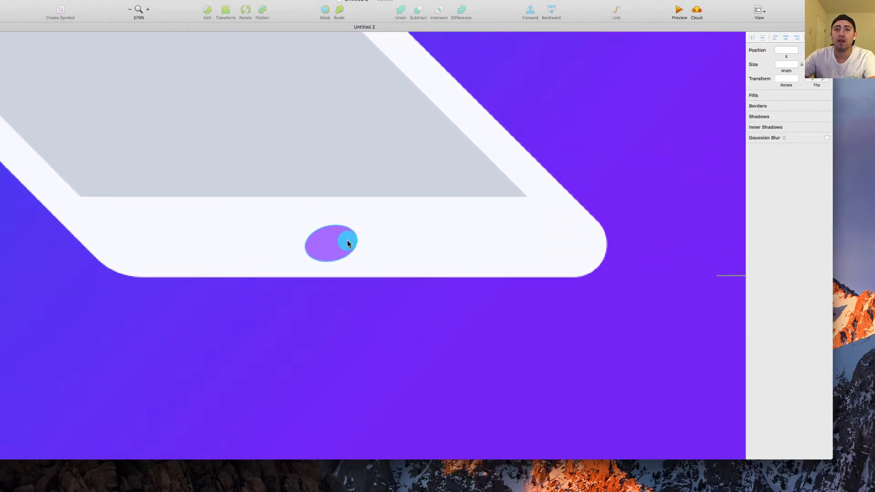
{"action": "left_click", "coordinate": [348, 237]}
{"action": "left_click", "coordinate": [226, 13]}
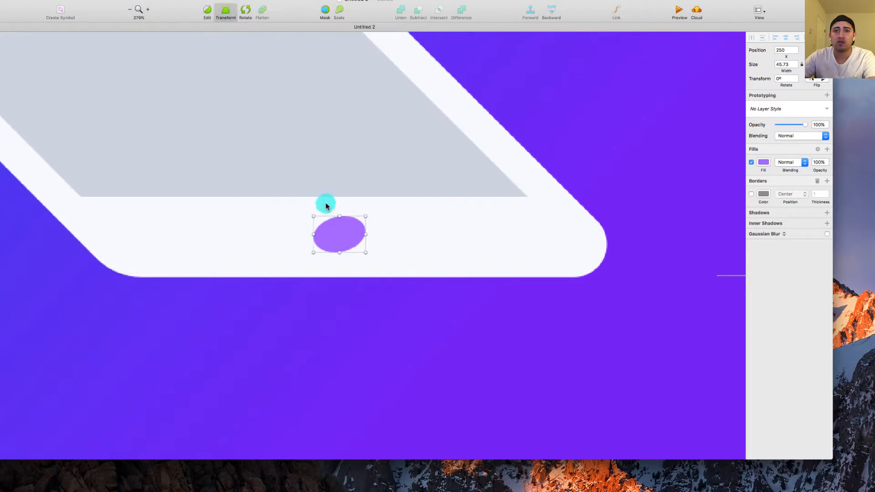
{"action": "left_click_drag", "start_coordinate": [340, 216], "coordinate": [314, 219]}
{"action": "key", "text": "Return"}
{"action": "key", "text": "super+0"}
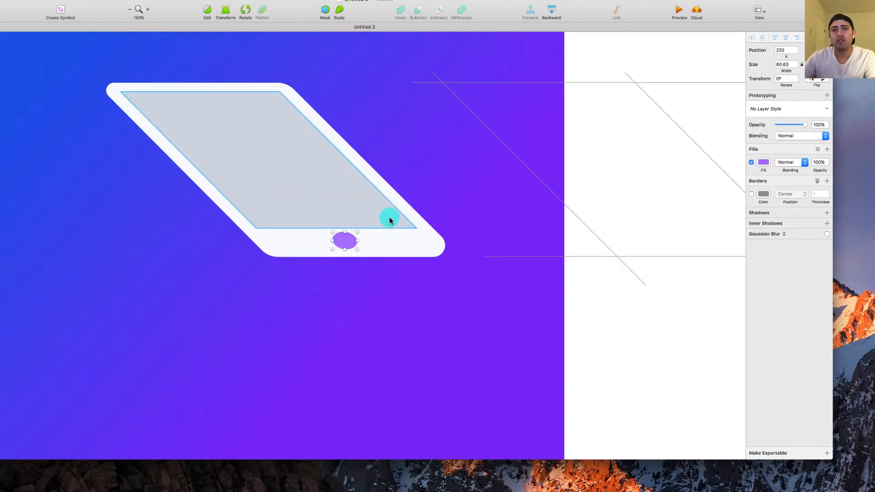
- Add a shadow to the near-white phone body with X -8, Y 16, blur 0 and spread 0
{"action": "left_click", "coordinate": [629, 336]}
{"action": "left_click", "coordinate": [296, 216]}
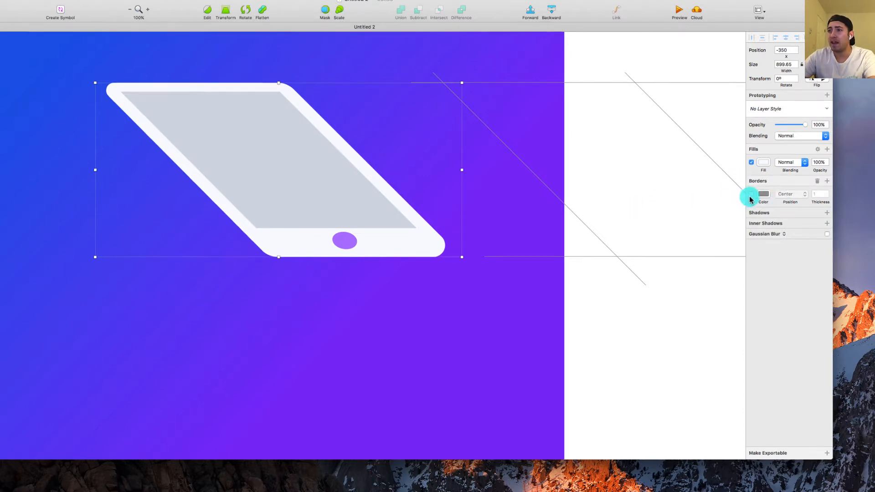
{"action": "left_click", "coordinate": [858, 207]}
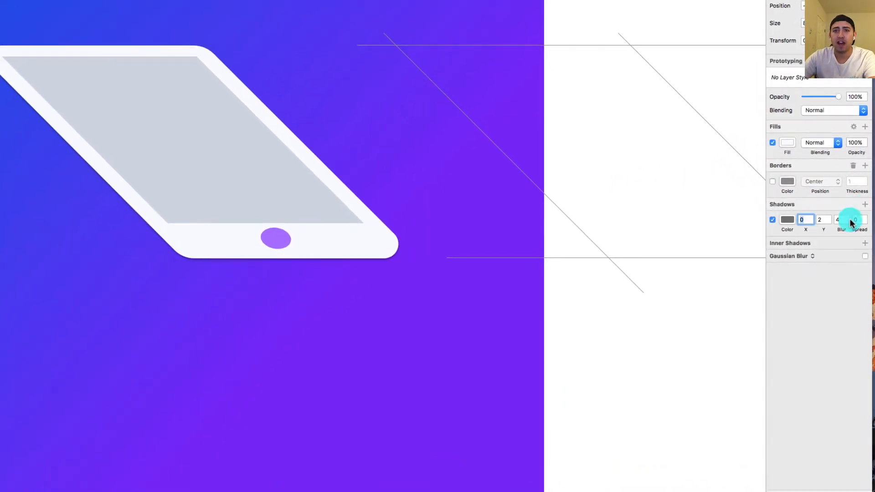
{"action": "mouse_move", "coordinate": [825, 229]}
{"action": "left_mouse_down"}
{"action": "mouse_move", "coordinate": [837, 229]}
{"action": "mouse_move", "coordinate": [804, 229]}
{"action": "mouse_move", "coordinate": [819, 234]}
{"action": "left_mouse_up"}
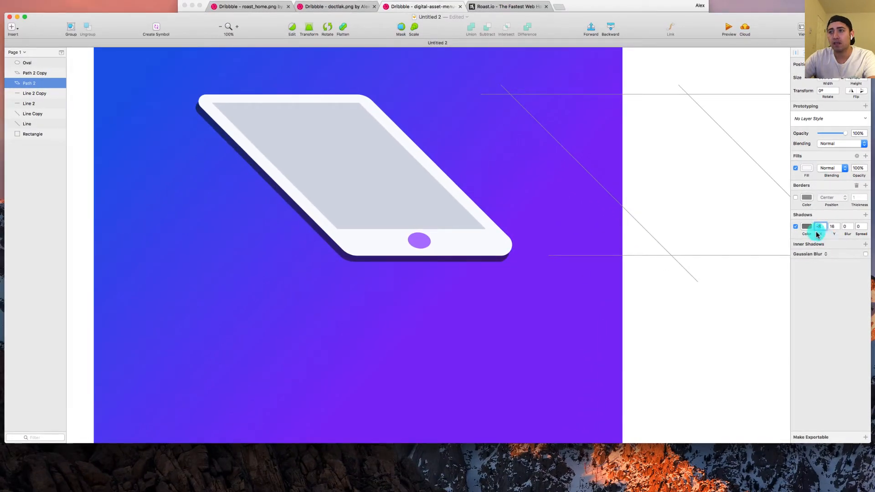
- Set the phone body's shadow to a dark purple sampled from its own shadow edge and lower the colour's opacity
{"action": "left_click", "coordinate": [809, 233]}
{"action": "left_click", "coordinate": [808, 294]}
{"action": "left_click", "coordinate": [798, 321]}
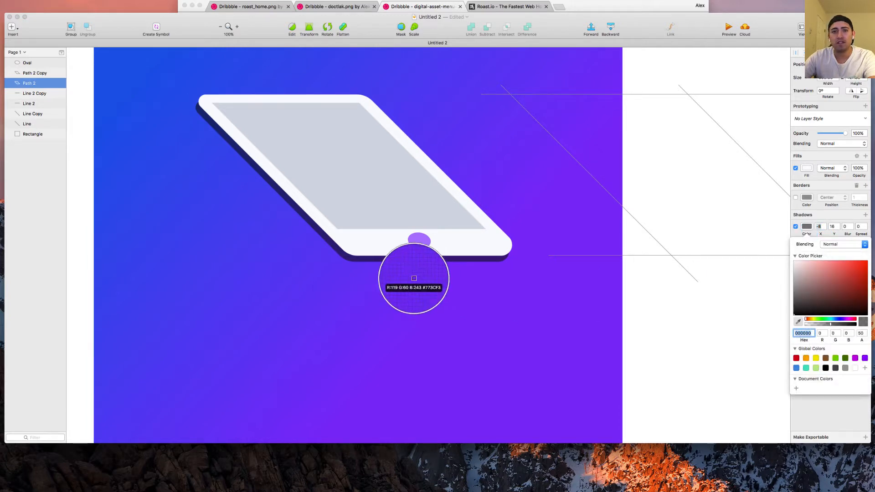
{"action": "left_click", "coordinate": [338, 266]}
{"action": "left_click", "coordinate": [846, 293]}
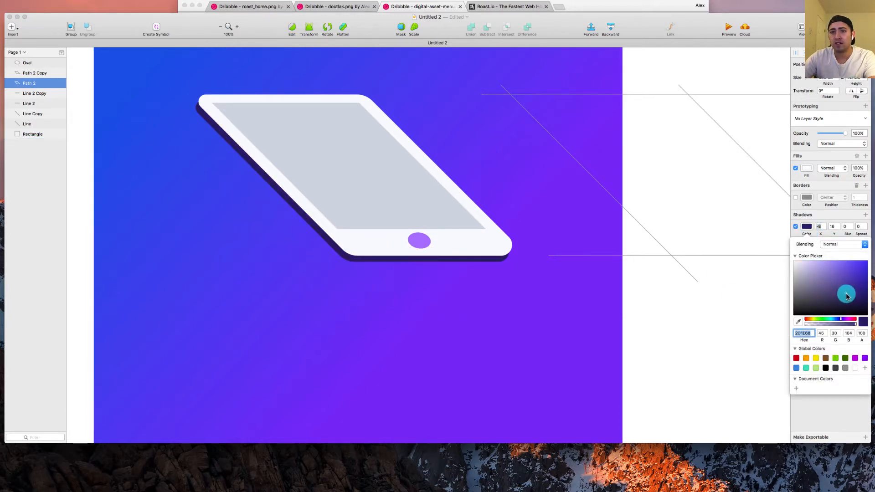
{"action": "left_click", "coordinate": [834, 325]}
{"action": "left_click", "coordinate": [660, 326]}
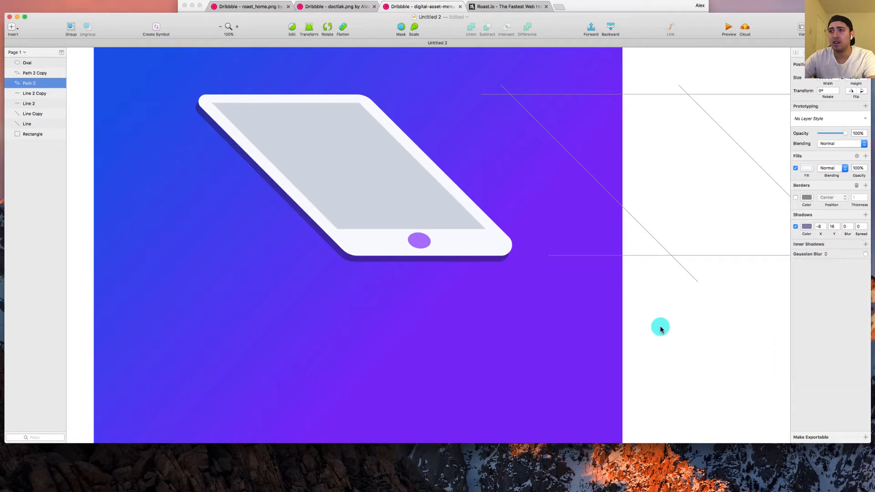
- Change the fill of the phone's grey screen to a pale lavender blue
{"action": "scroll", "coordinate": [311, 196], "scroll_direction": "up", "scroll_amount": 2}
{"action": "left_click", "coordinate": [311, 196]}
{"action": "left_click", "coordinate": [805, 168]}
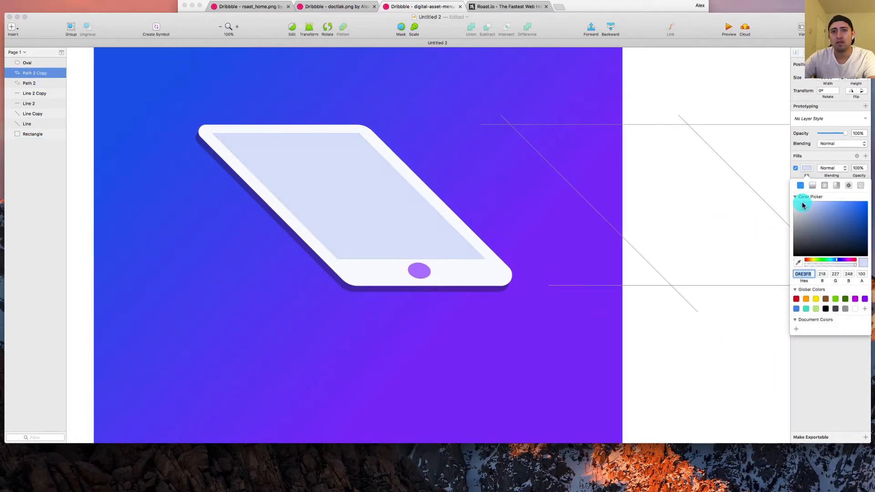
- Select the four grey construction lines beside the phone and delete them
{"action": "left_click", "coordinate": [669, 124]}
{"action": "left_click", "coordinate": [699, 133], "text": "shift"}
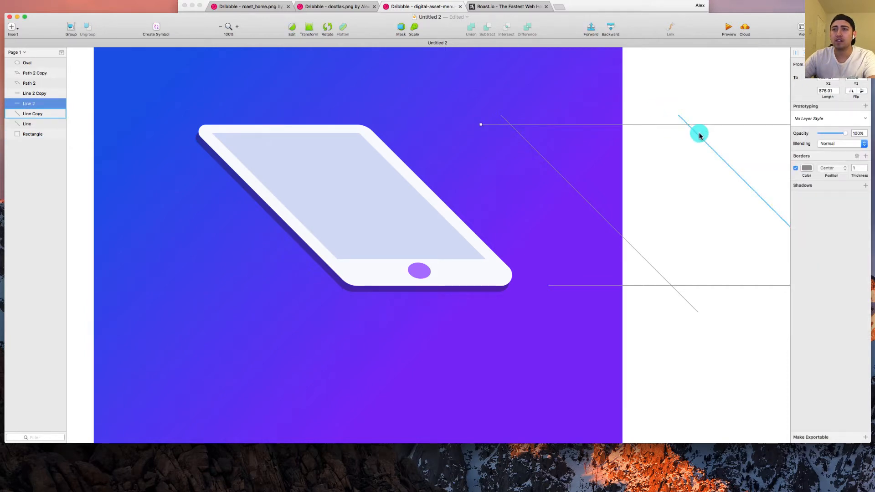
{"action": "left_click", "coordinate": [615, 242], "text": "shift"}
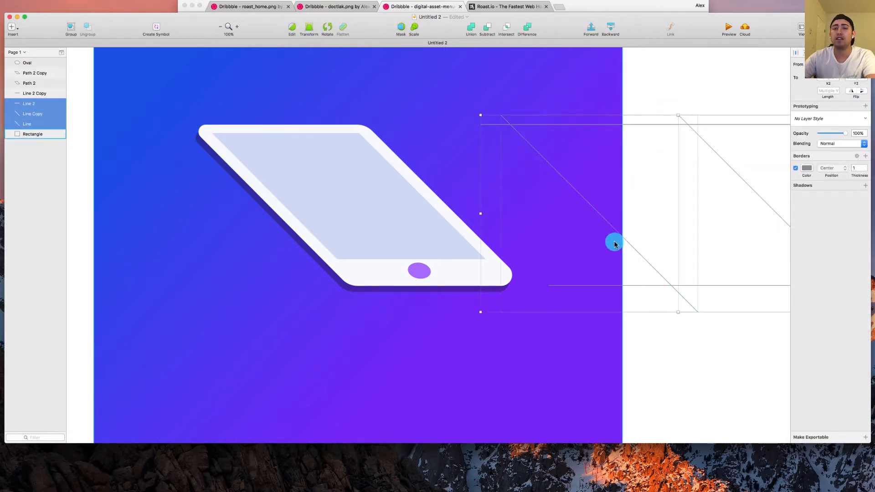
{"action": "left_click", "coordinate": [603, 286], "text": "shift"}
{"action": "left_click_drag", "start_coordinate": [602, 286], "coordinate": [5, 255]}
{"action": "key", "text": "super+minus"}
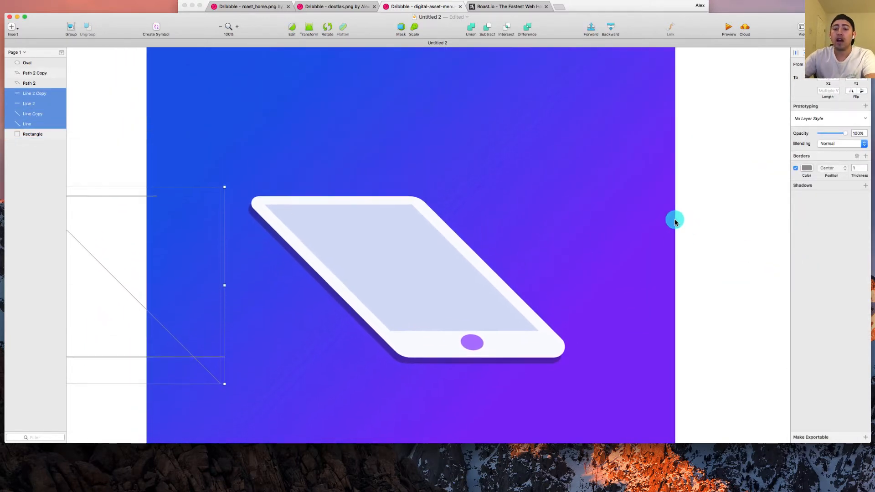
{"action": "key", "text": "BackSpace"}
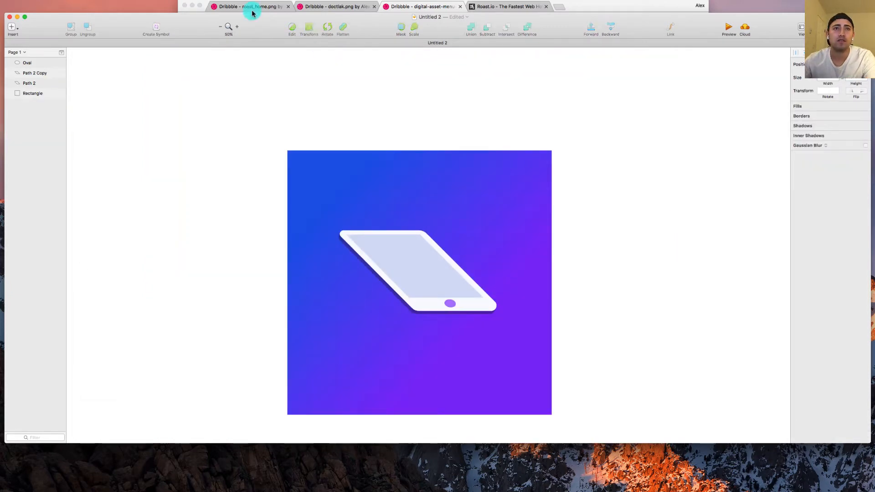
{"action": "key", "text": "super+plus"}
{"action": "scroll", "coordinate": [270, 103], "scroll_direction": "down", "scroll_amount": 5}
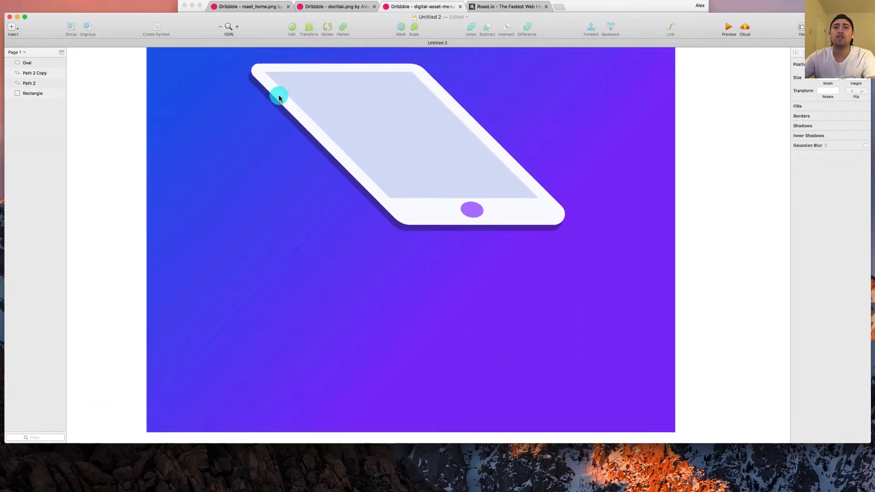
{"action": "scroll", "coordinate": [279, 92], "scroll_direction": "up", "scroll_amount": 1}
{"action": "left_click", "coordinate": [654, 197]}
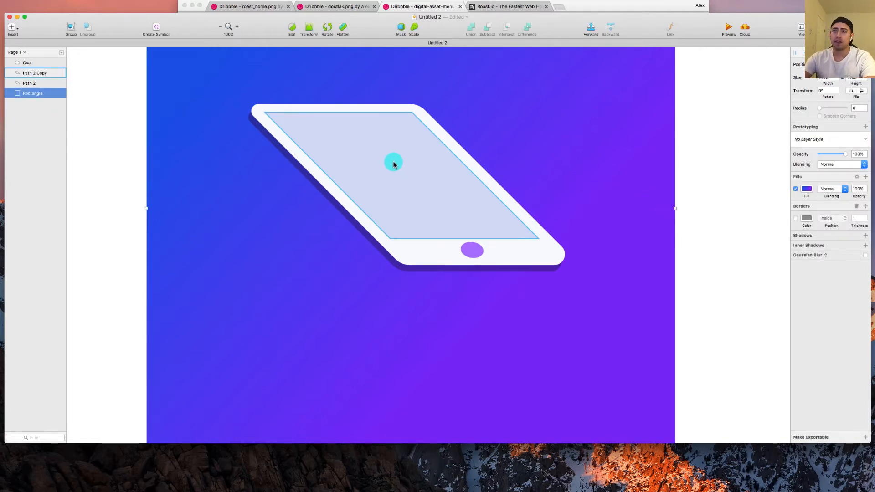
{"action": "key", "text": "o"}
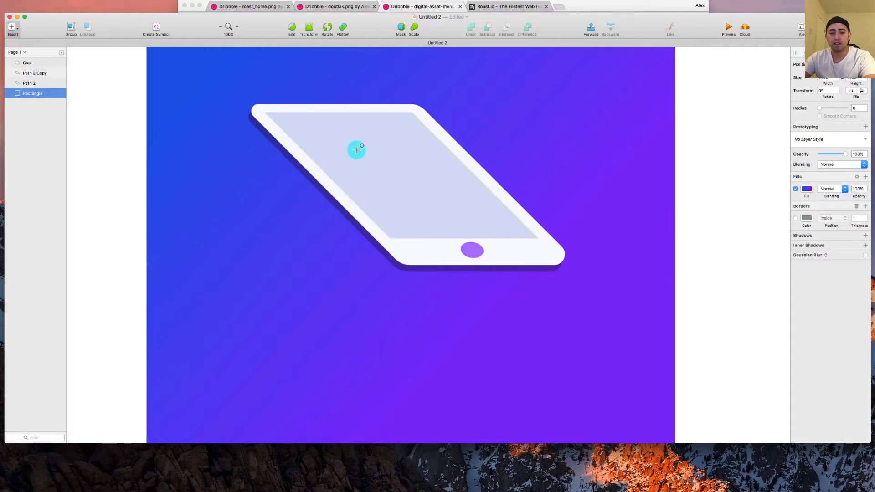
{"action": "key", "text": "r"}
{"action": "left_click_drag", "start_coordinate": [310, 124], "coordinate": [423, 153]}
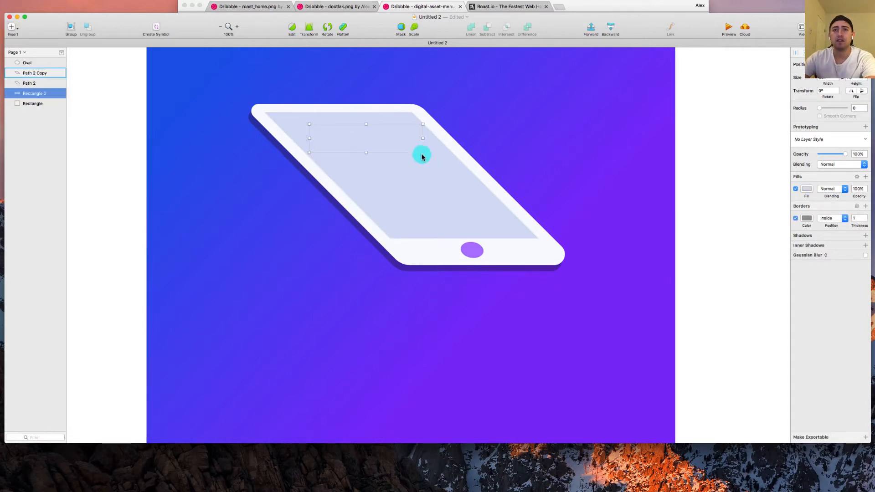
{"action": "key", "text": "Delete"}
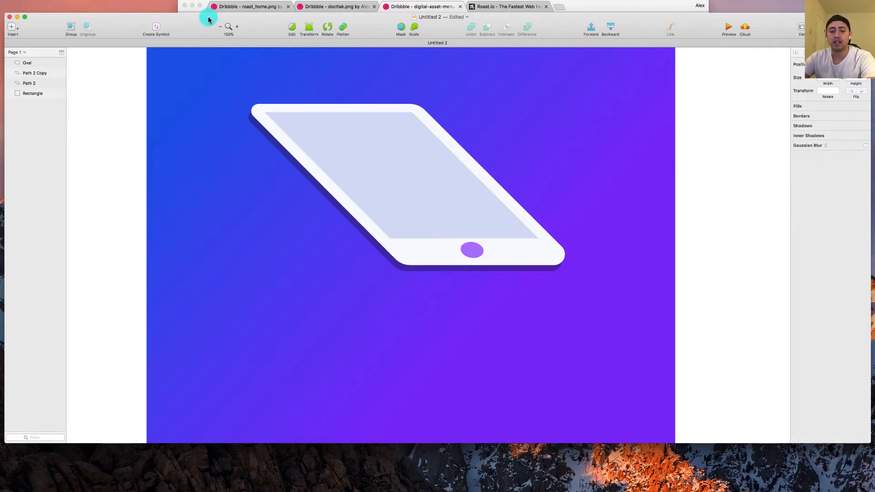
- Draw a wide, thin rectangle above the phone screen layer and move it to the screen's upper-left area
{"action": "key", "text": "r"}
{"action": "left_click_drag", "start_coordinate": [325, 127], "coordinate": [420, 143]}
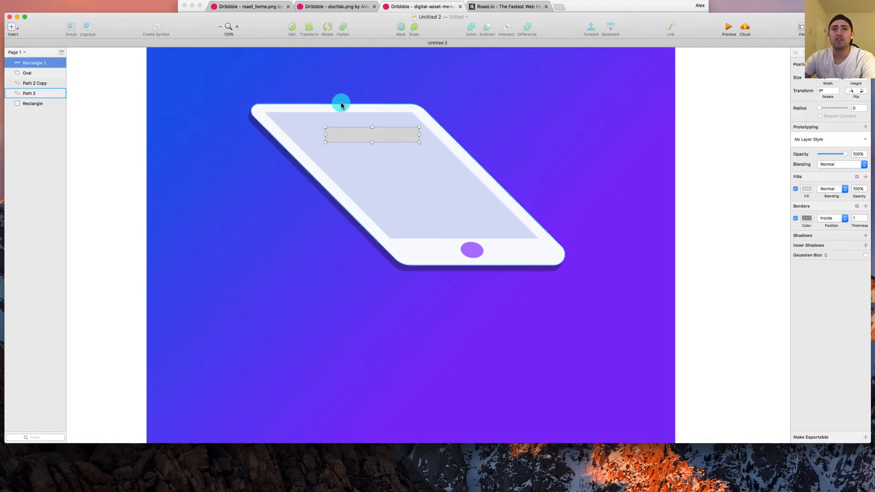
{"action": "scroll", "coordinate": [341, 102], "scroll_direction": "up", "scroll_amount": 5}
{"action": "left_click_drag", "start_coordinate": [344, 168], "coordinate": [294, 114]}
{"action": "scroll", "coordinate": [314, 126], "scroll_direction": "down", "scroll_amount": 2}
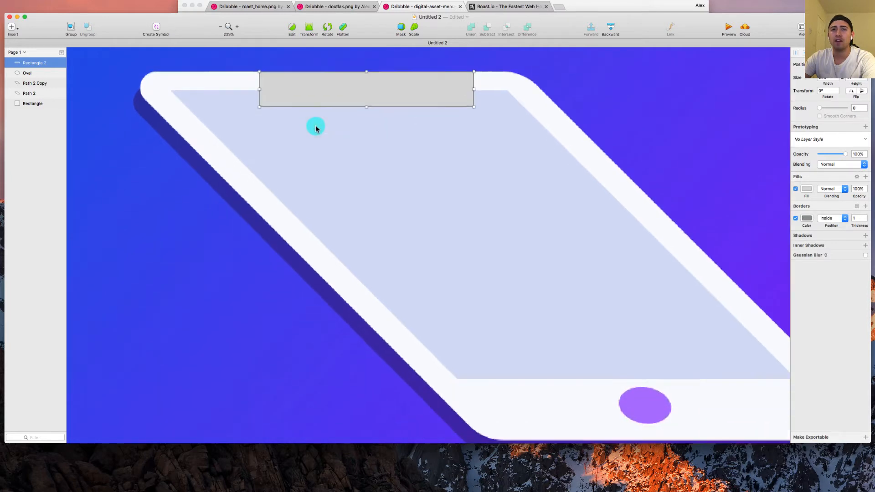
{"action": "scroll", "coordinate": [318, 125], "scroll_direction": "down", "scroll_amount": 4}
{"action": "left_click_drag", "start_coordinate": [347, 71], "coordinate": [315, 86]}
{"action": "scroll", "coordinate": [227, 58], "scroll_direction": "up", "scroll_amount": 4}
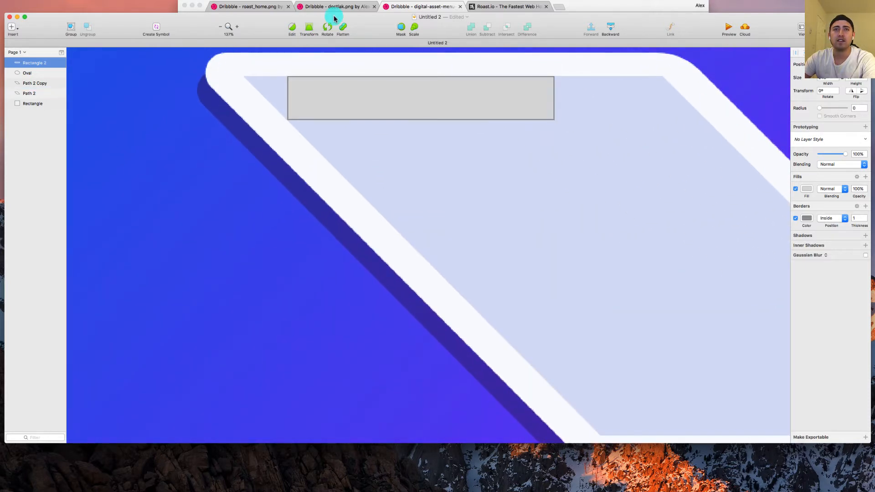
- Skew the new rectangle's right edge upward with Transform and move the shape down and right within the phone screen
{"action": "left_click", "coordinate": [308, 28]}
{"action": "left_click_drag", "start_coordinate": [554, 97], "coordinate": [534, 85]}
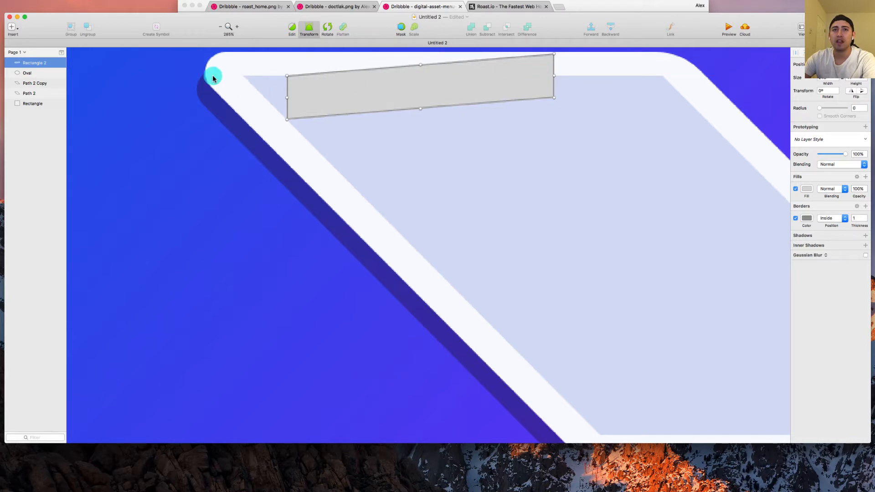
{"action": "key", "text": "Escape"}
{"action": "left_click_drag", "start_coordinate": [334, 88], "coordinate": [432, 139]}
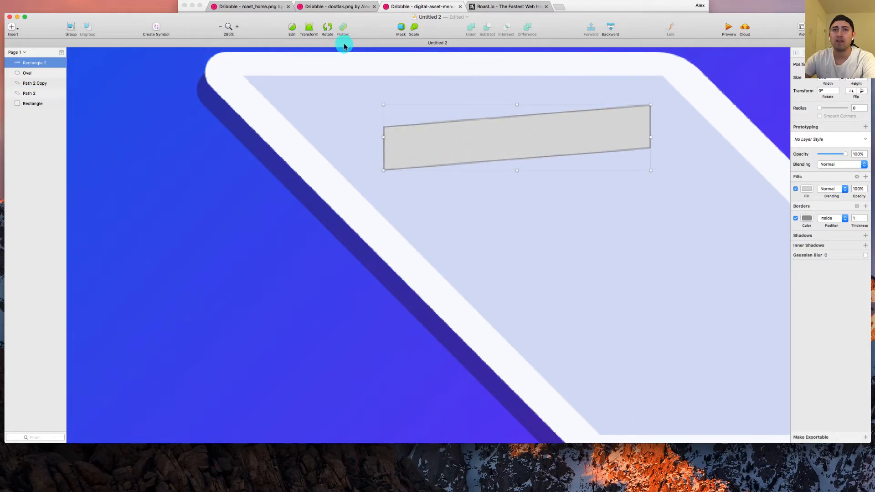
- Skew the grey rectangle's edges with Transform into a parallelogram that follows the slant of the phone screen
{"action": "left_click", "coordinate": [319, 30]}
{"action": "left_click_drag", "start_coordinate": [656, 139], "coordinate": [638, 114]}
{"action": "left_click_drag", "start_coordinate": [515, 99], "coordinate": [473, 92]}
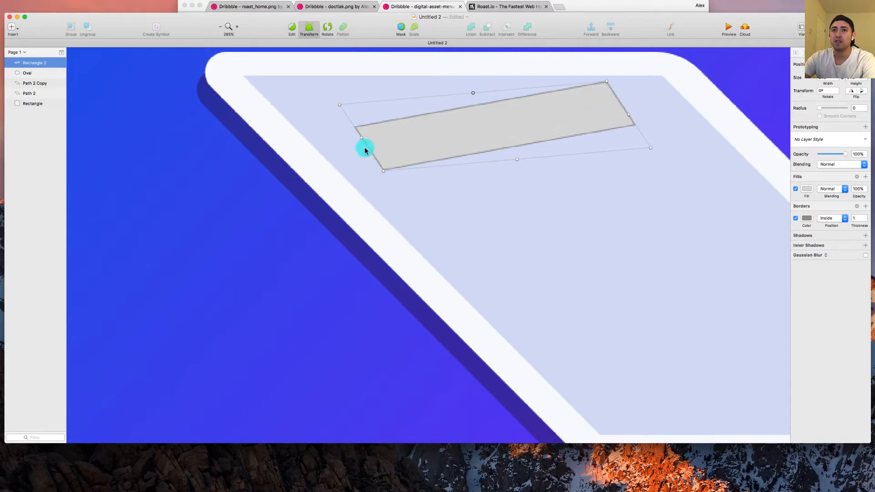
{"action": "left_click_drag", "start_coordinate": [363, 141], "coordinate": [355, 121]}
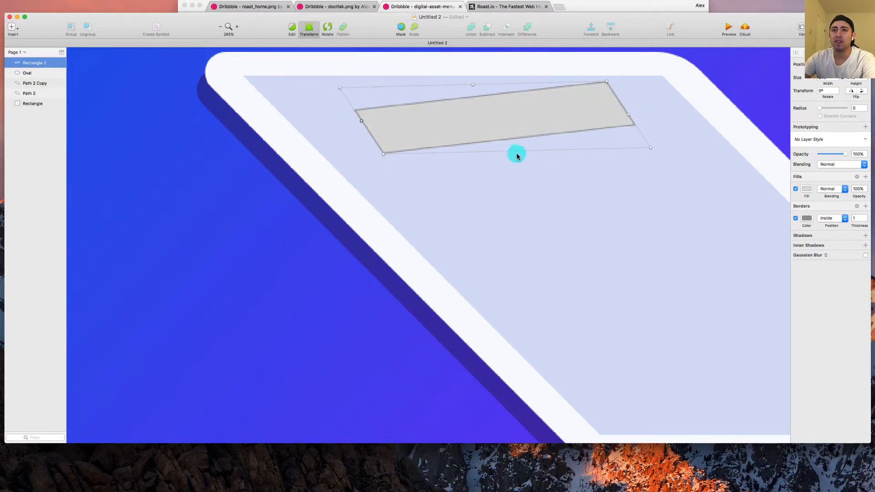
{"action": "left_click_drag", "start_coordinate": [515, 152], "coordinate": [487, 151]}
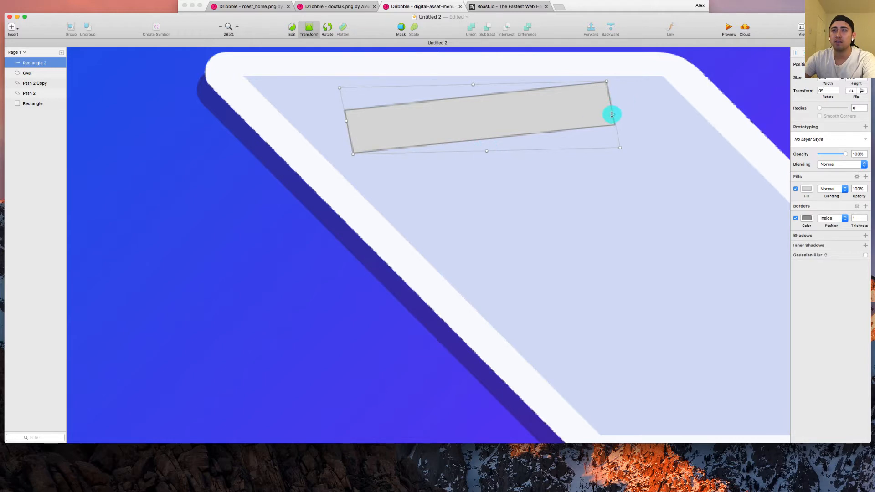
{"action": "left_click_drag", "start_coordinate": [612, 114], "coordinate": [613, 128]}
{"action": "left_click_drag", "start_coordinate": [345, 120], "coordinate": [354, 155]}
{"action": "left_click_drag", "start_coordinate": [473, 104], "coordinate": [441, 104]}
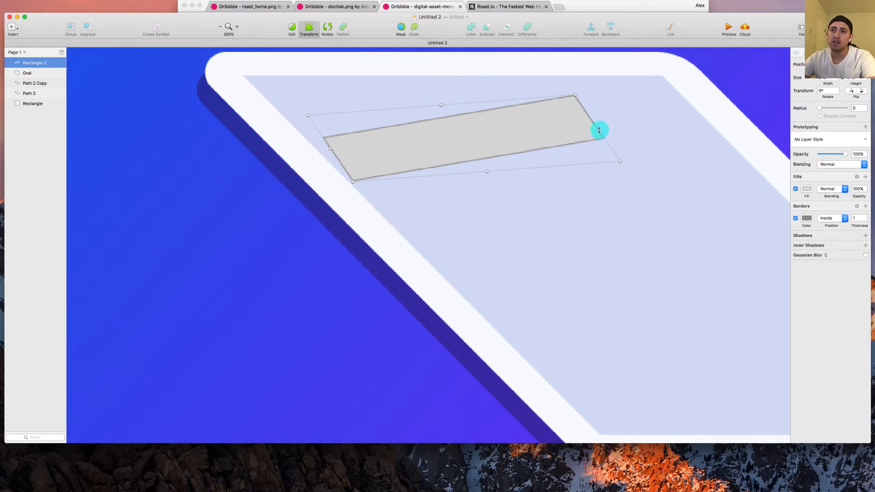
{"action": "left_click_drag", "start_coordinate": [599, 130], "coordinate": [566, 104]}
{"action": "left_click_drag", "start_coordinate": [475, 171], "coordinate": [469, 150]}
- Move the grey parallelogram slightly right on the phone screen and rotate it by 8° so its long edges run nearly horizontal
{"action": "left_click", "coordinate": [317, 114]}
{"action": "left_click_drag", "start_coordinate": [417, 147], "coordinate": [450, 144]}
{"action": "left_click", "coordinate": [326, 29]}
{"action": "left_click_drag", "start_coordinate": [644, 111], "coordinate": [645, 135]}
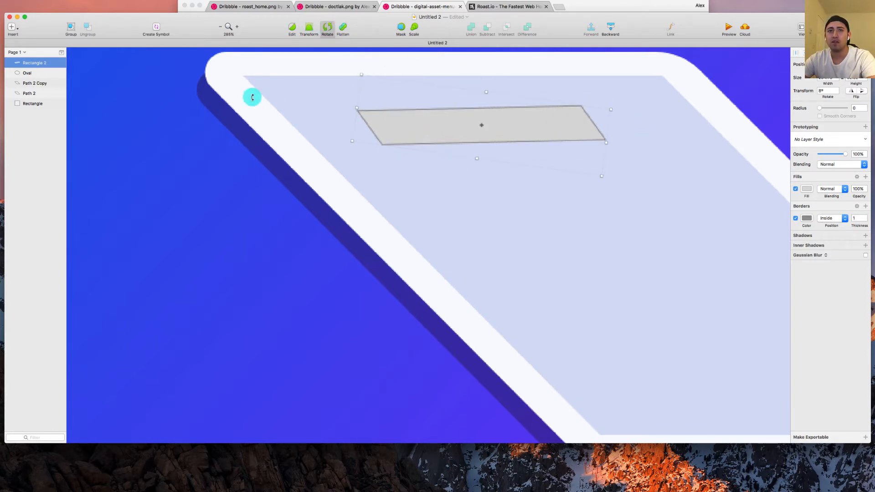
- Edit the grey bar's points and shift its two left corner points further left toward the screen's slanted edge
{"action": "double_click", "coordinate": [363, 119]}
{"action": "left_click", "coordinate": [377, 142]}
{"action": "left_click_drag", "start_coordinate": [385, 147], "coordinate": [394, 143]}
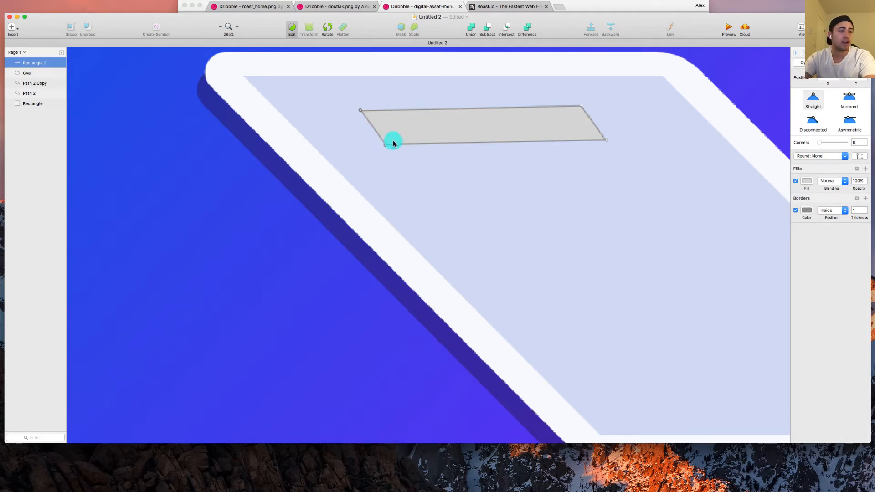
{"action": "key", "text": "shift+Left"}
{"action": "key", "text": "shift+Left"}
{"action": "key", "text": "shift+Left"}
- Shift the grey bar's two right corner points further right to widen it, and finish editing its points
{"action": "left_click", "coordinate": [582, 108]}
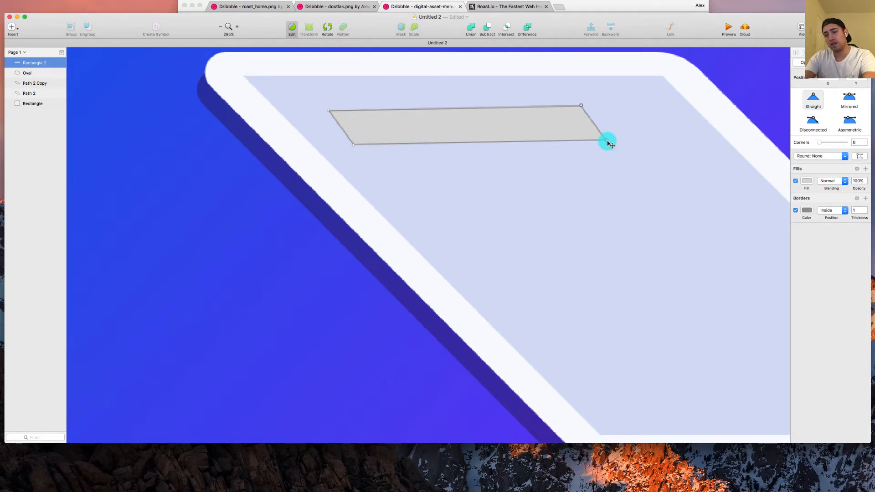
{"action": "key", "text": "shift+Right"}
{"action": "key", "text": "shift+Right"}
{"action": "key", "text": "shift+Right"}
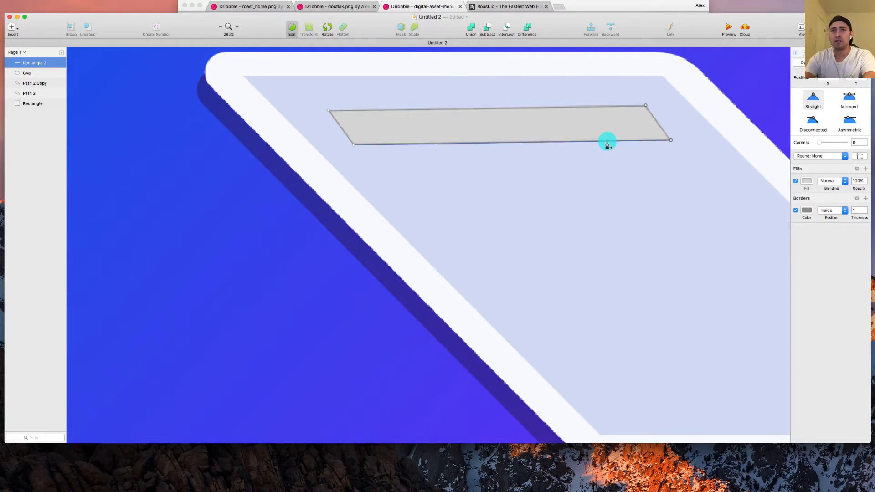
{"action": "left_click", "coordinate": [334, 80]}
{"action": "key", "text": "Escape"}
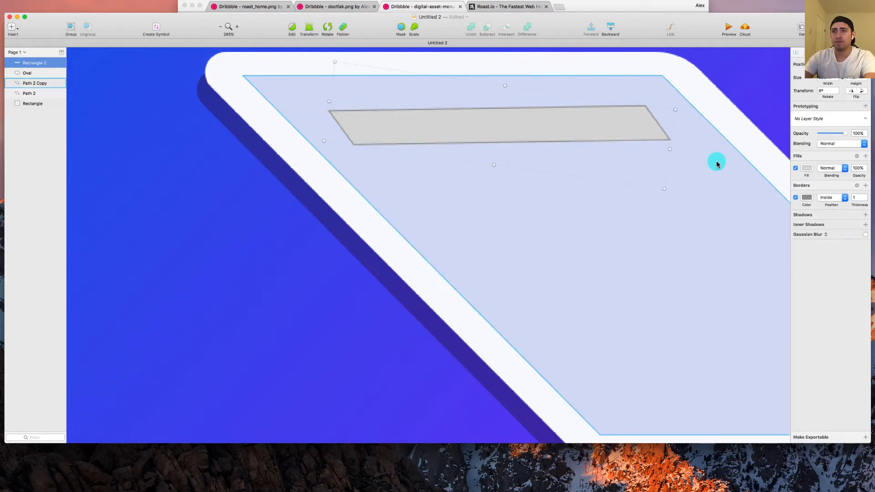
- Remove the bar's border and fill it with a dark navy, hex 283175, derived from a blue sampled off the background
{"action": "left_click", "coordinate": [795, 197]}
{"action": "left_click", "coordinate": [806, 175]}
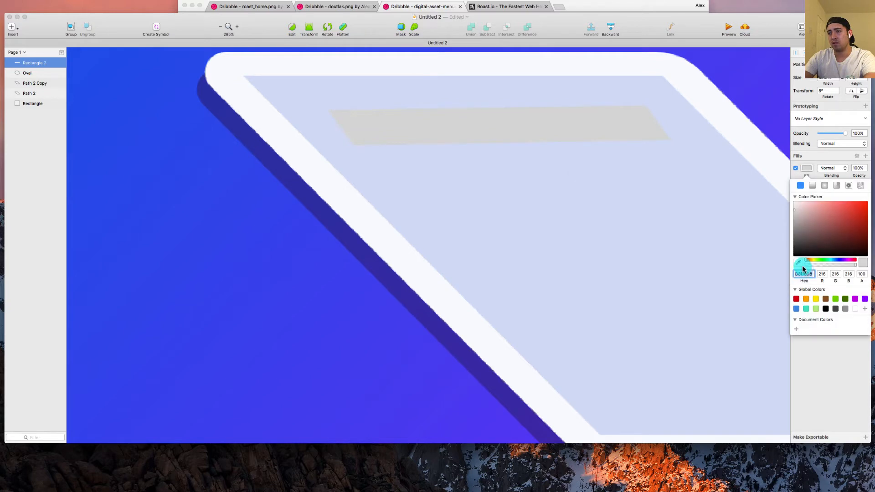
{"action": "left_click", "coordinate": [798, 263]}
{"action": "left_click", "coordinate": [428, 49]}
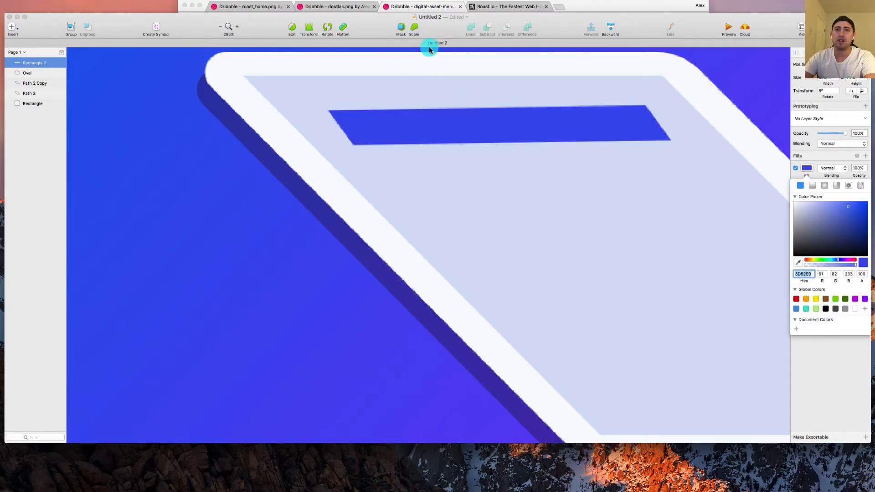
{"action": "left_click_drag", "start_coordinate": [847, 213], "coordinate": [842, 236]}
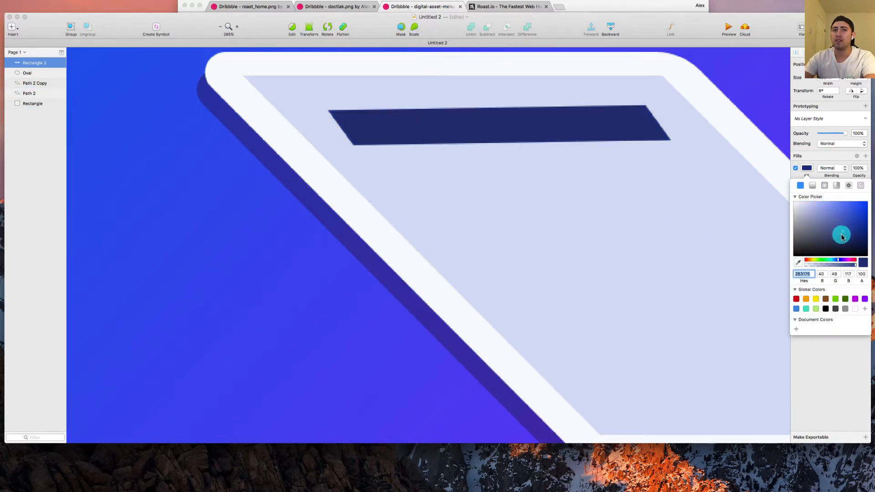
{"action": "key", "text": "super+1"}
{"action": "key", "text": "super+0"}
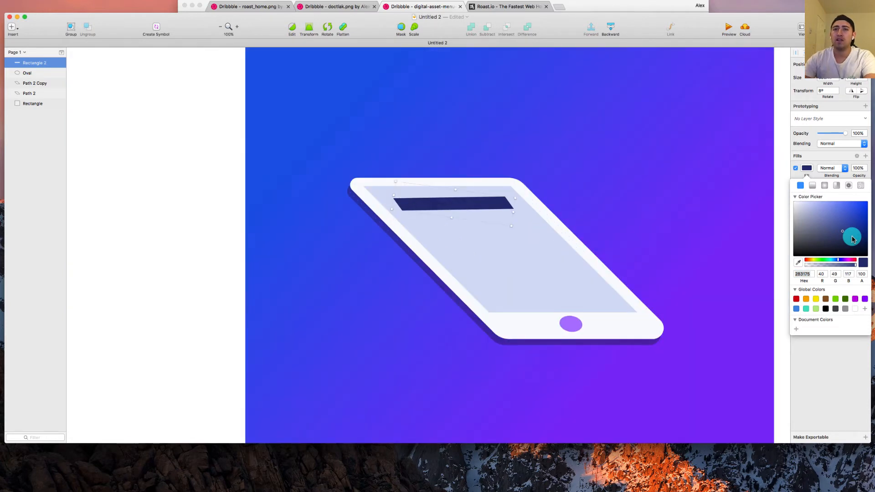
- Skew the navy bar to the phone's slant with Transform, reposition it near the screen's top and set its fill opacity to 49%
{"action": "left_click", "coordinate": [310, 32]}
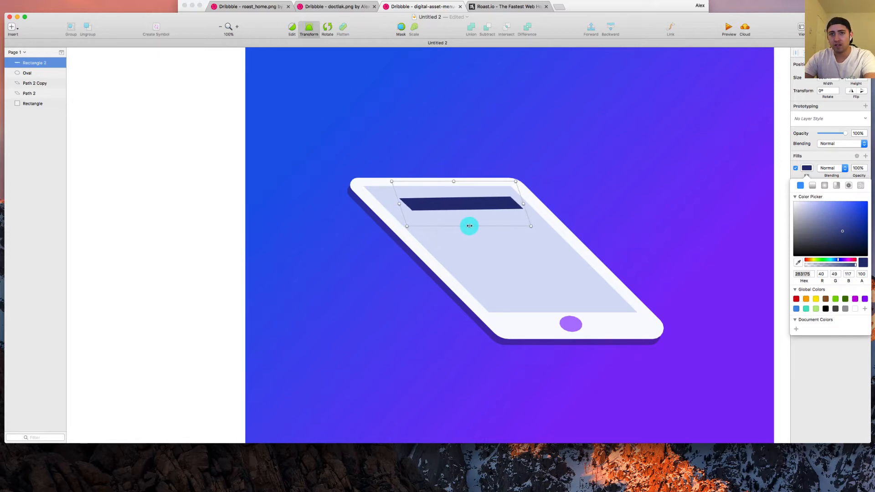
{"action": "left_click", "coordinate": [417, 155]}
{"action": "left_click_drag", "start_coordinate": [436, 203], "coordinate": [426, 201]}
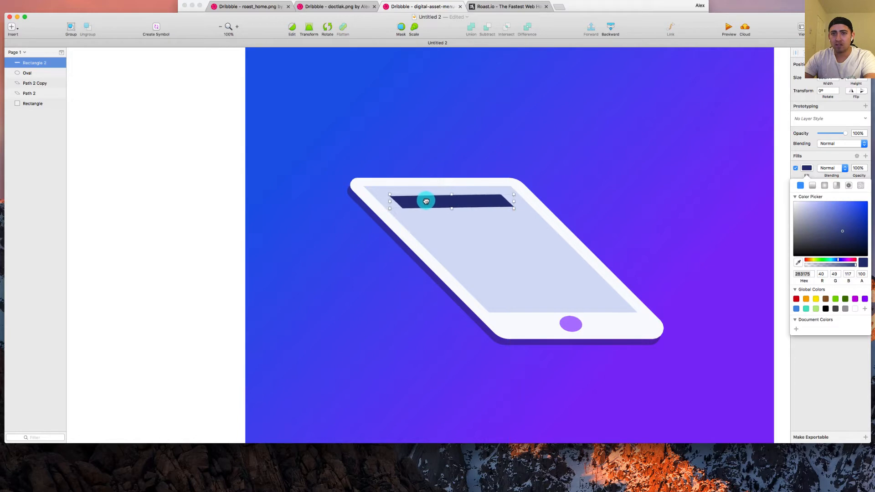
{"action": "key", "text": "Right"}
{"action": "key", "text": "Right"}
{"action": "key", "text": "Down"}
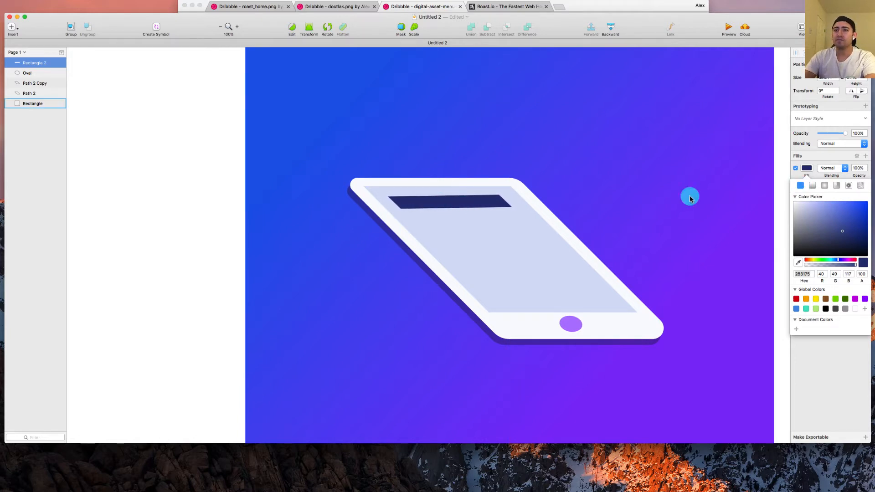
{"action": "left_click", "coordinate": [830, 266]}
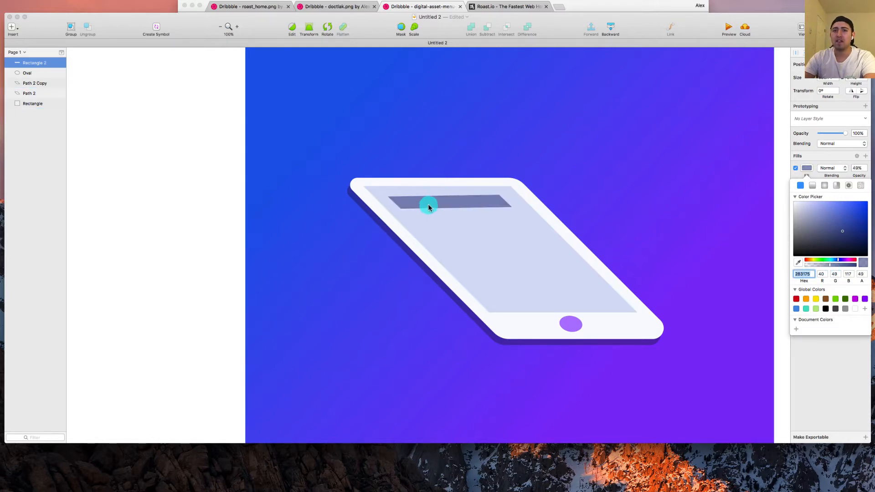
- Try duplicating the bar four times down the phone screen, and delete the four copies
{"action": "left_click_drag", "start_coordinate": [427, 204], "coordinate": [528, 297]}
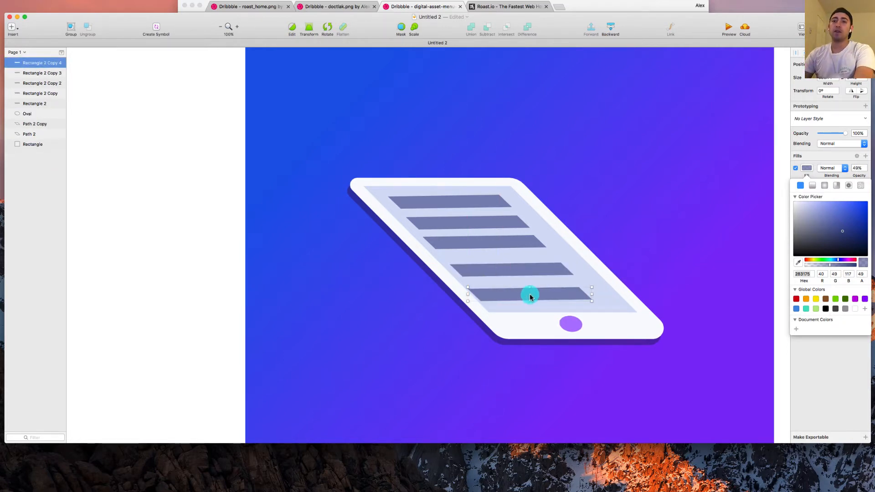
{"action": "key", "text": "Delete"}
{"action": "left_click", "coordinate": [525, 269]}
{"action": "key", "text": "Delete"}
{"action": "left_click", "coordinate": [502, 241]}
{"action": "key", "text": "Delete"}
{"action": "left_click", "coordinate": [492, 223]}
{"action": "key", "text": "Delete"}
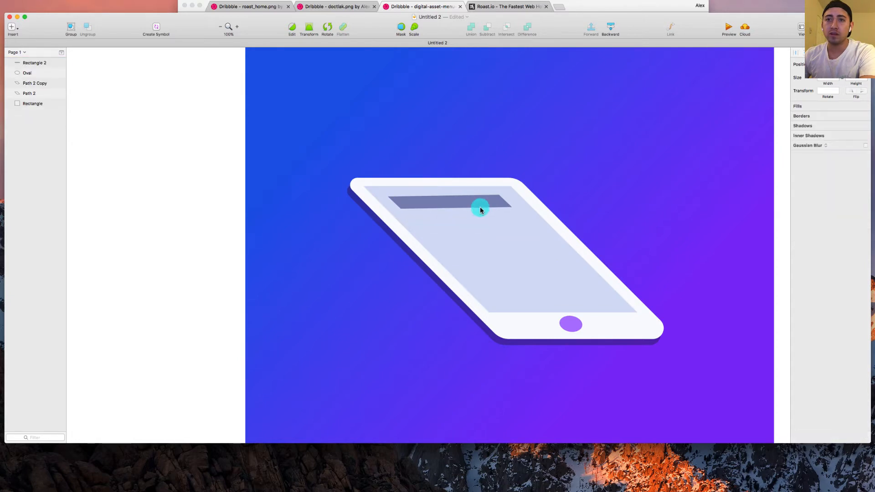
- Move the bar across the phone's right edge, delete it and undo the deletion
{"action": "left_click", "coordinate": [473, 204]}
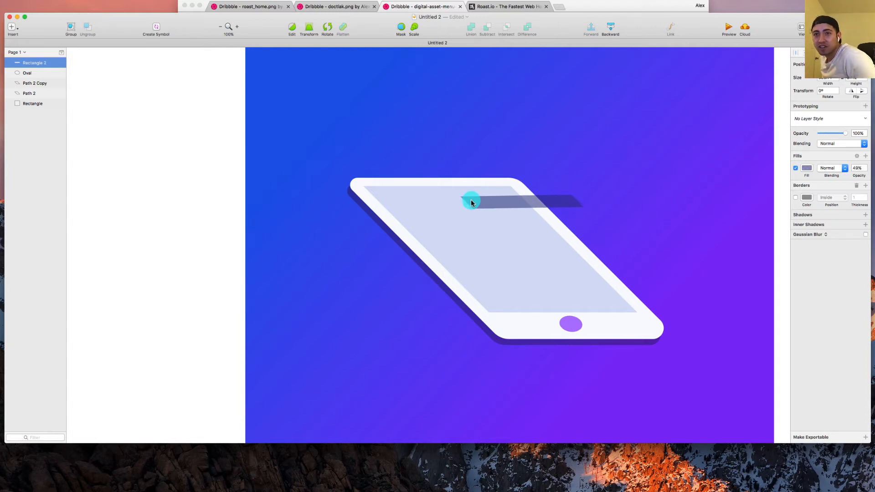
{"action": "left_click", "coordinate": [577, 202]}
{"action": "left_click_drag", "start_coordinate": [572, 202], "coordinate": [577, 202]}
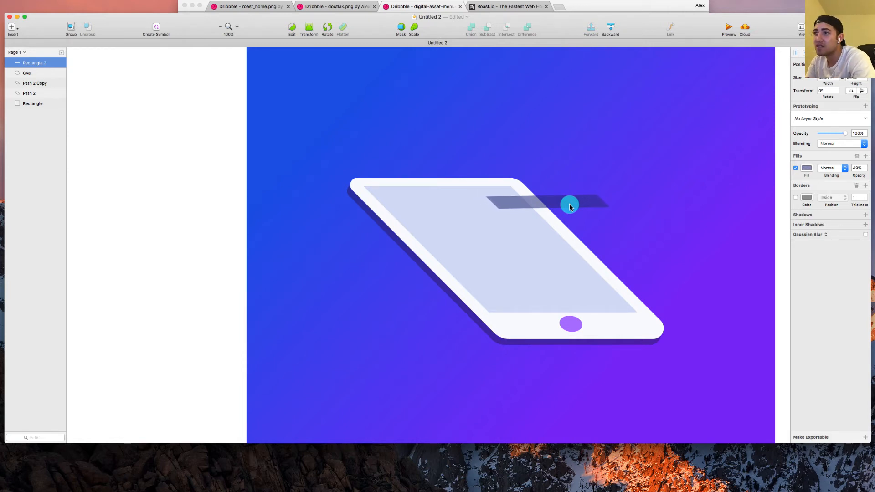
{"action": "left_click_drag", "start_coordinate": [569, 207], "coordinate": [582, 193]}
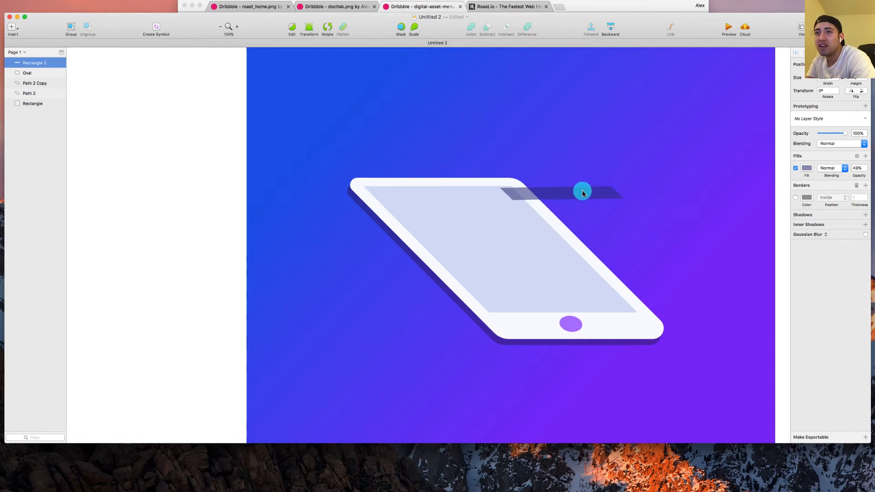
{"action": "key", "text": "Delete"}
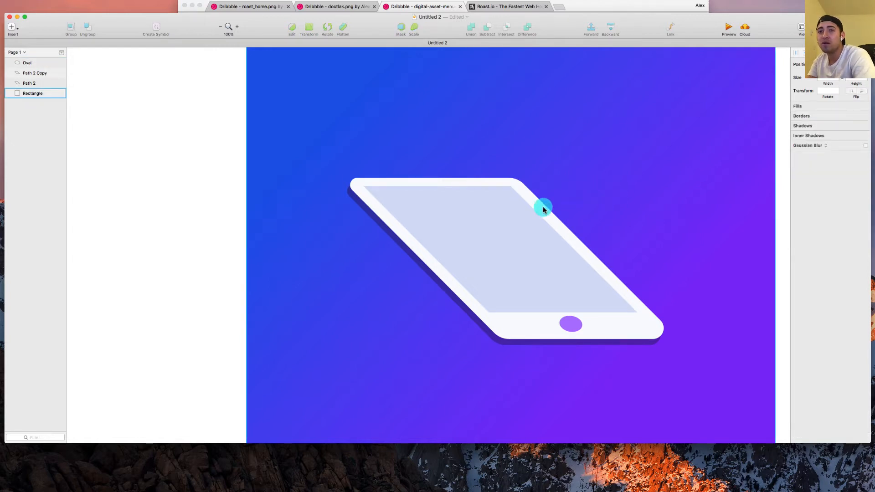
{"action": "left_click", "coordinate": [512, 219]}
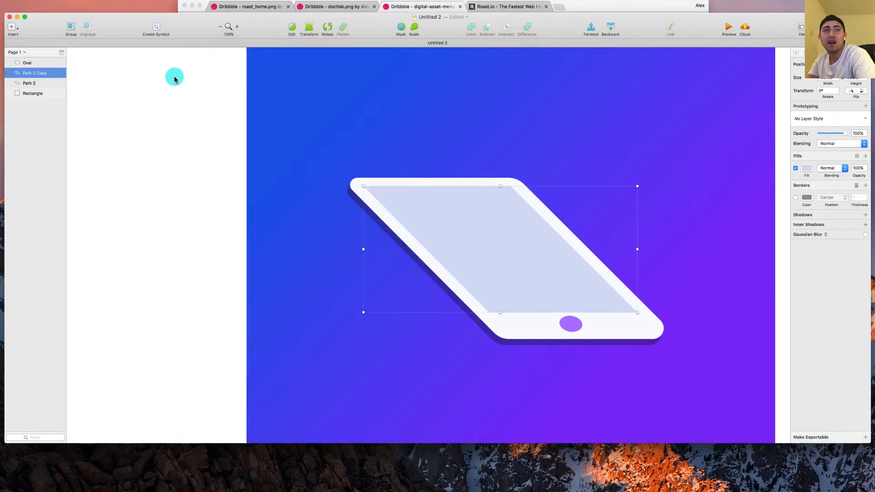
{"action": "key", "text": "super+z"}
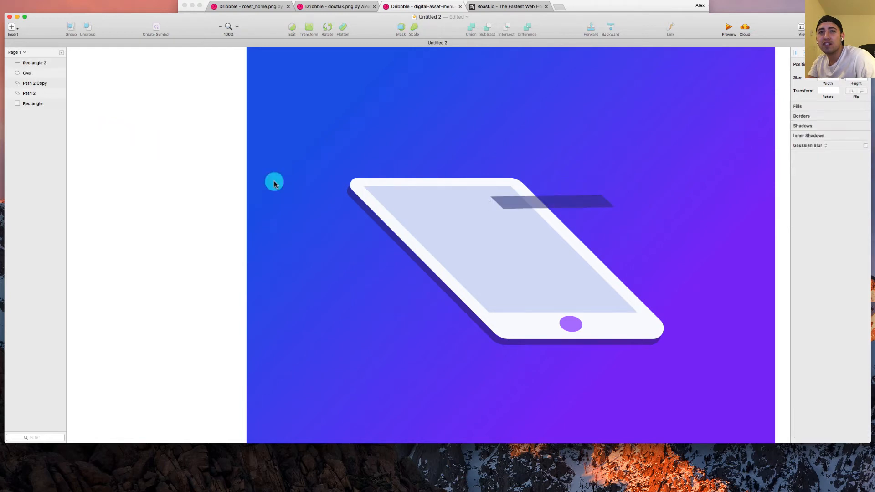
- Return the bar to the top of the phone screen, adjusting it with Transform, and duplicate it four times down the slanted screen
{"action": "left_click_drag", "start_coordinate": [534, 199], "coordinate": [428, 200]}
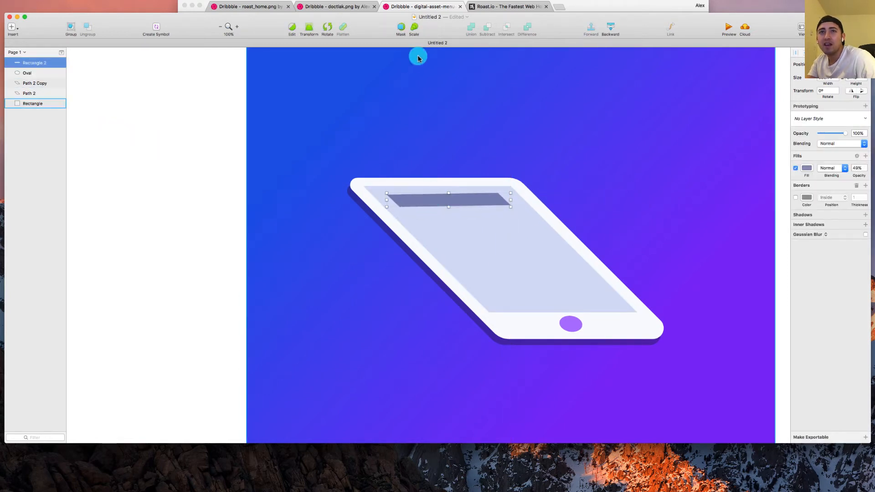
{"action": "left_click", "coordinate": [309, 30]}
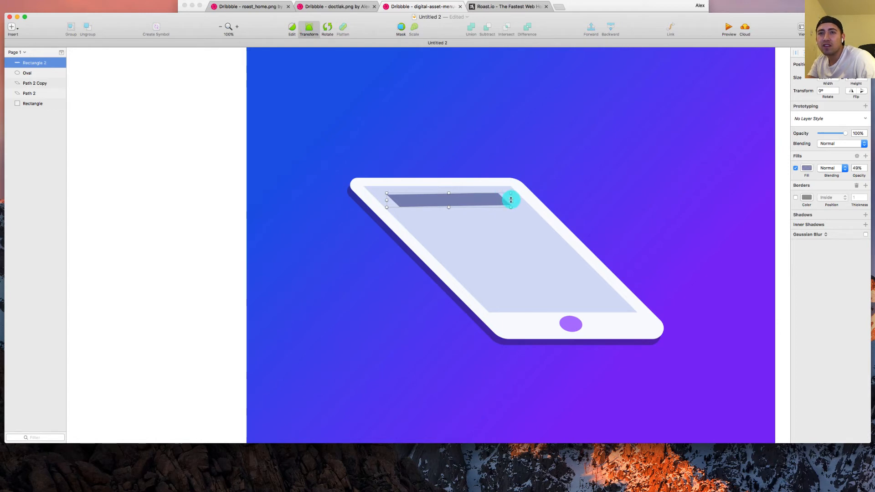
{"action": "left_click_drag", "start_coordinate": [511, 200], "coordinate": [566, 266]}
{"action": "left_click", "coordinate": [566, 267]}
- Nudge the third bar slightly down and right, and the second bar slightly down, to even out the spacing
{"action": "left_click", "coordinate": [510, 238]}
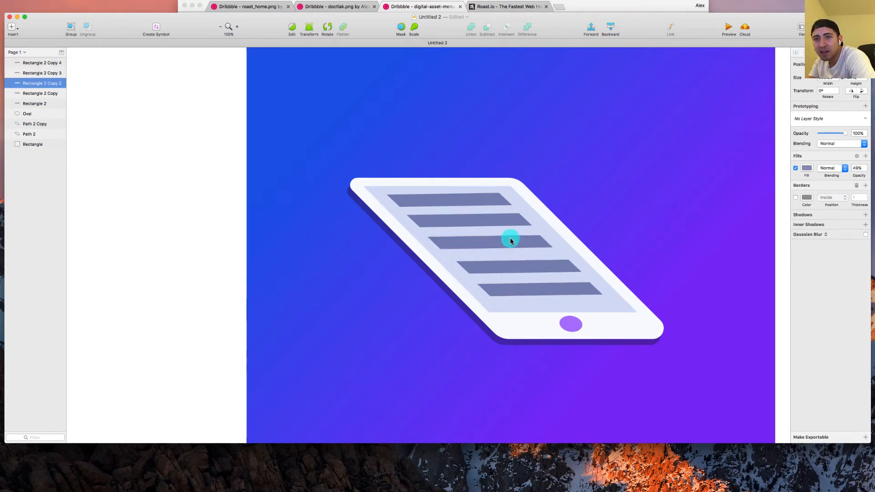
{"action": "key", "text": "Down"}
{"action": "key", "text": "Down"}
{"action": "key", "text": "Right"}
{"action": "key", "text": "Right"}
{"action": "key", "text": "Right"}
{"action": "key", "text": "Right"}
{"action": "key", "text": "Right"}
{"action": "key", "text": "Right"}
{"action": "key", "text": "Down"}
{"action": "left_click", "coordinate": [498, 222]}
{"action": "key", "text": "Down"}
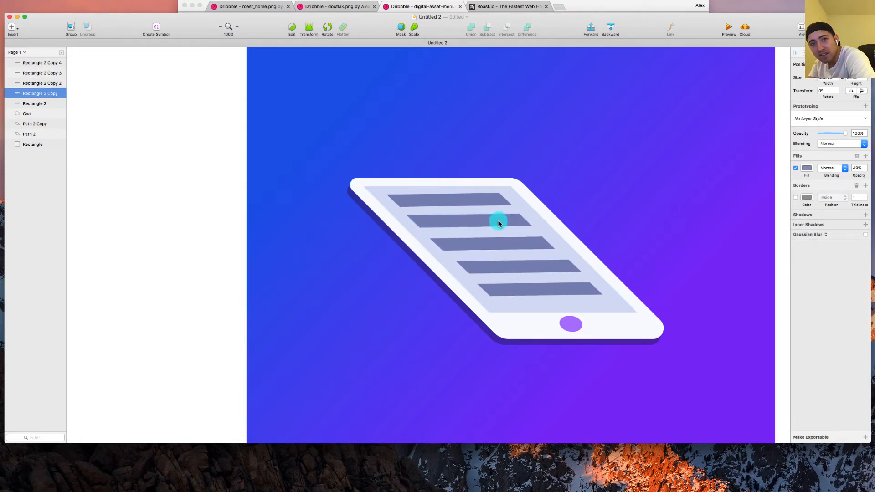
- Lower the opacity of the first and fifth bars to about 32% and of the second and fourth bars to 37%
{"action": "left_click", "coordinate": [480, 196]}
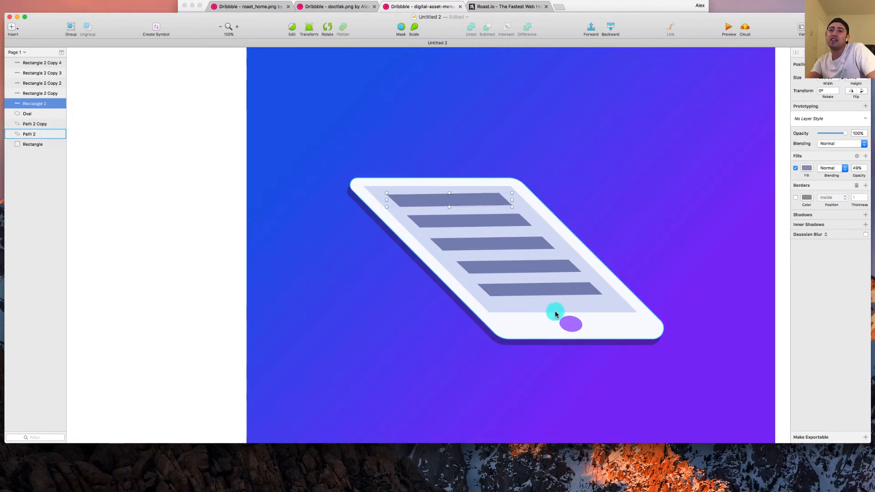
{"action": "left_click", "coordinate": [562, 292], "text": "shift"}
{"action": "left_click_drag", "start_coordinate": [845, 133], "coordinate": [830, 134]}
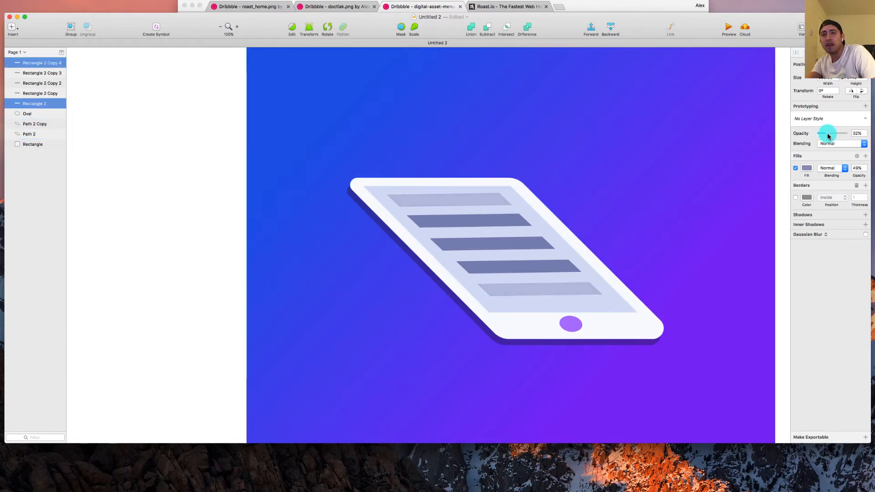
{"action": "left_click", "coordinate": [481, 223]}
{"action": "left_click", "coordinate": [532, 273], "text": "shift"}
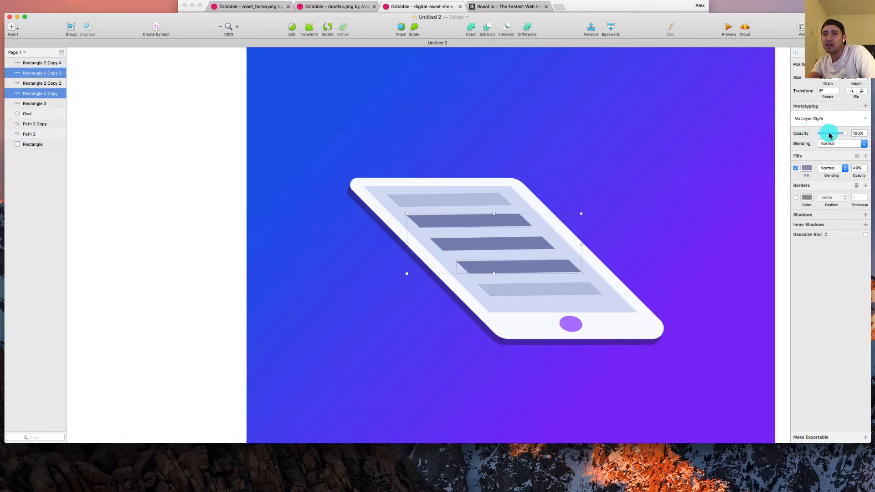
{"action": "left_click_drag", "start_coordinate": [829, 135], "coordinate": [828, 134]}
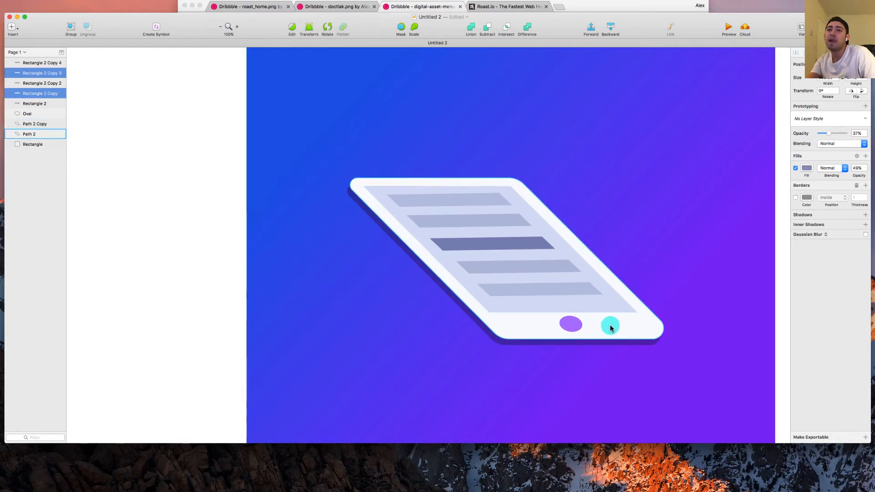
- Recolour the home button with the dark purple sampled from the phone's shadow
{"action": "scroll", "coordinate": [609, 326], "scroll_direction": "up", "scroll_amount": 1}
{"action": "scroll", "coordinate": [610, 327], "scroll_direction": "down", "scroll_amount": 2}
{"action": "scroll", "coordinate": [613, 326], "scroll_direction": "right", "scroll_amount": 3}
{"action": "left_click", "coordinate": [719, 315]}
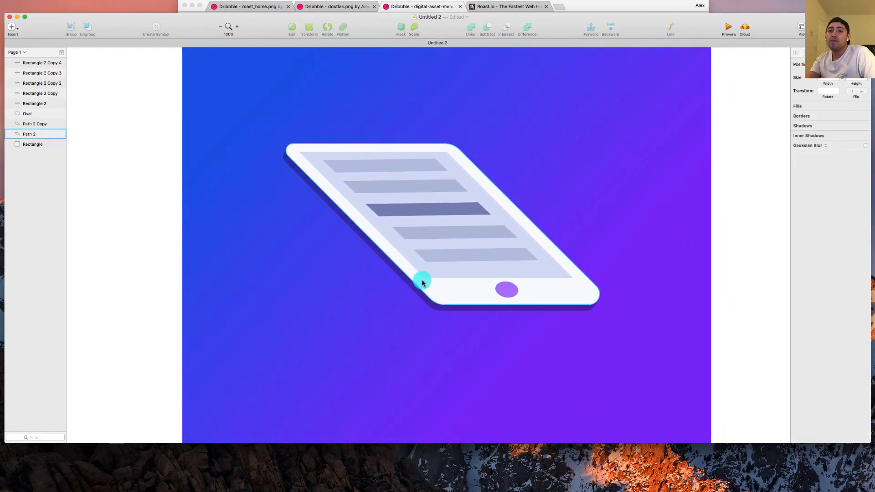
{"action": "left_click", "coordinate": [505, 288]}
{"action": "left_click", "coordinate": [811, 172]}
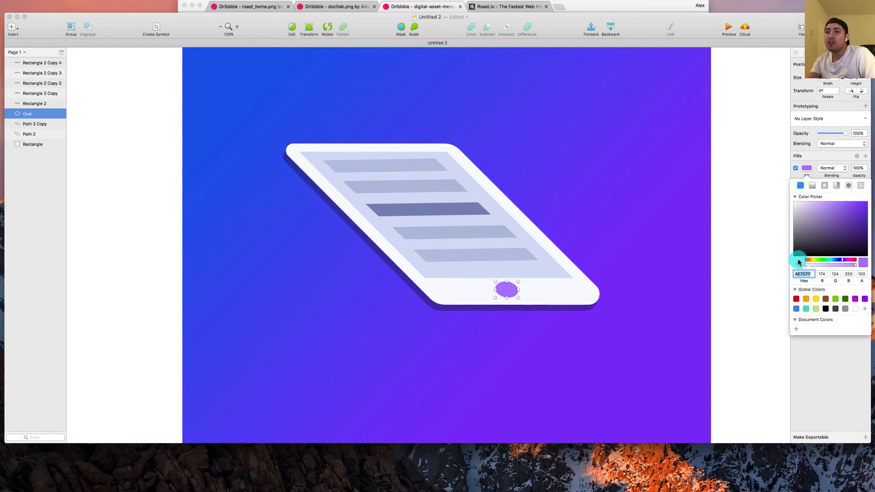
{"action": "left_click", "coordinate": [798, 263]}
{"action": "left_click", "coordinate": [565, 305]}
{"action": "left_click", "coordinate": [761, 269]}
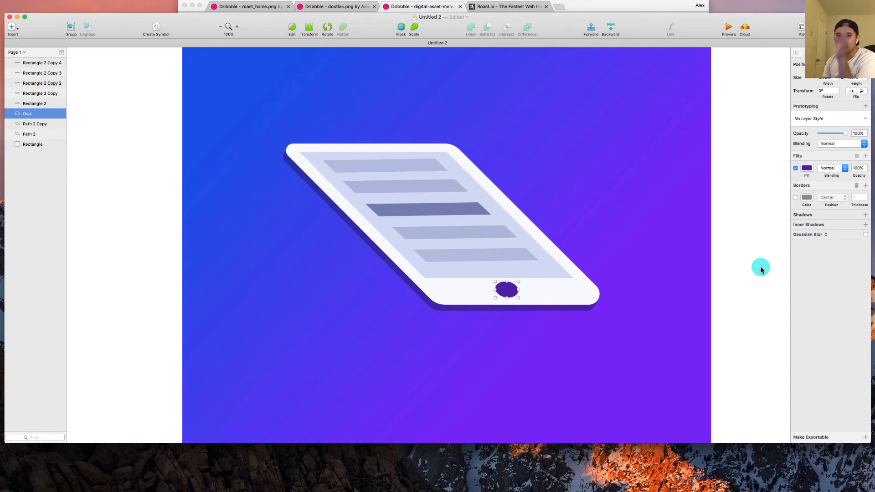
- Draw a thin guide line about 617 px long, parallel to the phone's slanted left edge
{"action": "left_click", "coordinate": [410, 68]}
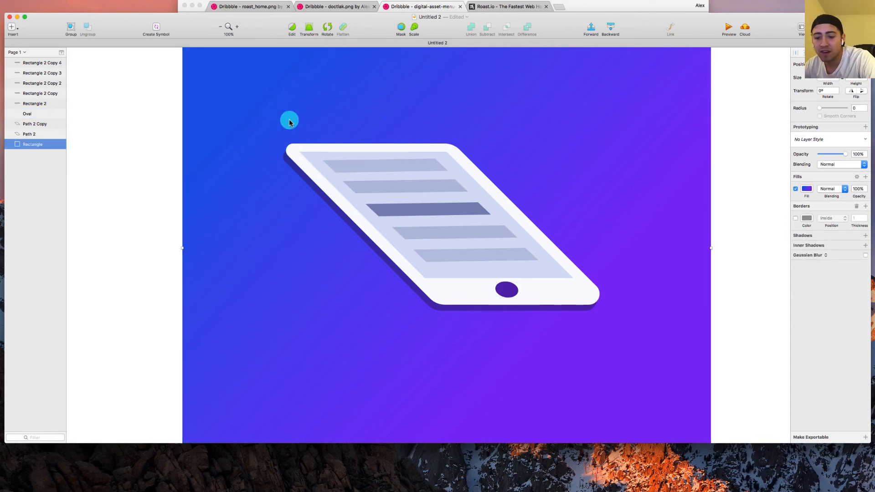
{"action": "left_click_drag", "start_coordinate": [292, 160], "coordinate": [434, 304]}
{"action": "key", "text": "Delete"}
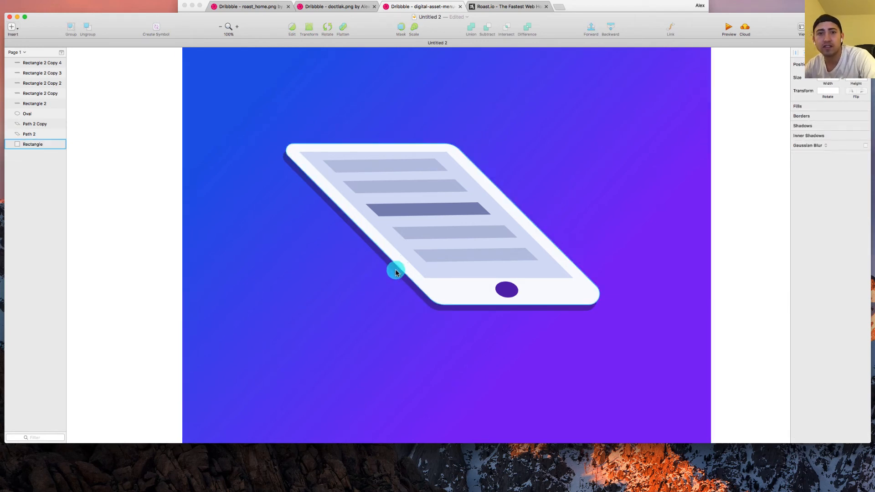
{"action": "key", "text": "l"}
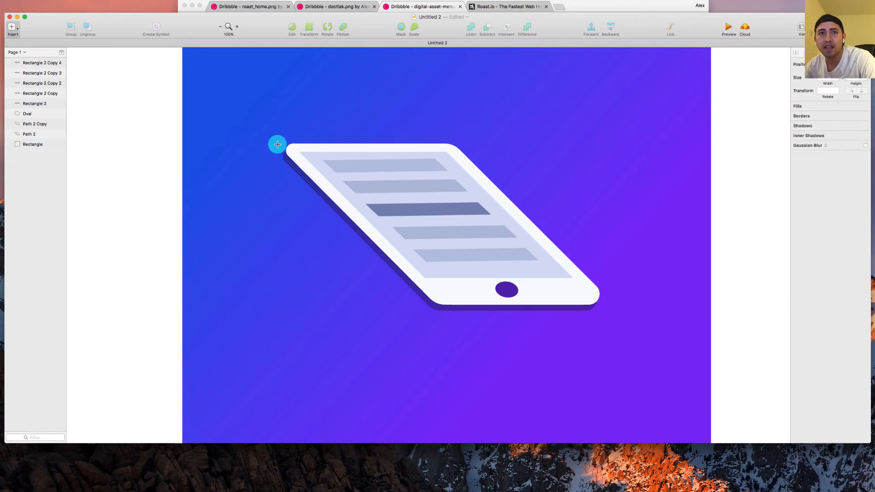
{"action": "left_click_drag", "start_coordinate": [299, 166], "coordinate": [361, 234]}
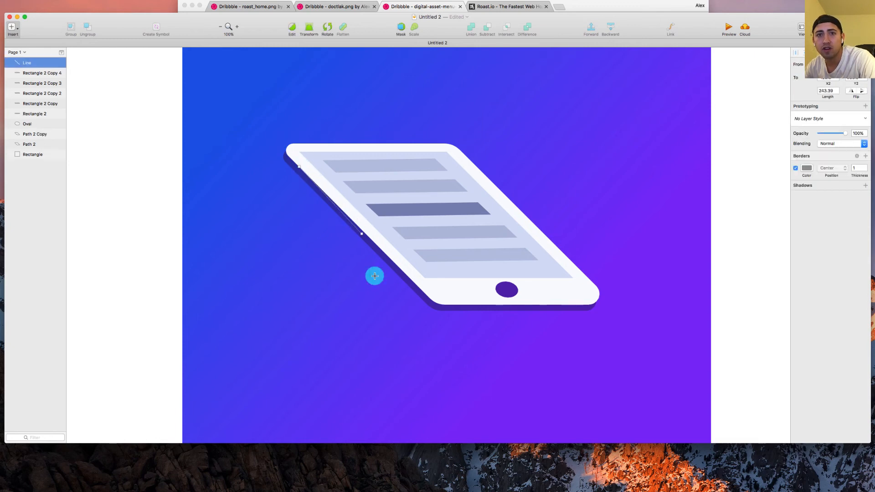
{"action": "left_click_drag", "start_coordinate": [375, 275], "coordinate": [463, 330]}
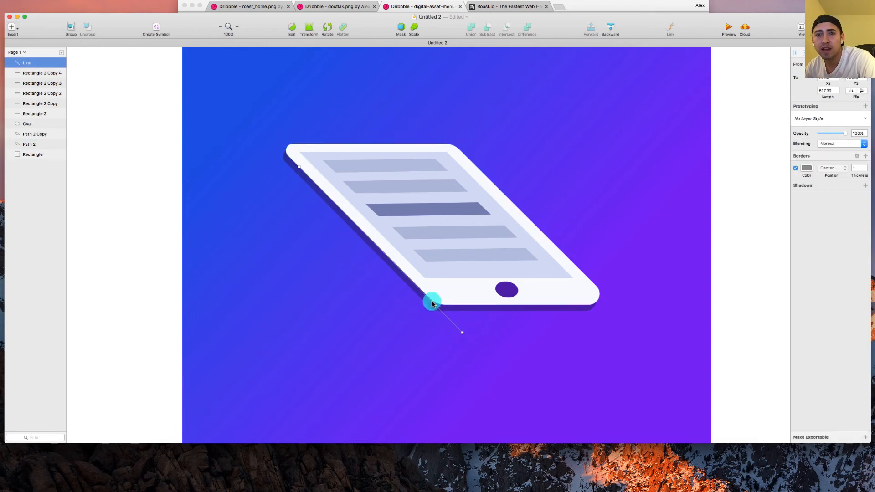
- Move the guide line to the bars' left ends and nudge the fourth and fifth bars slightly to align with it
{"action": "left_click_drag", "start_coordinate": [432, 304], "coordinate": [436, 279]}
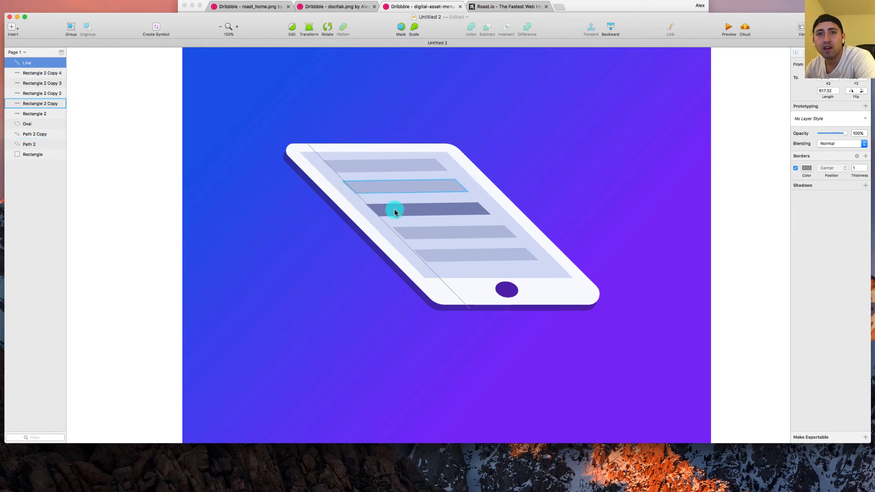
{"action": "left_click", "coordinate": [423, 229]}
{"action": "left_click", "coordinate": [437, 260]}
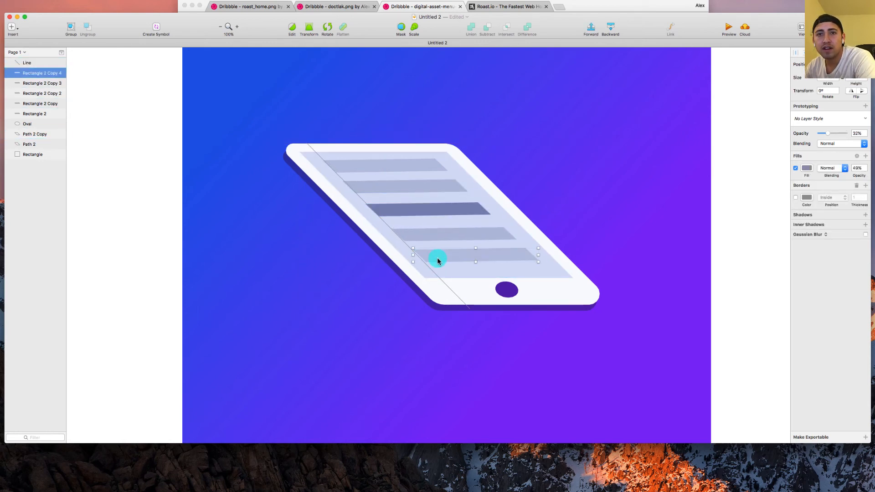
- Move the guide line to the bars' right ends to check their alignment and delete it
{"action": "left_click_drag", "start_coordinate": [435, 269], "coordinate": [528, 250]}
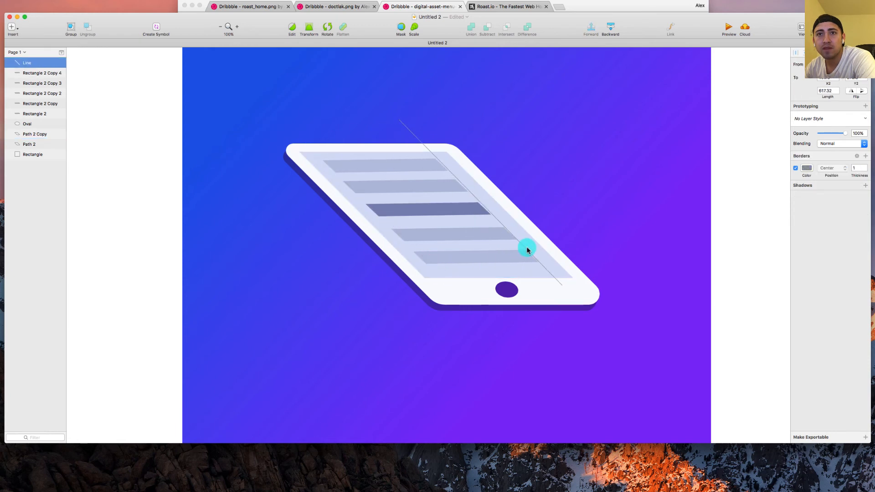
{"action": "left_click", "coordinate": [499, 236]}
{"action": "double_click", "coordinate": [499, 235]}
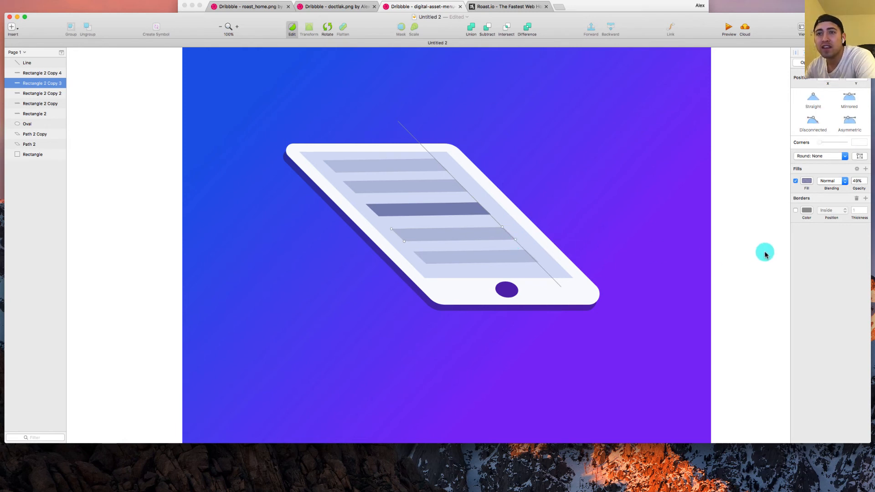
{"action": "key", "text": "Escape"}
{"action": "left_click", "coordinate": [545, 269]}
{"action": "key", "text": "Delete"}
{"action": "scroll", "coordinate": [528, 205], "scroll_direction": "left", "scroll_amount": 3}
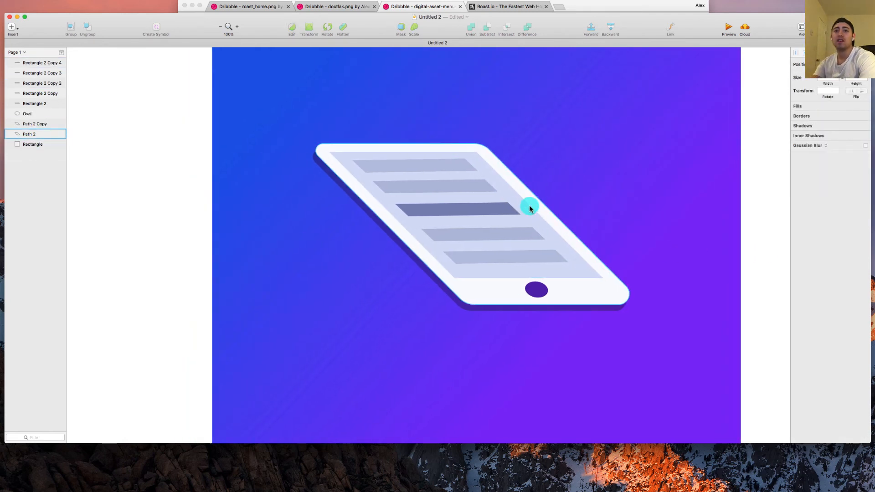
- Nudge the third bar slightly down to even out the spacing between its neighbours
{"action": "left_click", "coordinate": [509, 208]}
{"action": "key", "text": "Down"}
{"action": "key", "text": "Down"}
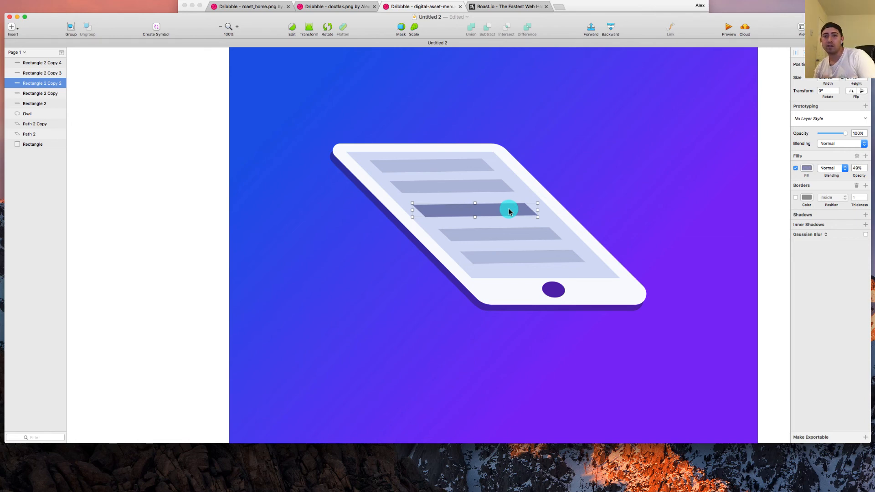
- Switch to Chrome and examine the isometric illustrations in the DocTalk and Roast reference shots on Dribbble
{"action": "left_click", "coordinate": [328, 6]}
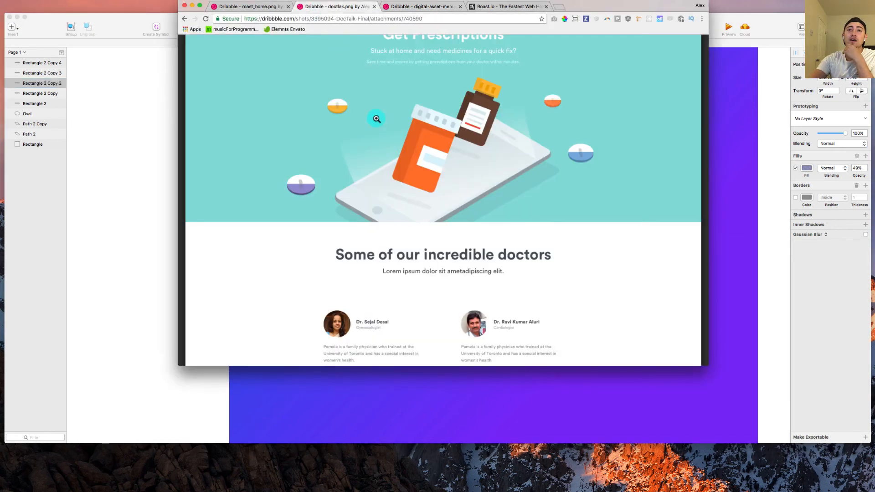
{"action": "key", "text": "ctrl+shift+Tab"}
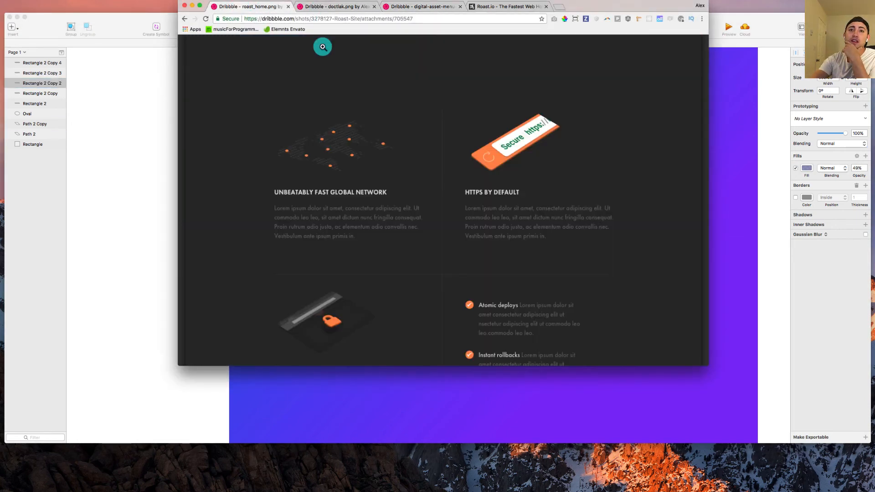
{"action": "scroll", "coordinate": [370, 113], "scroll_direction": "down", "scroll_amount": 10}
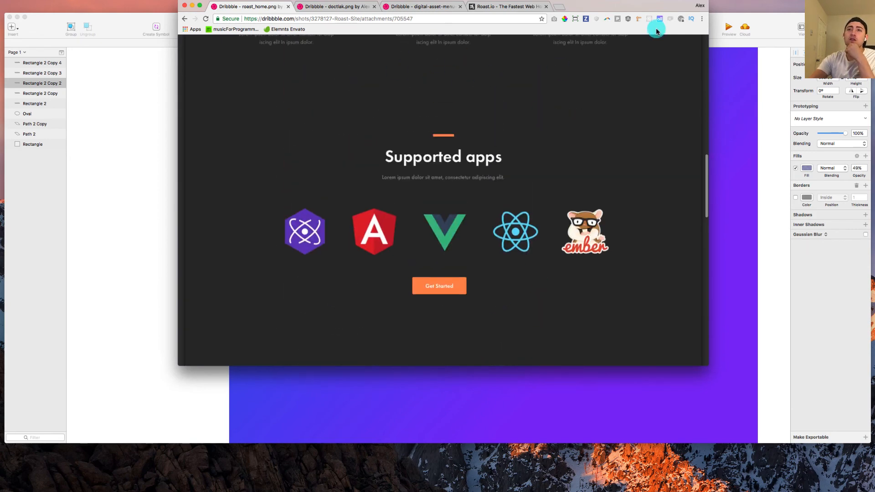
- Return to Sketch, reposition its window and shift the gradient background rectangle slightly to the left behind the phone
{"action": "left_click_drag", "start_coordinate": [760, 26], "coordinate": [743, 6]}
{"action": "scroll", "coordinate": [207, 212], "scroll_direction": "up", "scroll_amount": 3}
{"action": "left_click", "coordinate": [161, 164]}
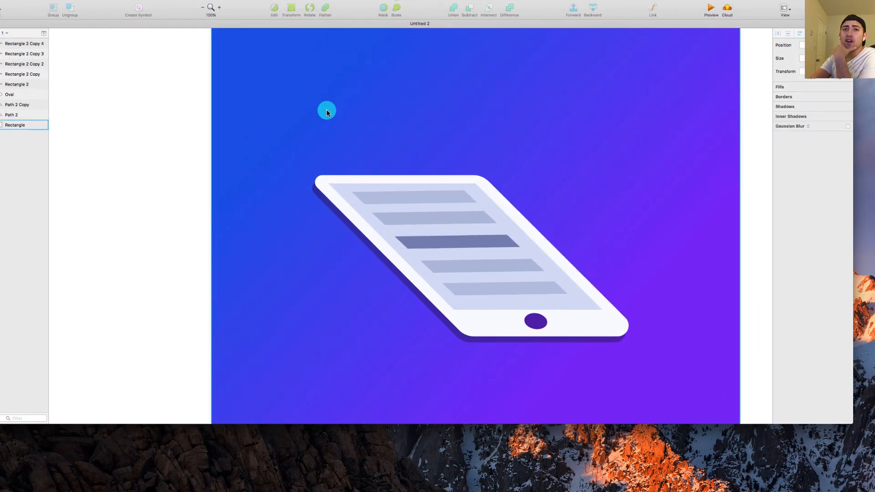
{"action": "mouse_move", "coordinate": [327, 111]}
{"action": "left_mouse_down"}
{"action": "mouse_move", "coordinate": [310, 113]}
{"action": "mouse_move", "coordinate": [318, 116]}
{"action": "left_mouse_up"}
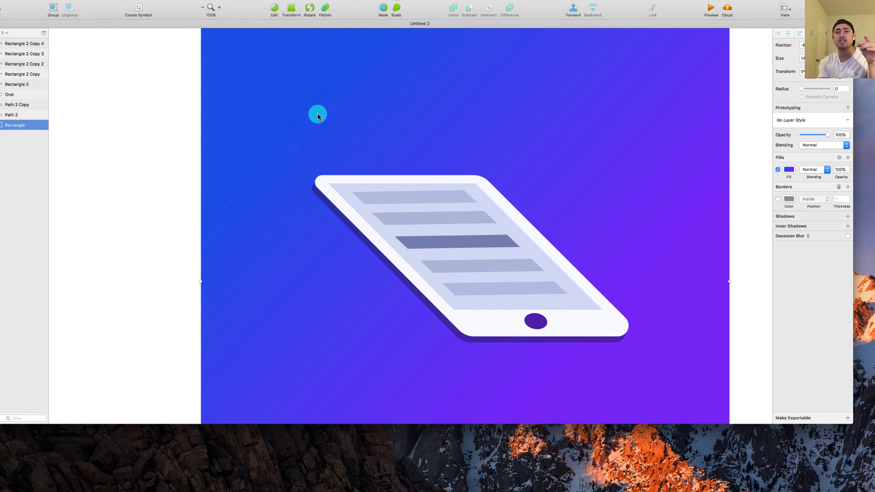